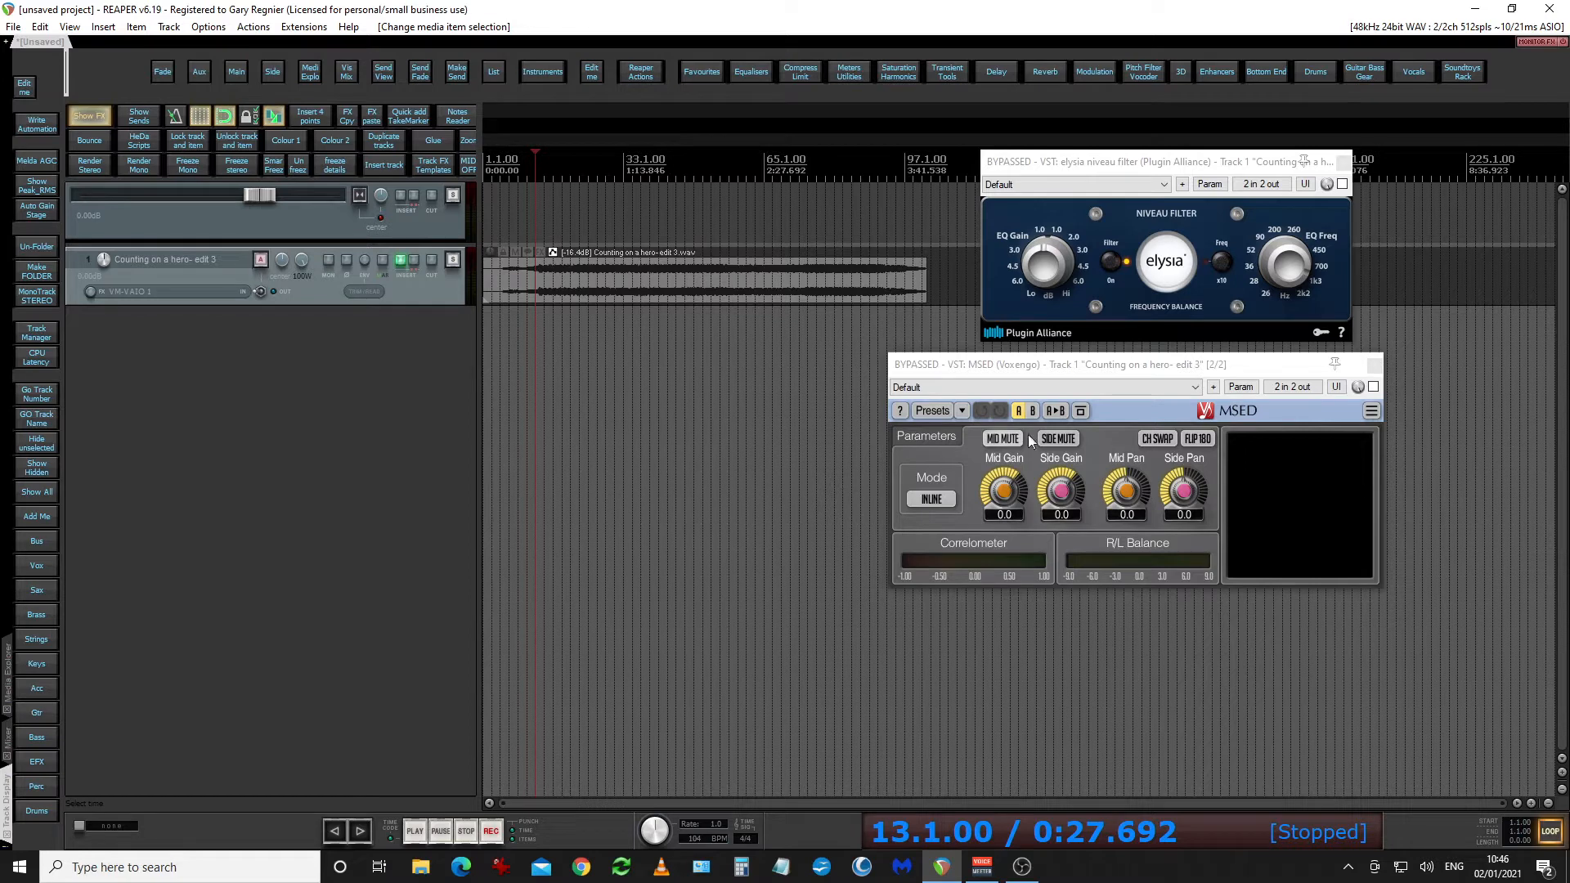
# - Enable the elysia niveau filter, play the song and raise the filter's EQ Gain to about 1.2 dB
pyautogui.click(1185, 166)
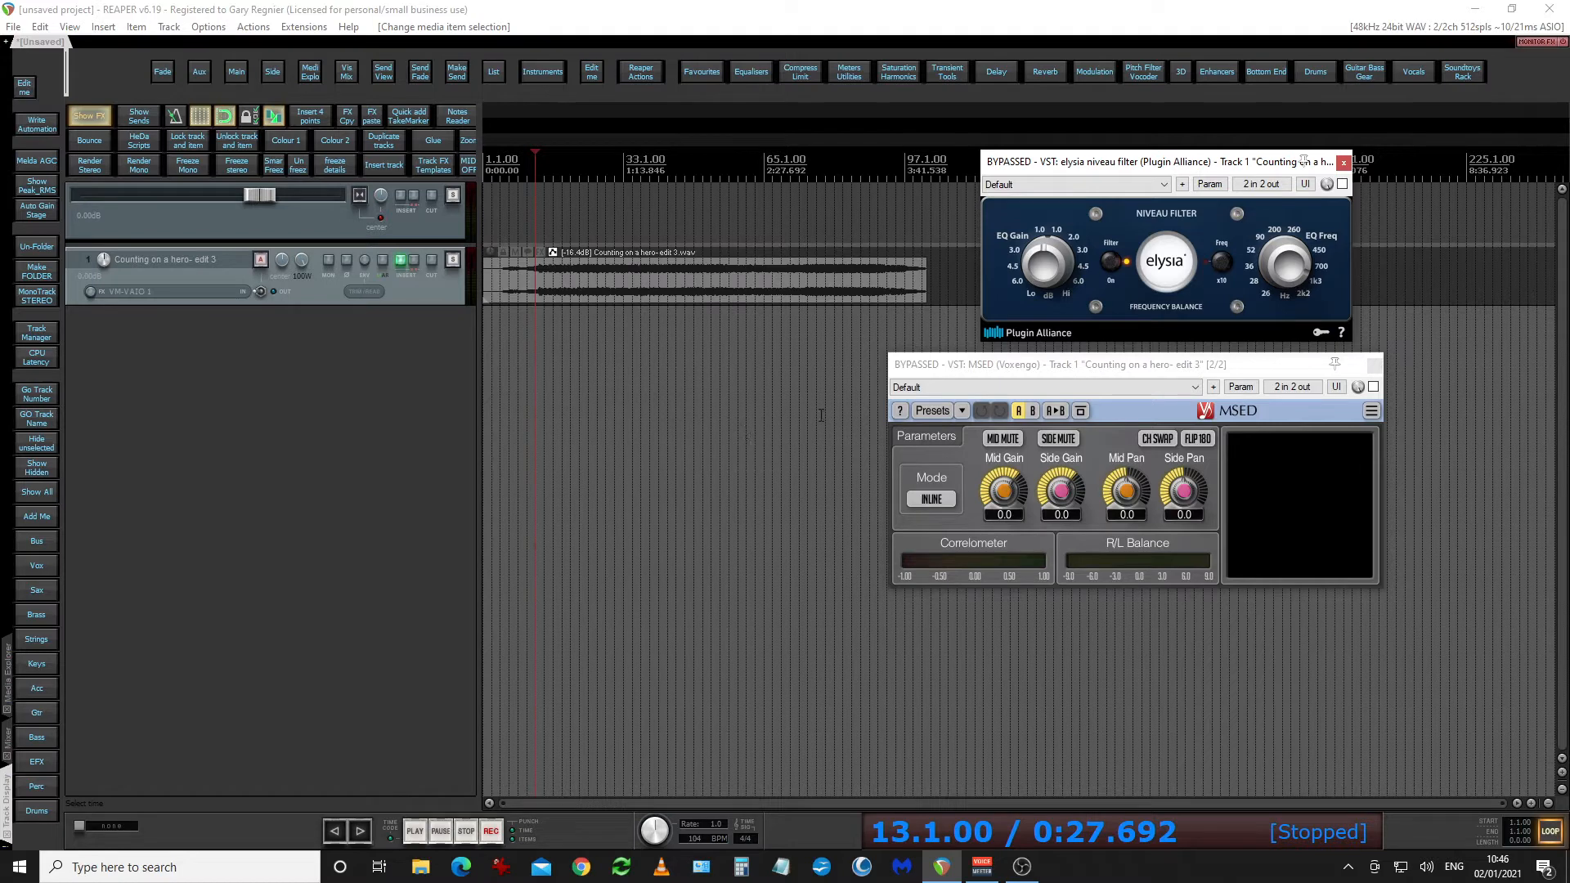
pyautogui.click(1343, 184)
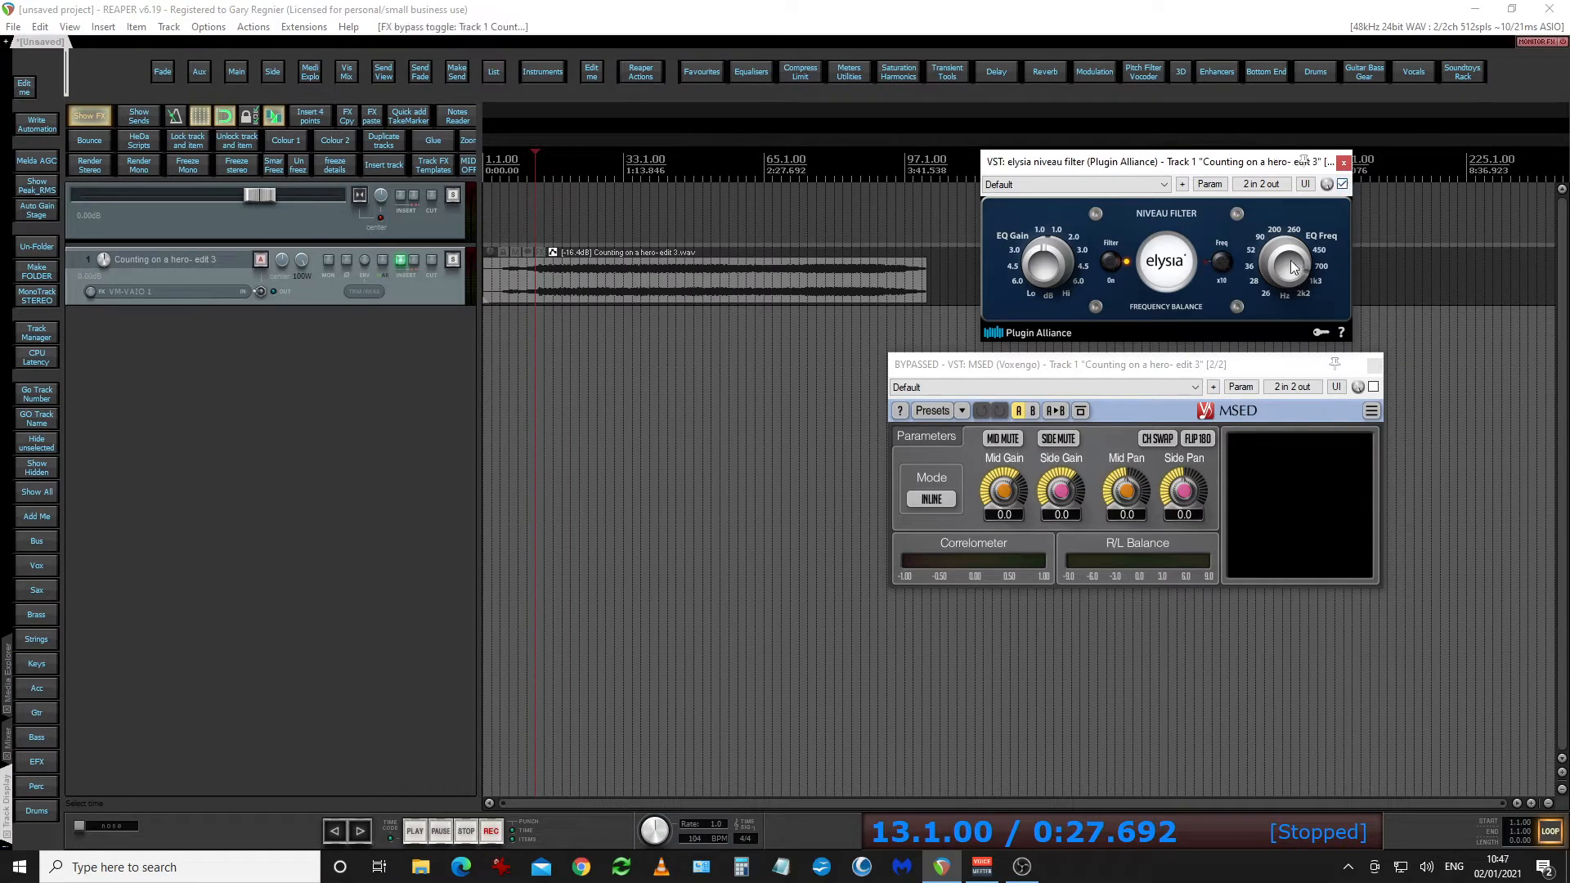
pyautogui.moveTo(1287, 277)
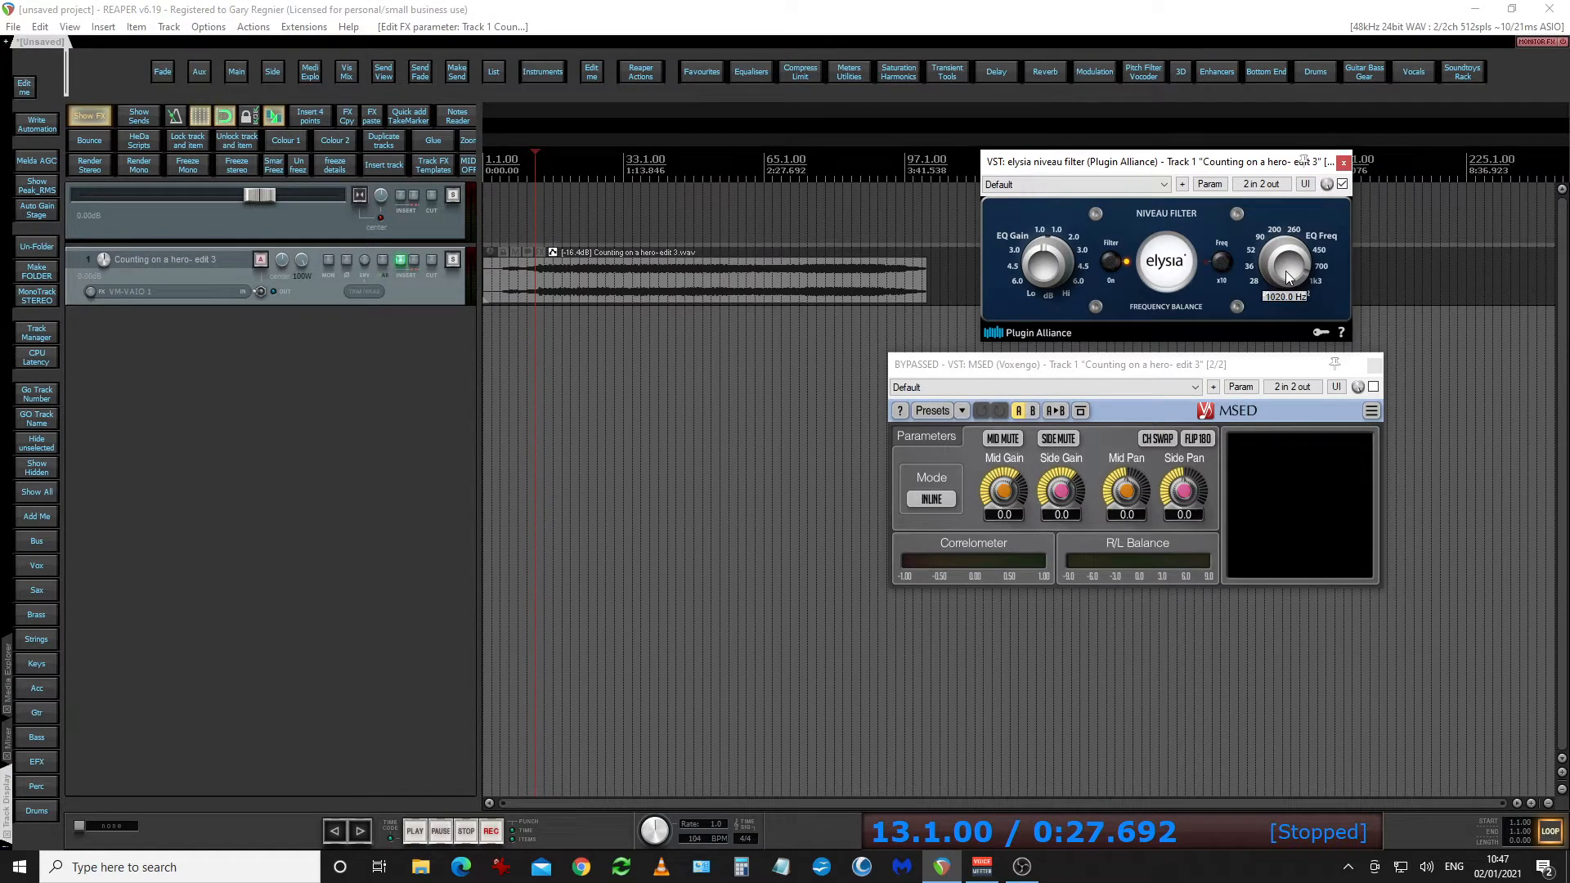
pyautogui.press('space')
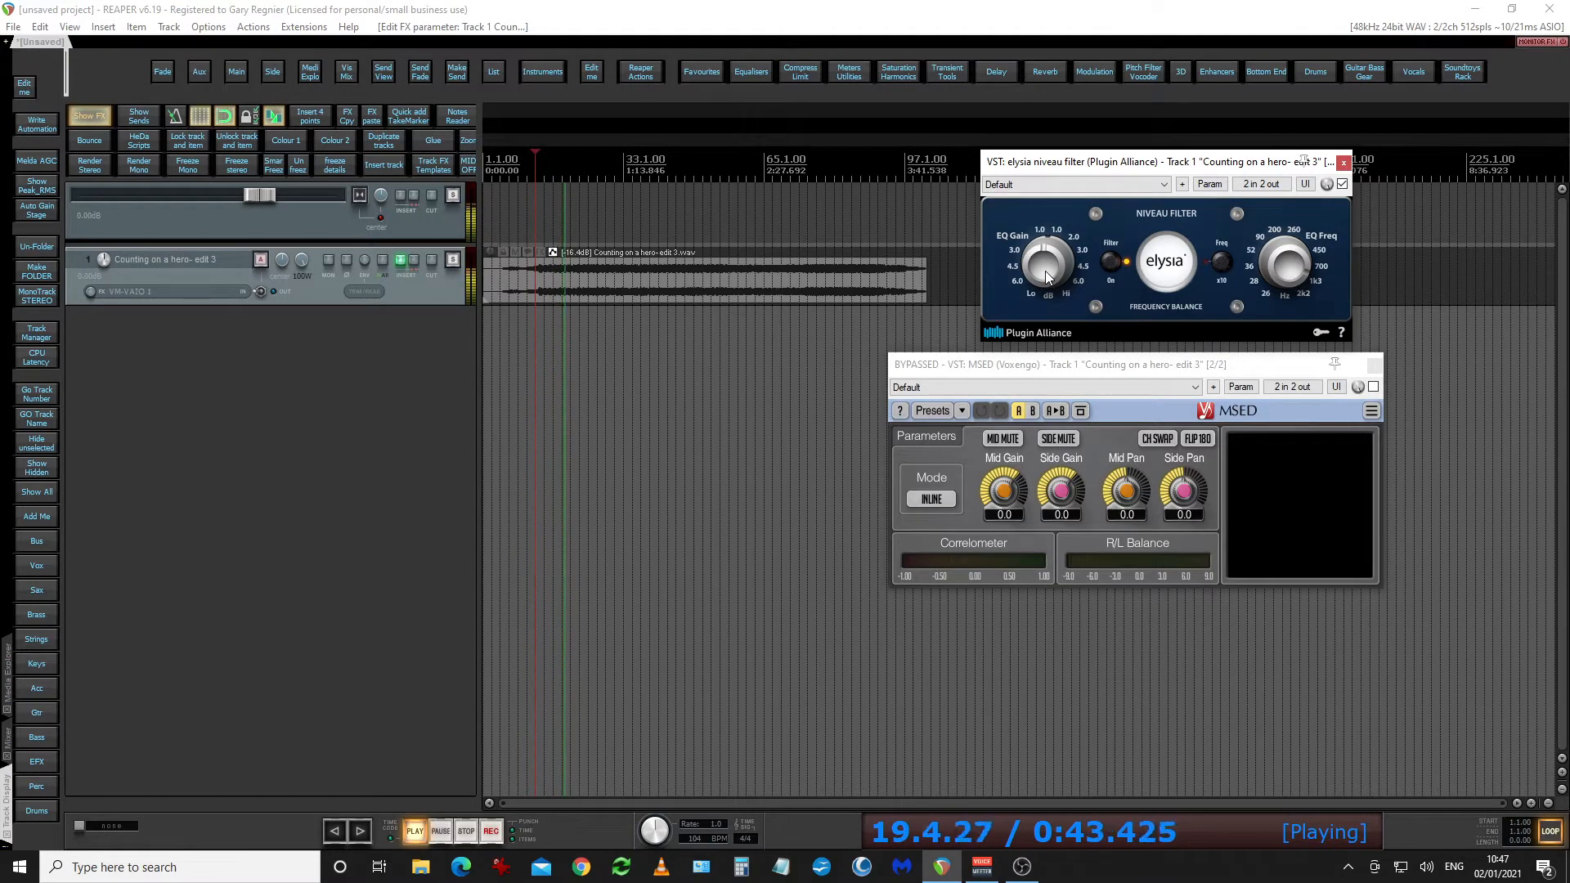
pyautogui.moveTo(1047, 276)
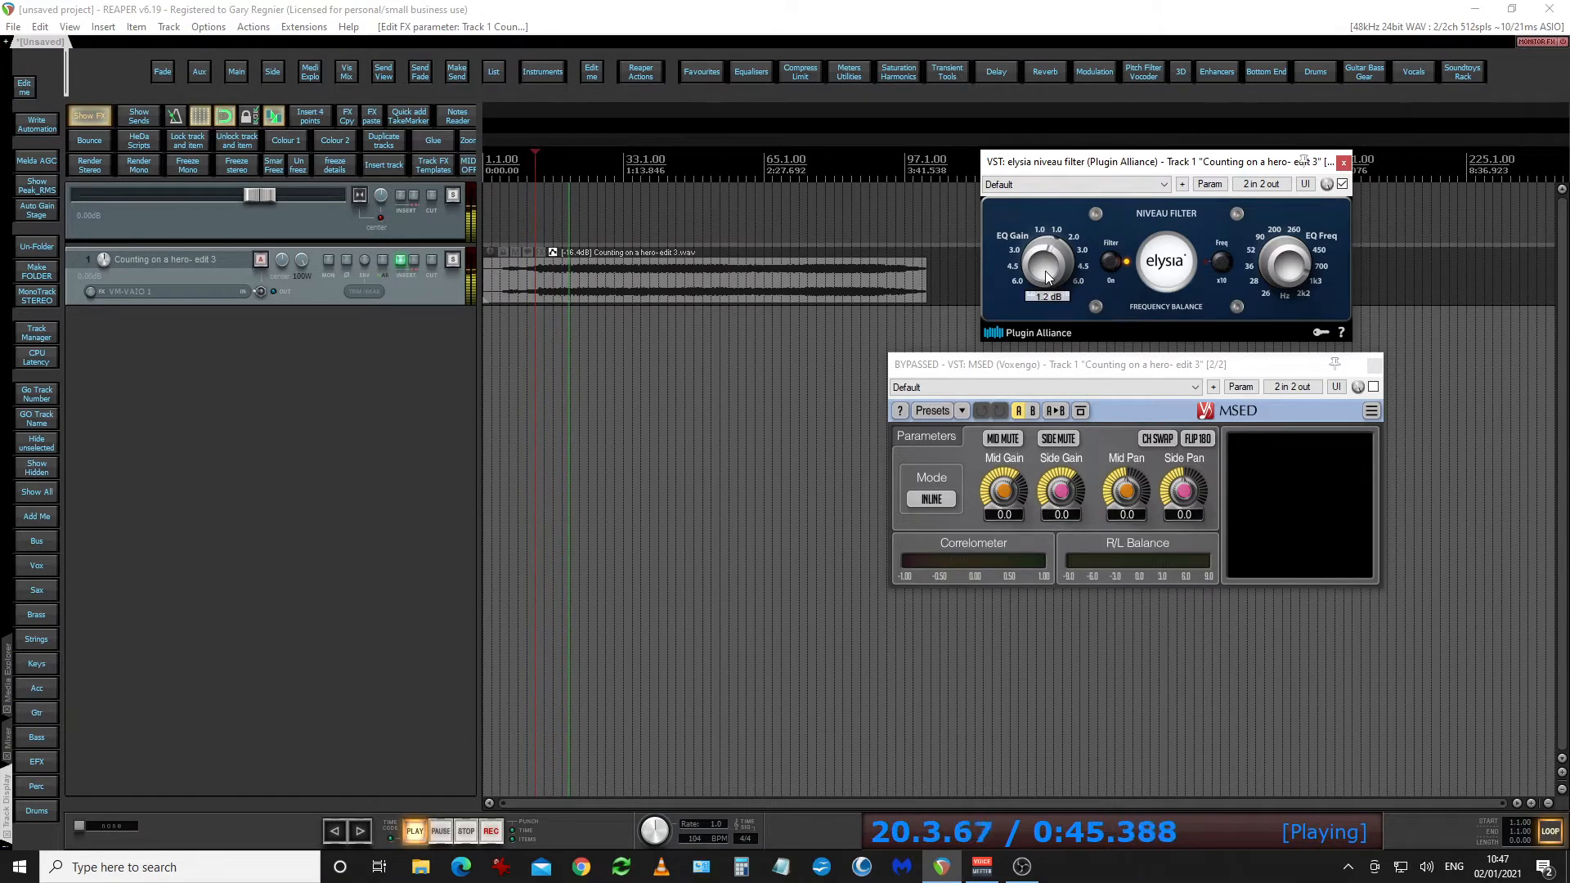
pyautogui.scroll(2, 1047, 276)
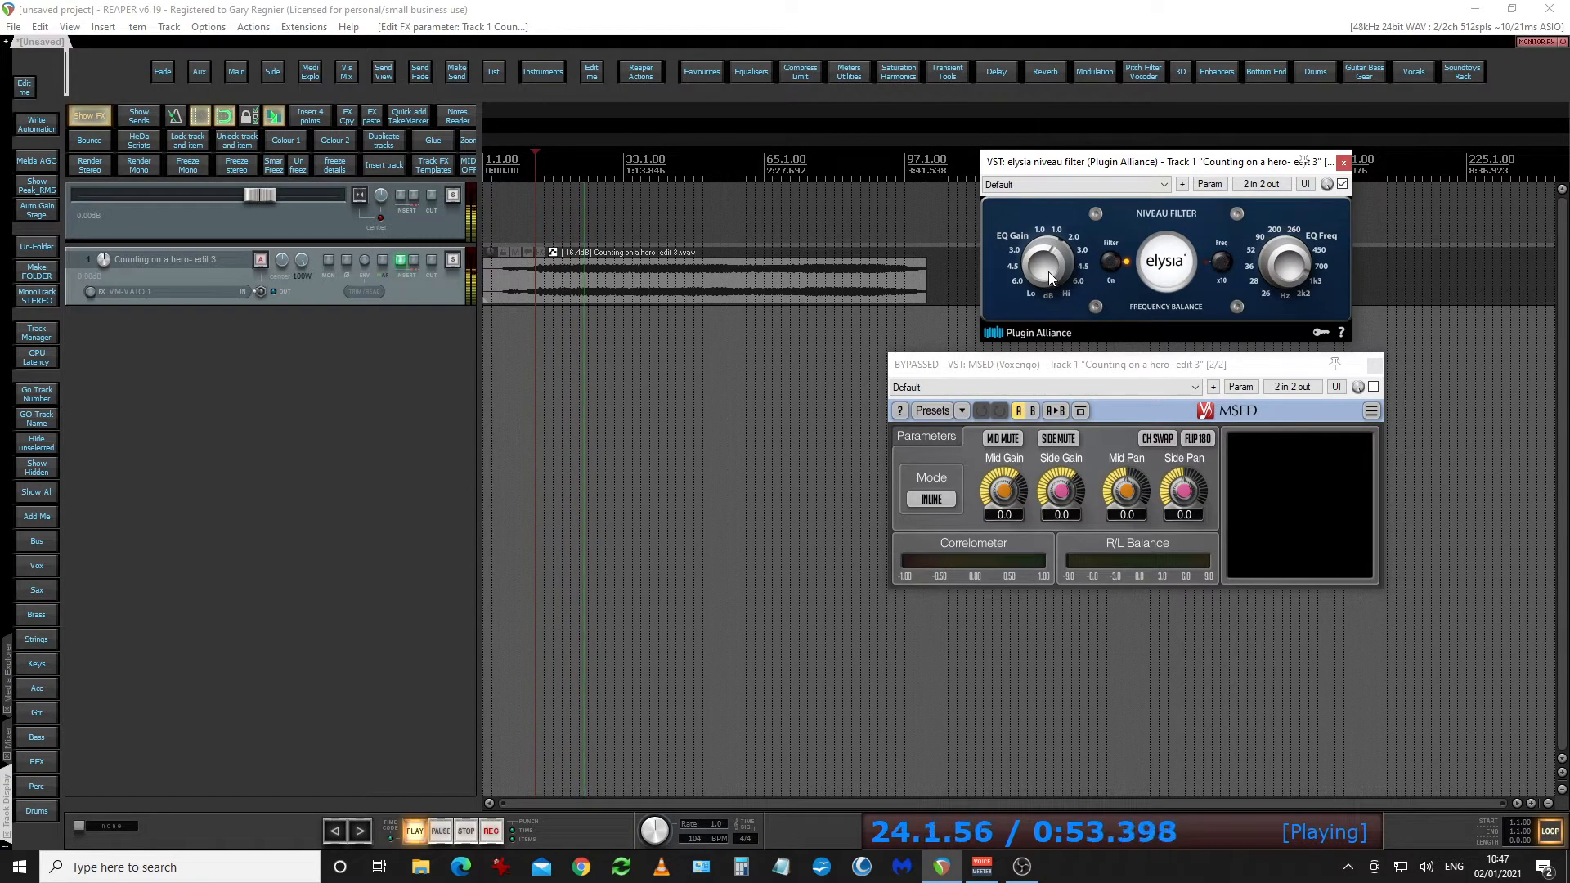
# - Compare the song with the niveau filter bypassed, and sweep its EQ Gain up to 6.0 dB and back to a slight boost before stopping playback
pyautogui.click(1342, 184)
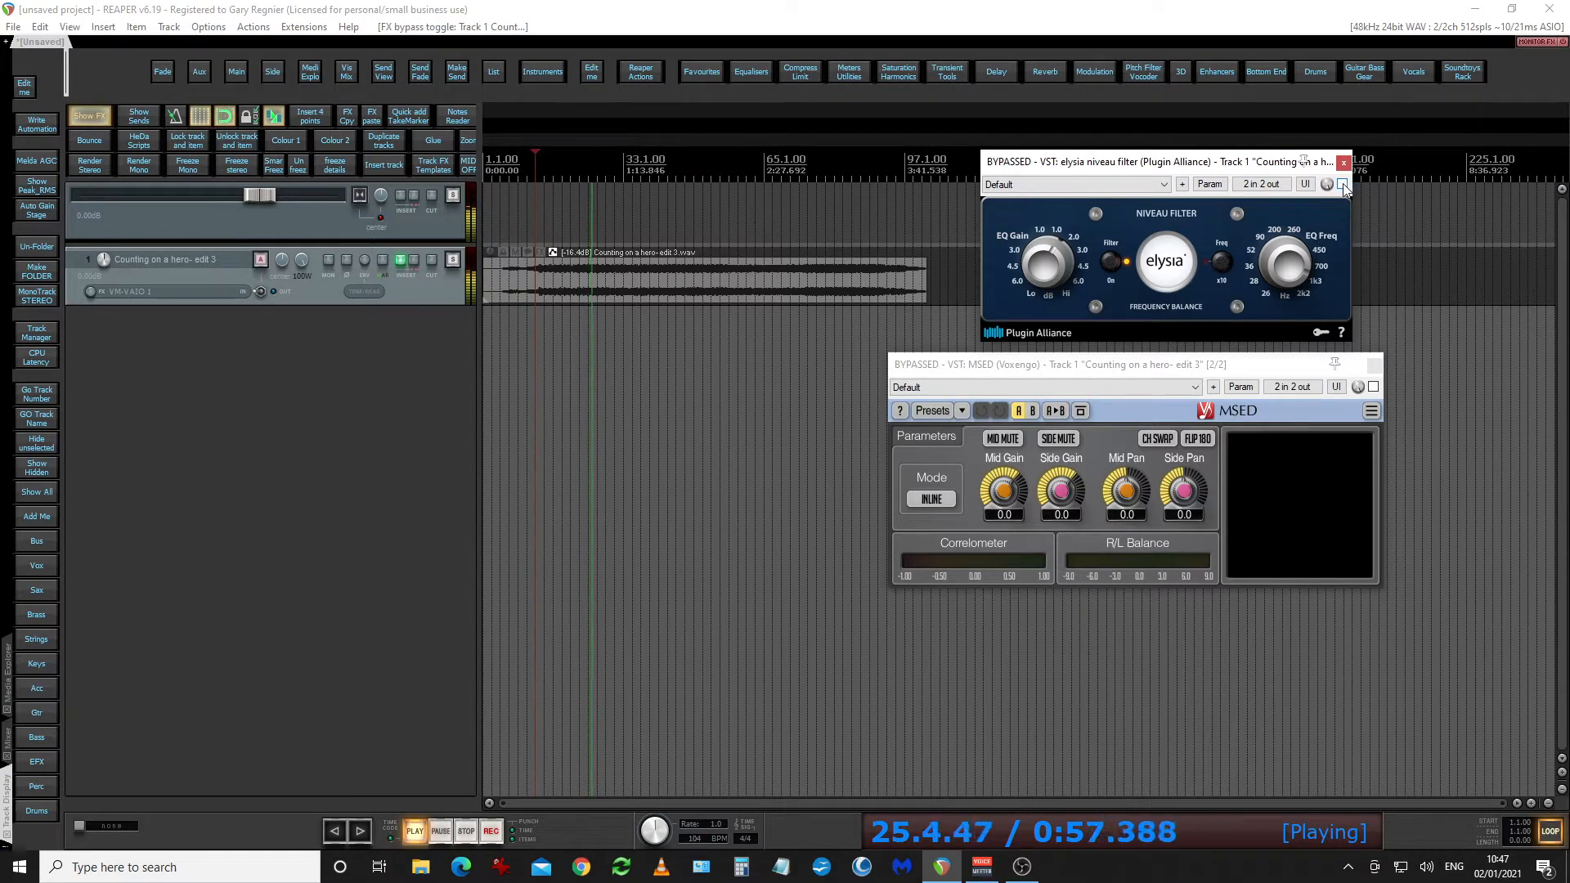
pyautogui.click(1343, 184)
pyautogui.moveTo(1051, 272); pyautogui.dragTo(1038, 182)
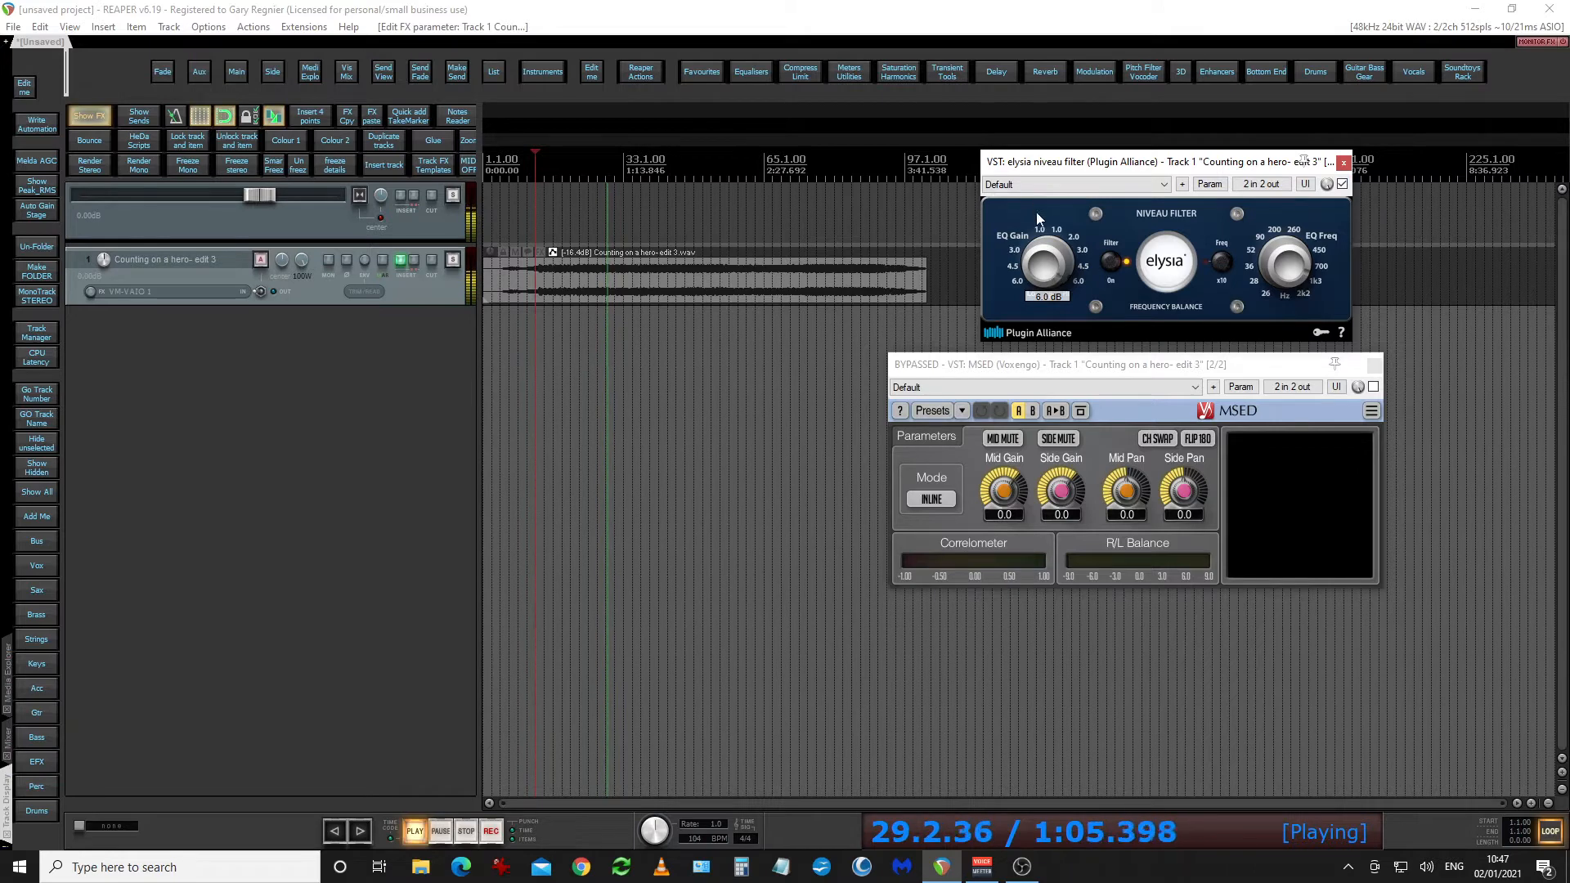
pyautogui.moveTo(1037, 213); pyautogui.dragTo(1049, 303)
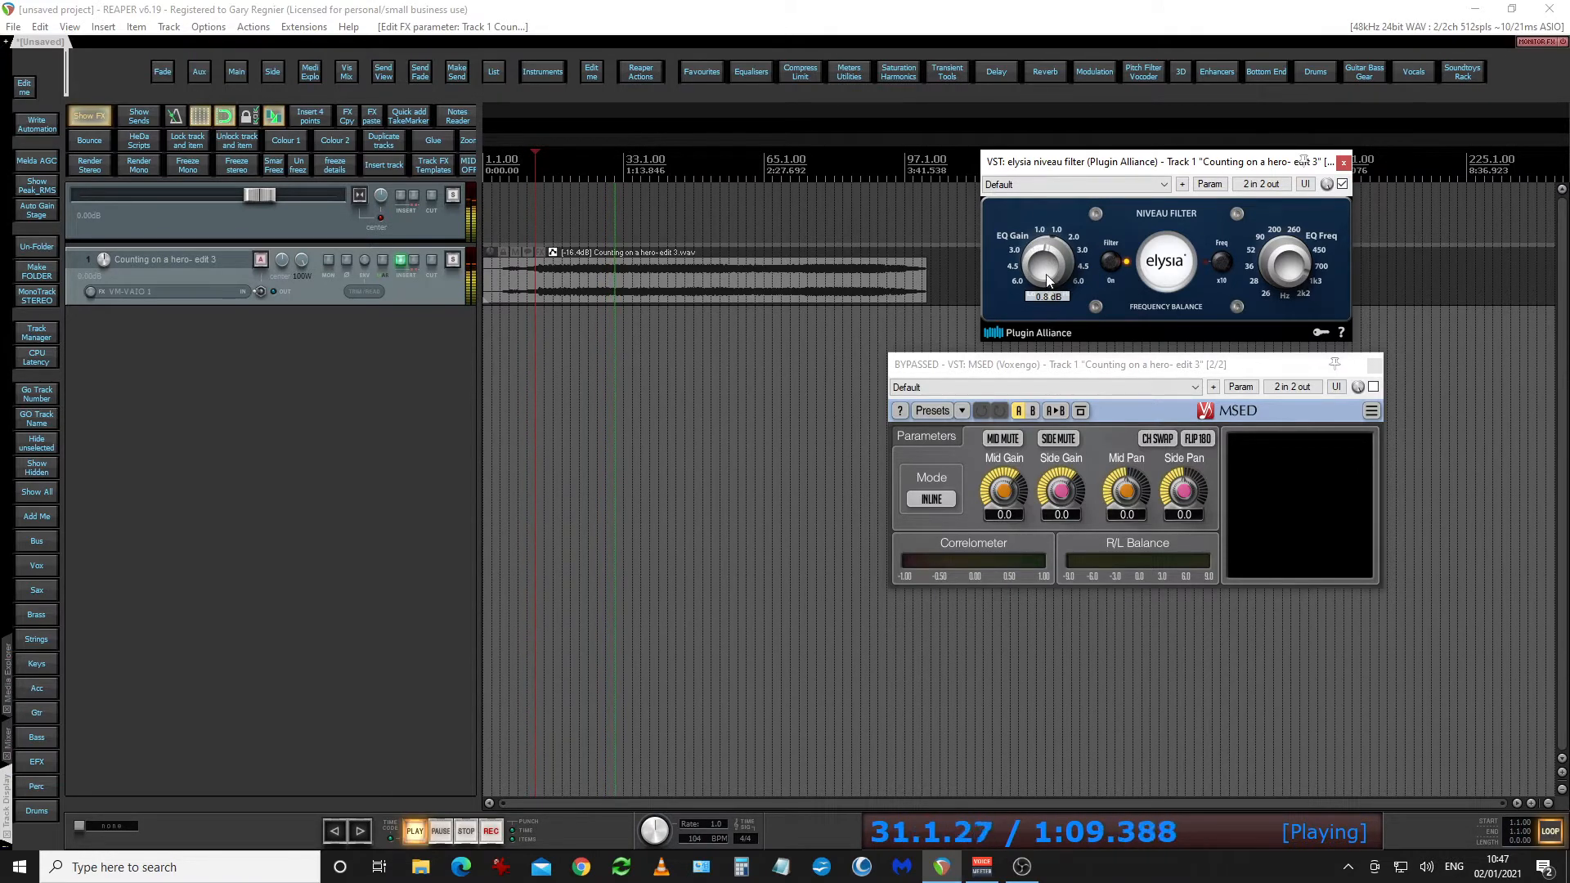
pyautogui.scroll(-3, 1047, 274)
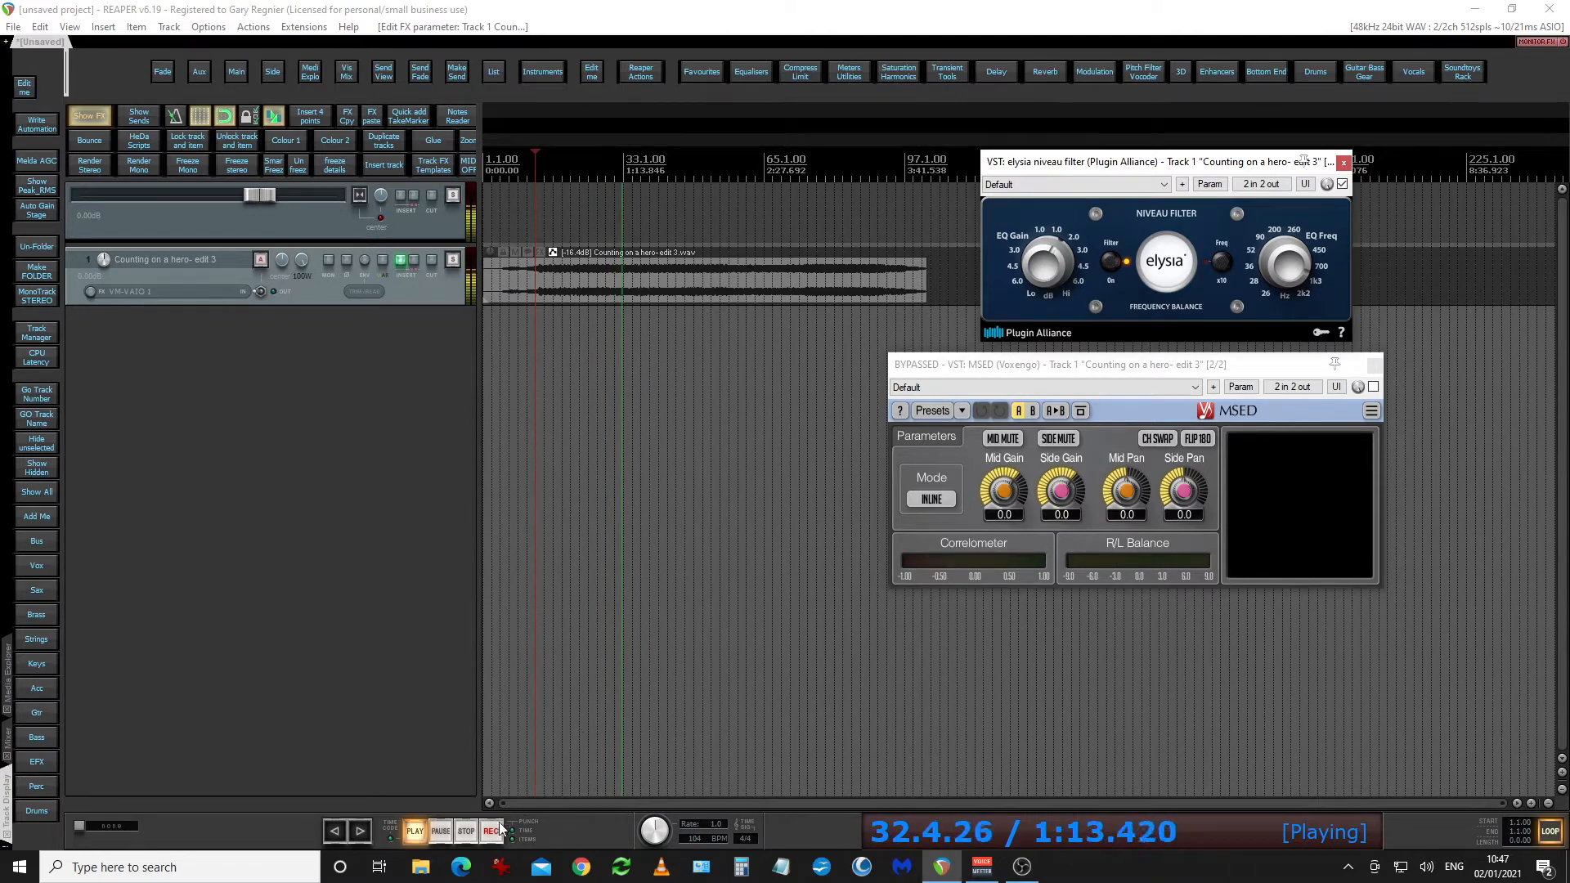
pyautogui.press('space')
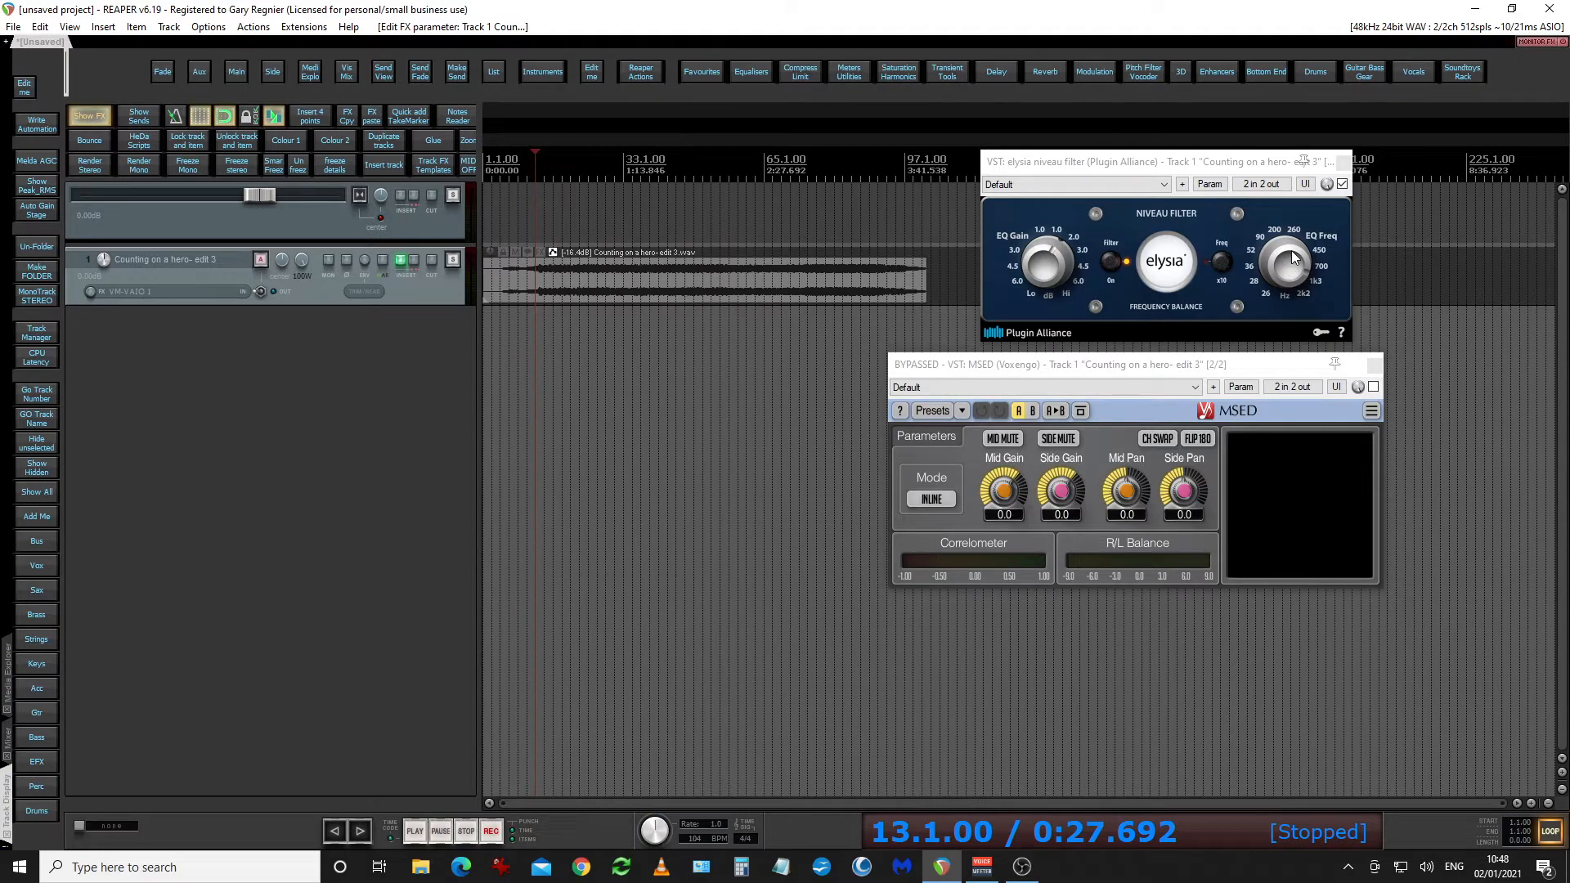
# - Try the niveau filter's x10 frequency range, then bypass the plugin and close its window
pyautogui.click(1224, 264)
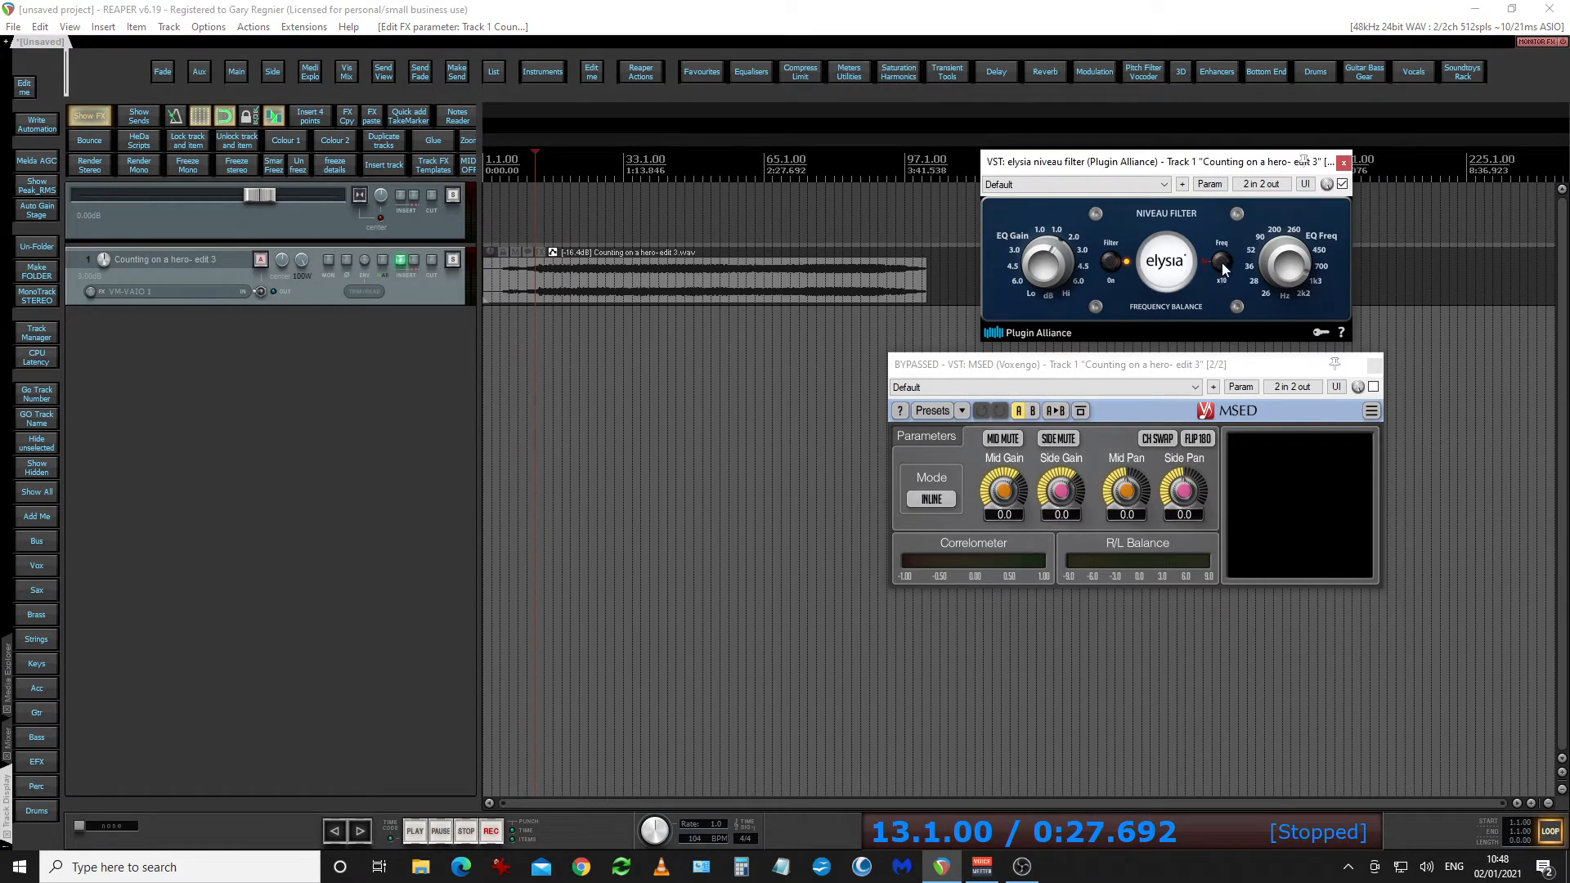
pyautogui.click(1342, 183)
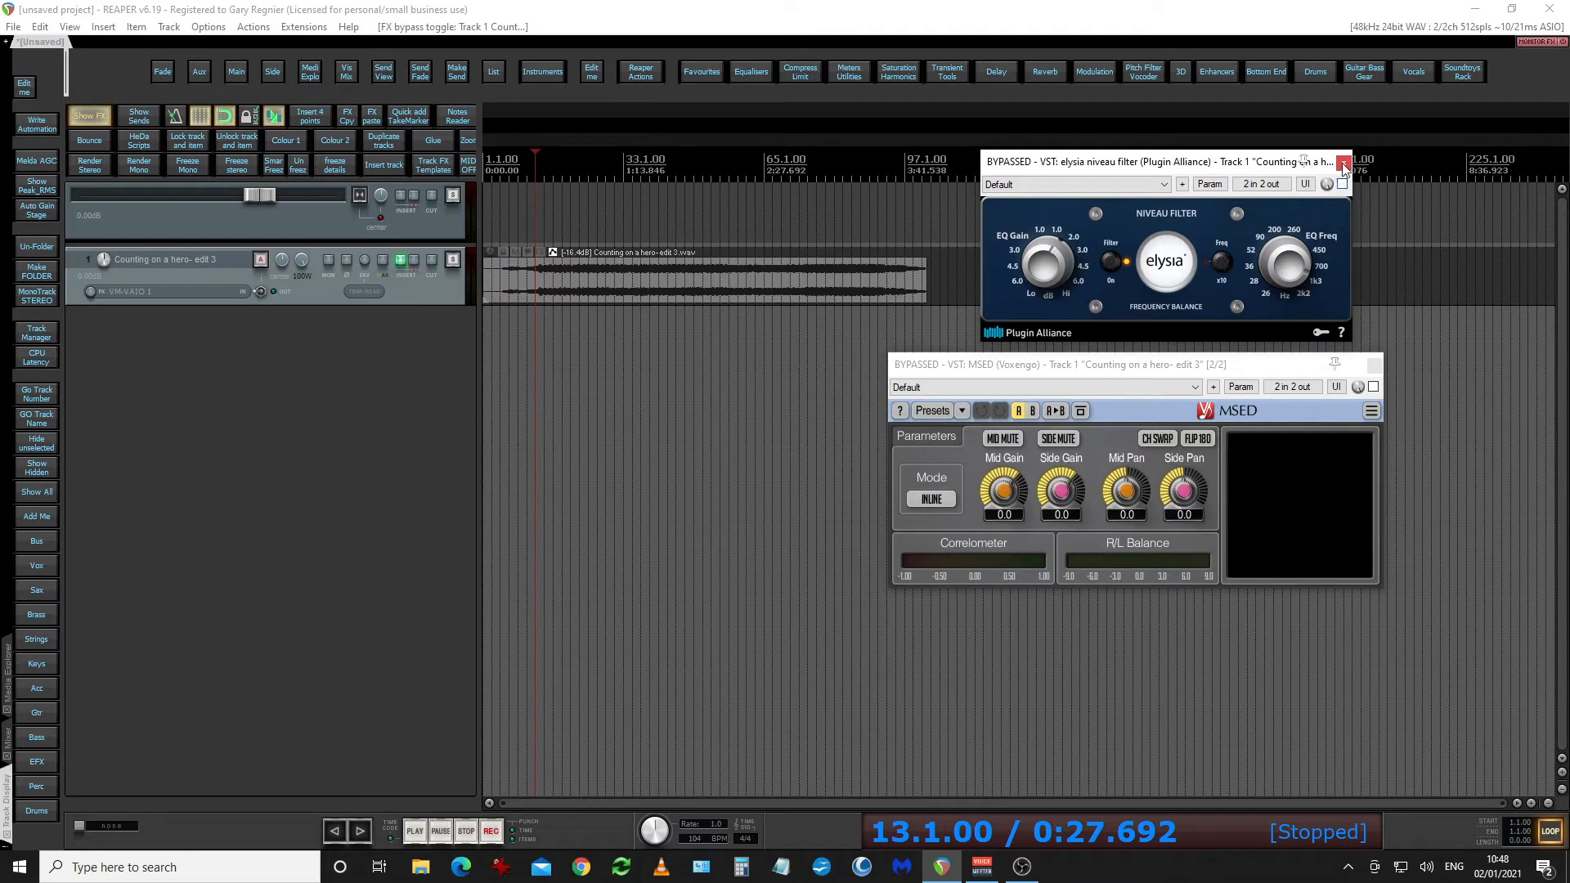
pyautogui.click(1345, 162)
# - Move the MSED window over the arrange area and set its preset selection to No preset
pyautogui.moveTo(1132, 364); pyautogui.dragTo(790, 371)
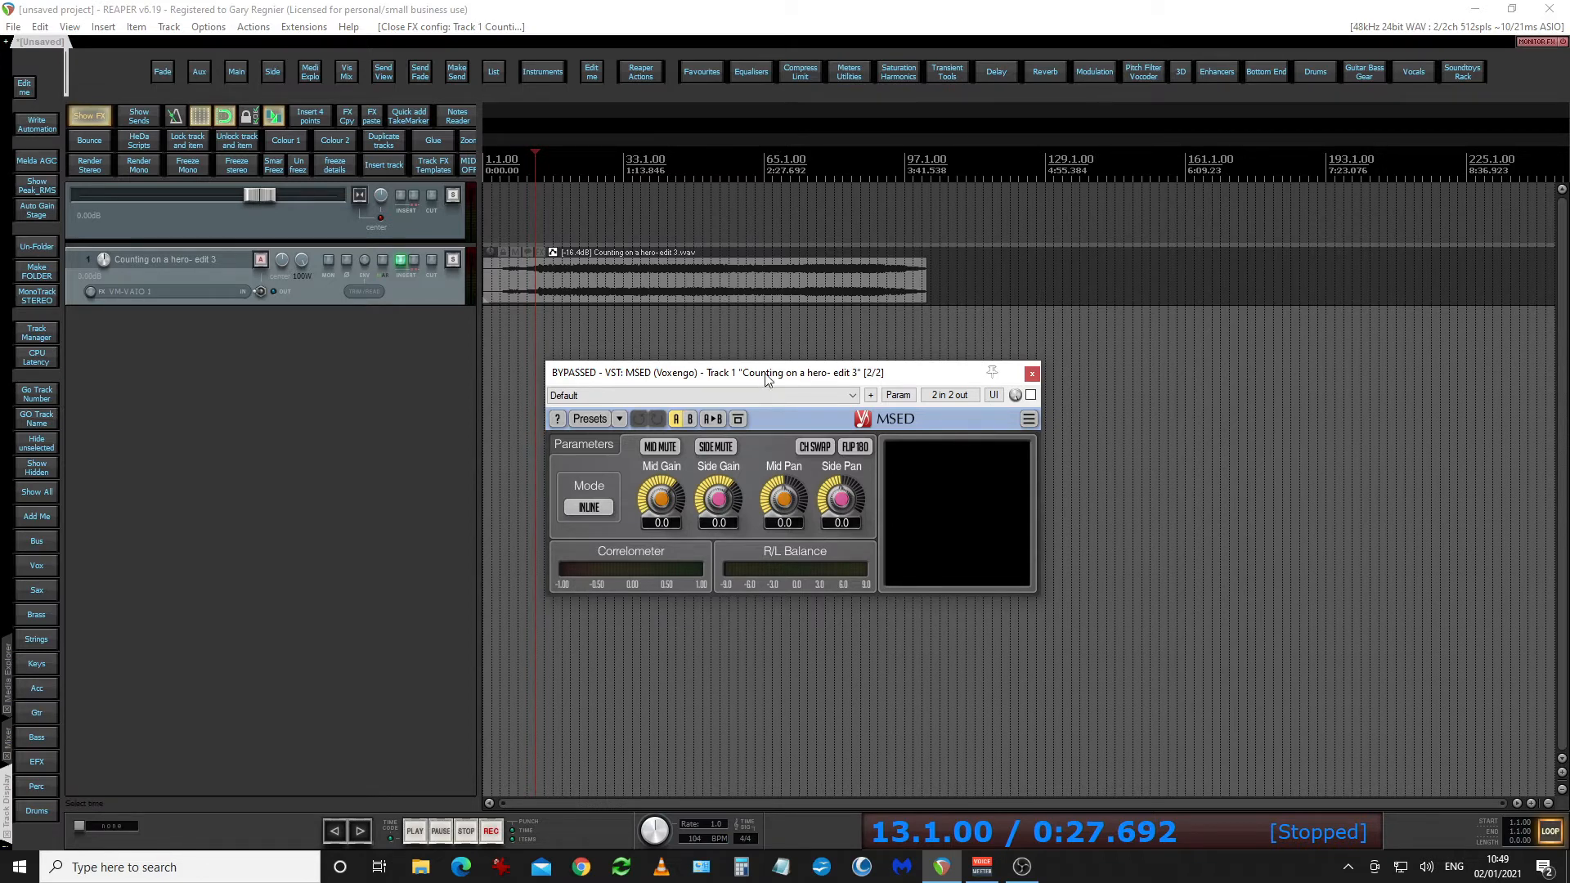
pyautogui.moveTo(766, 377); pyautogui.dragTo(807, 362)
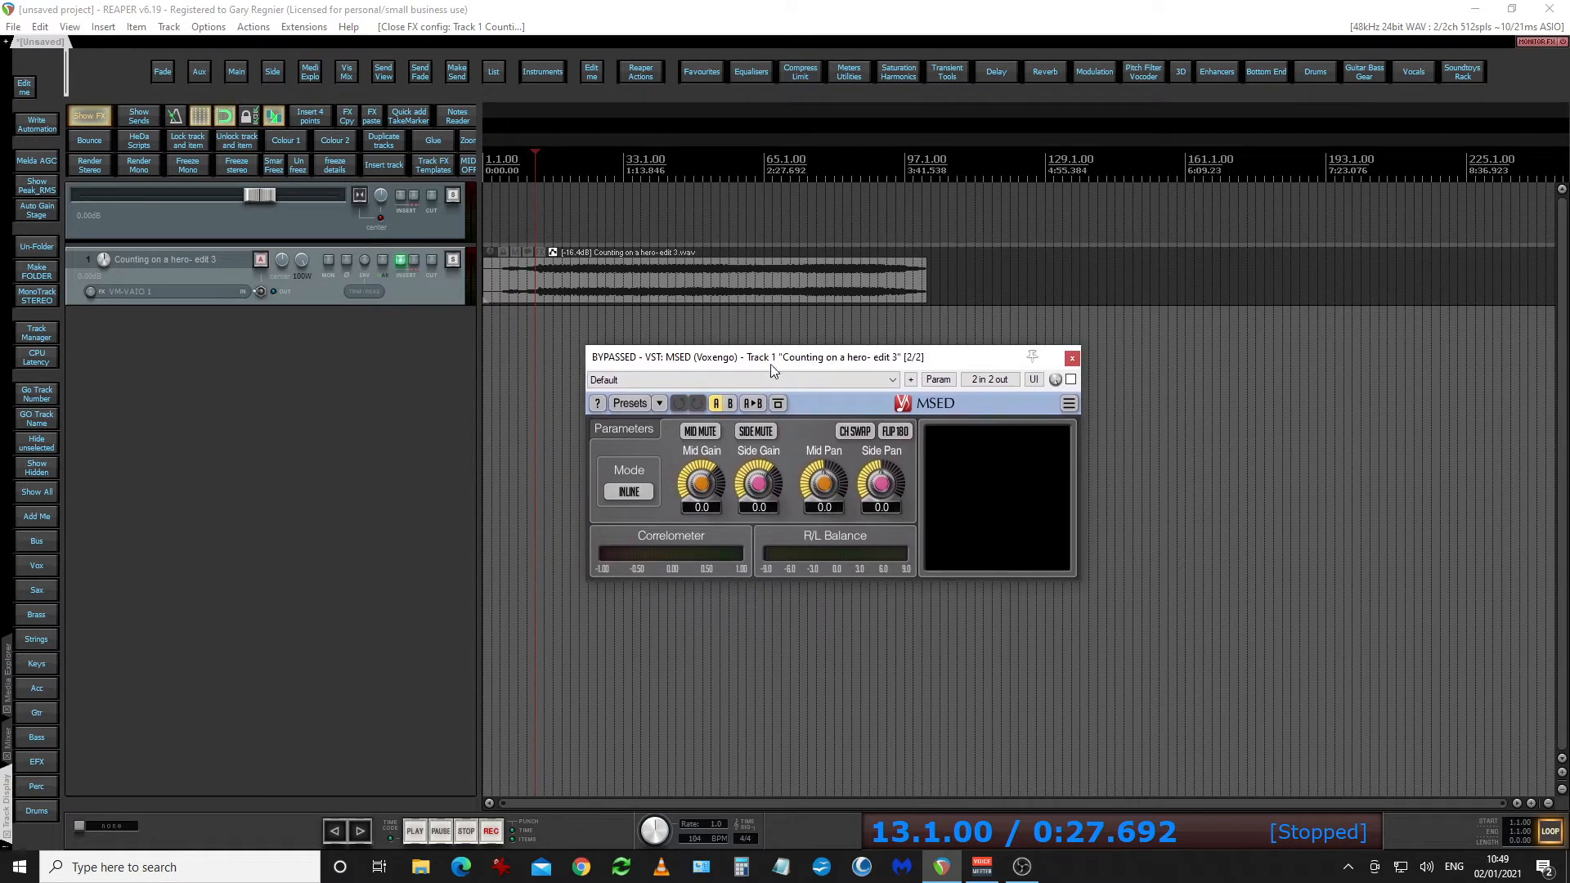
pyautogui.click(667, 381)
pyautogui.click(667, 395)
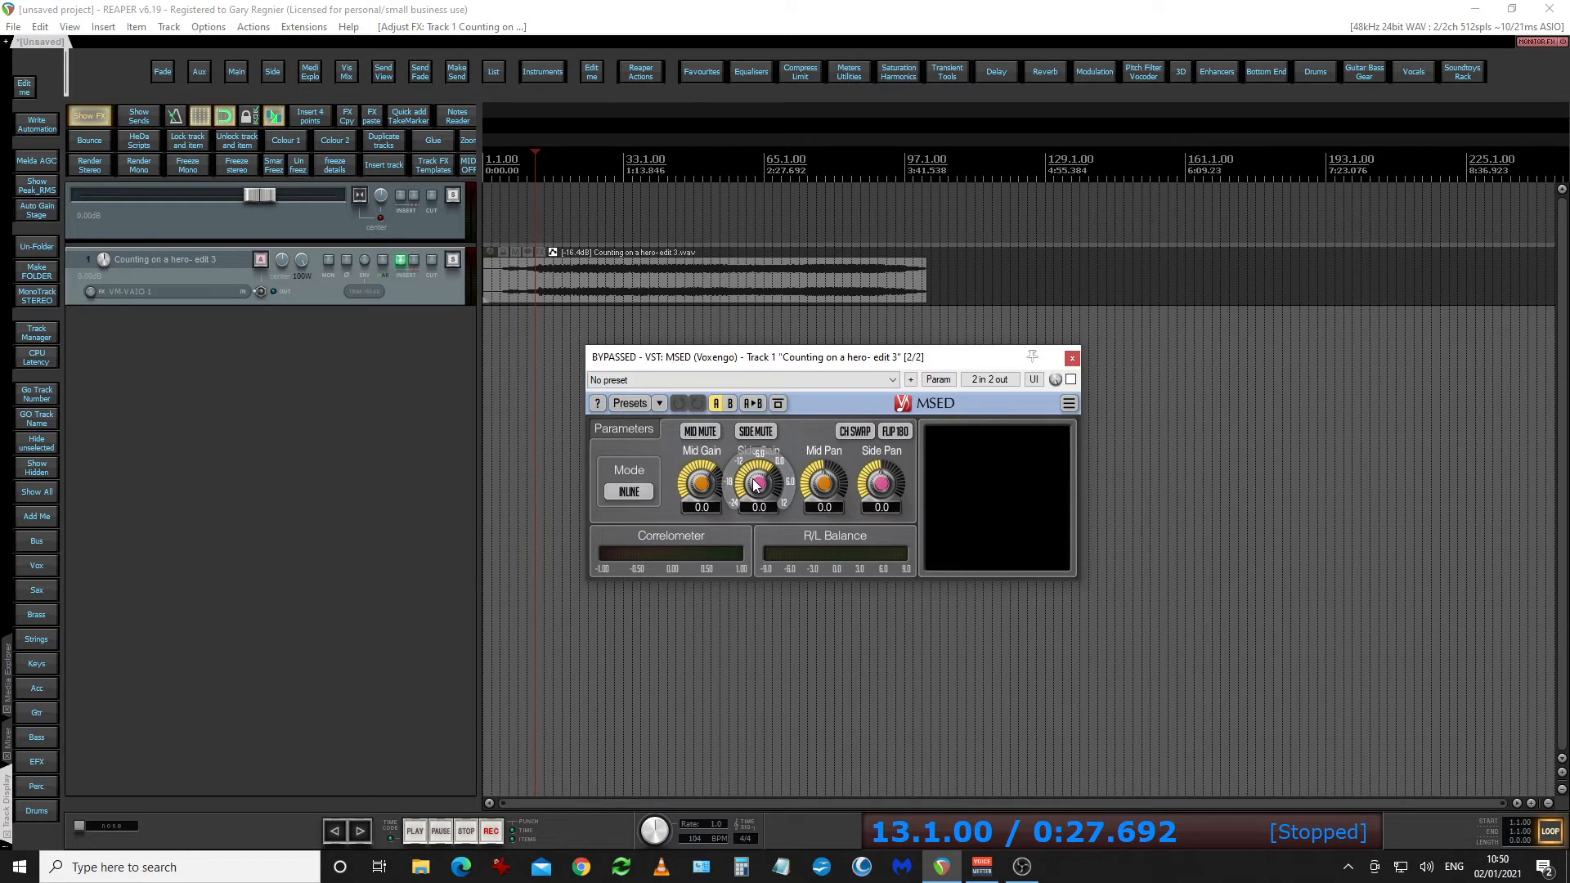
# - Play the song, enable MSED and raise its Side Gain to 6.8
pyautogui.click(419, 831)
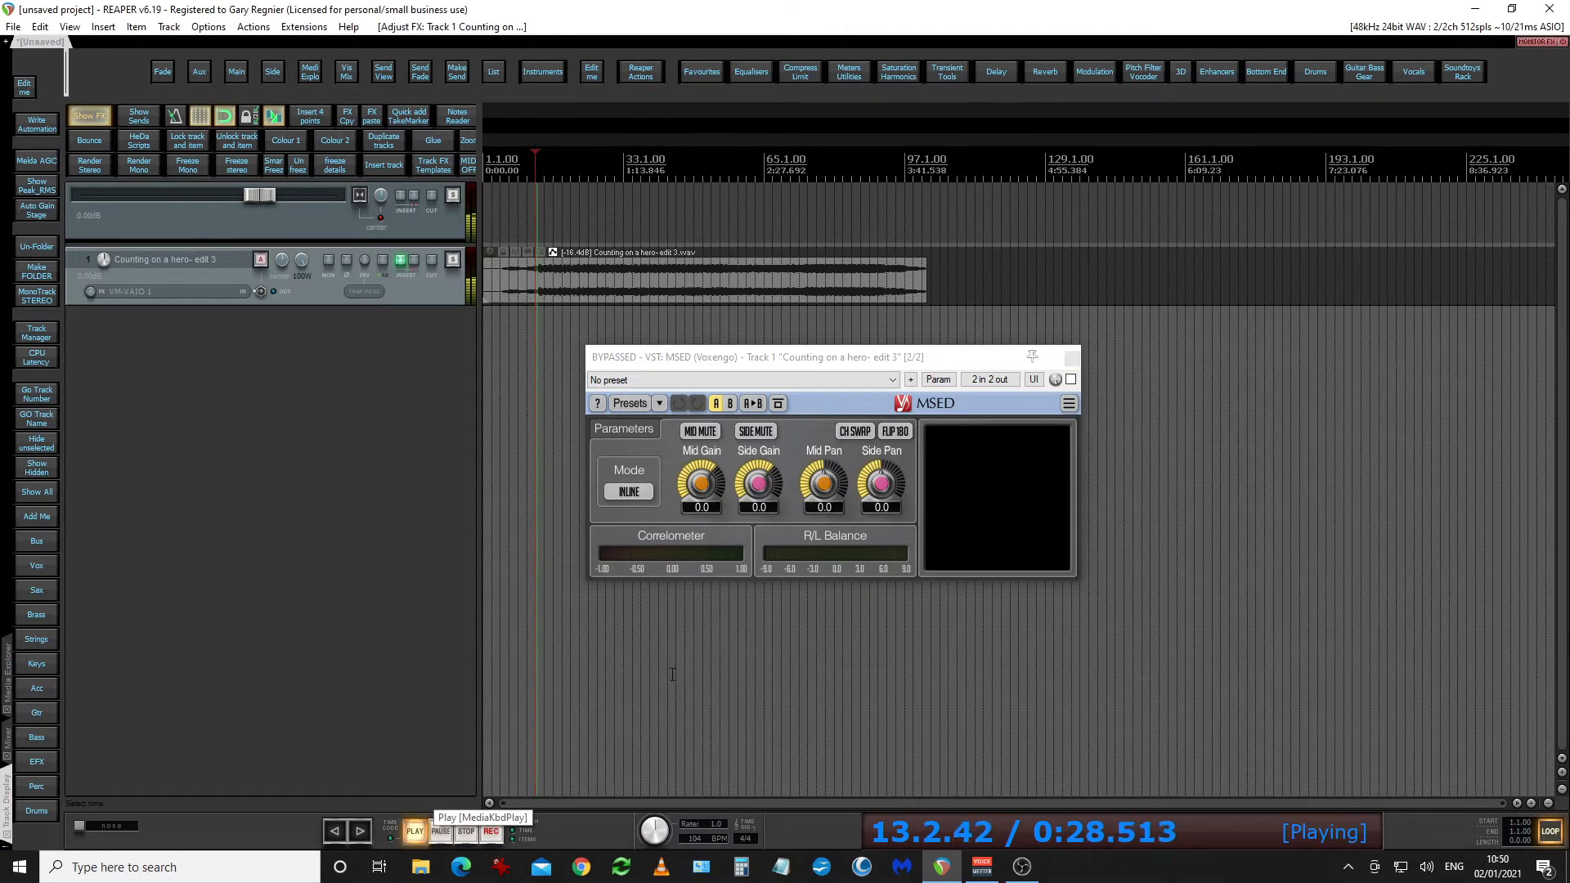
pyautogui.click(1072, 380)
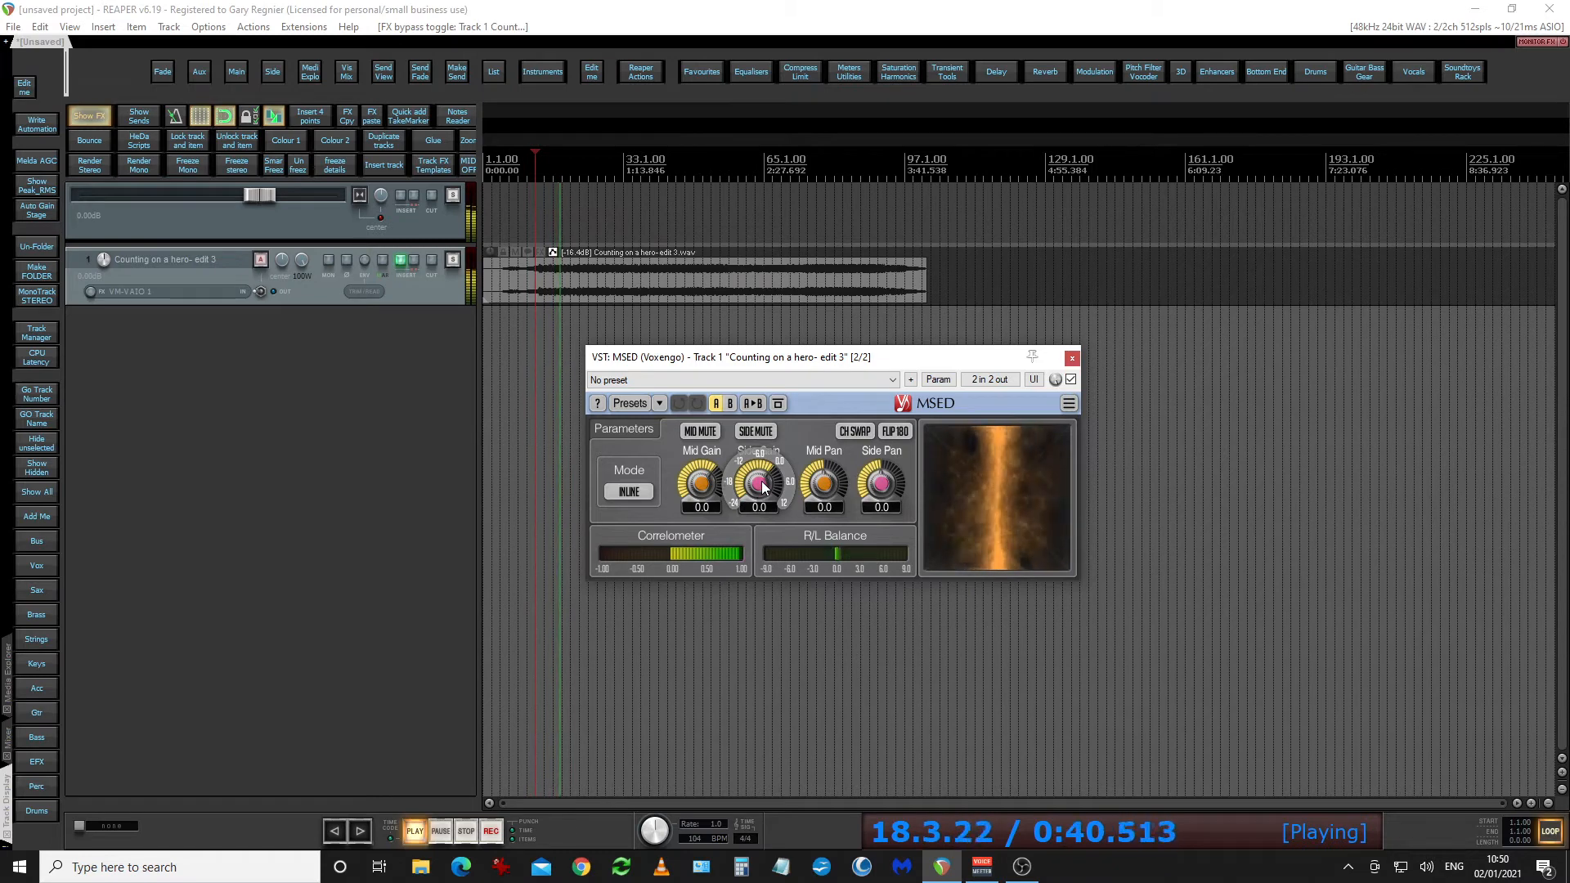
pyautogui.scroll(5, 761, 486)
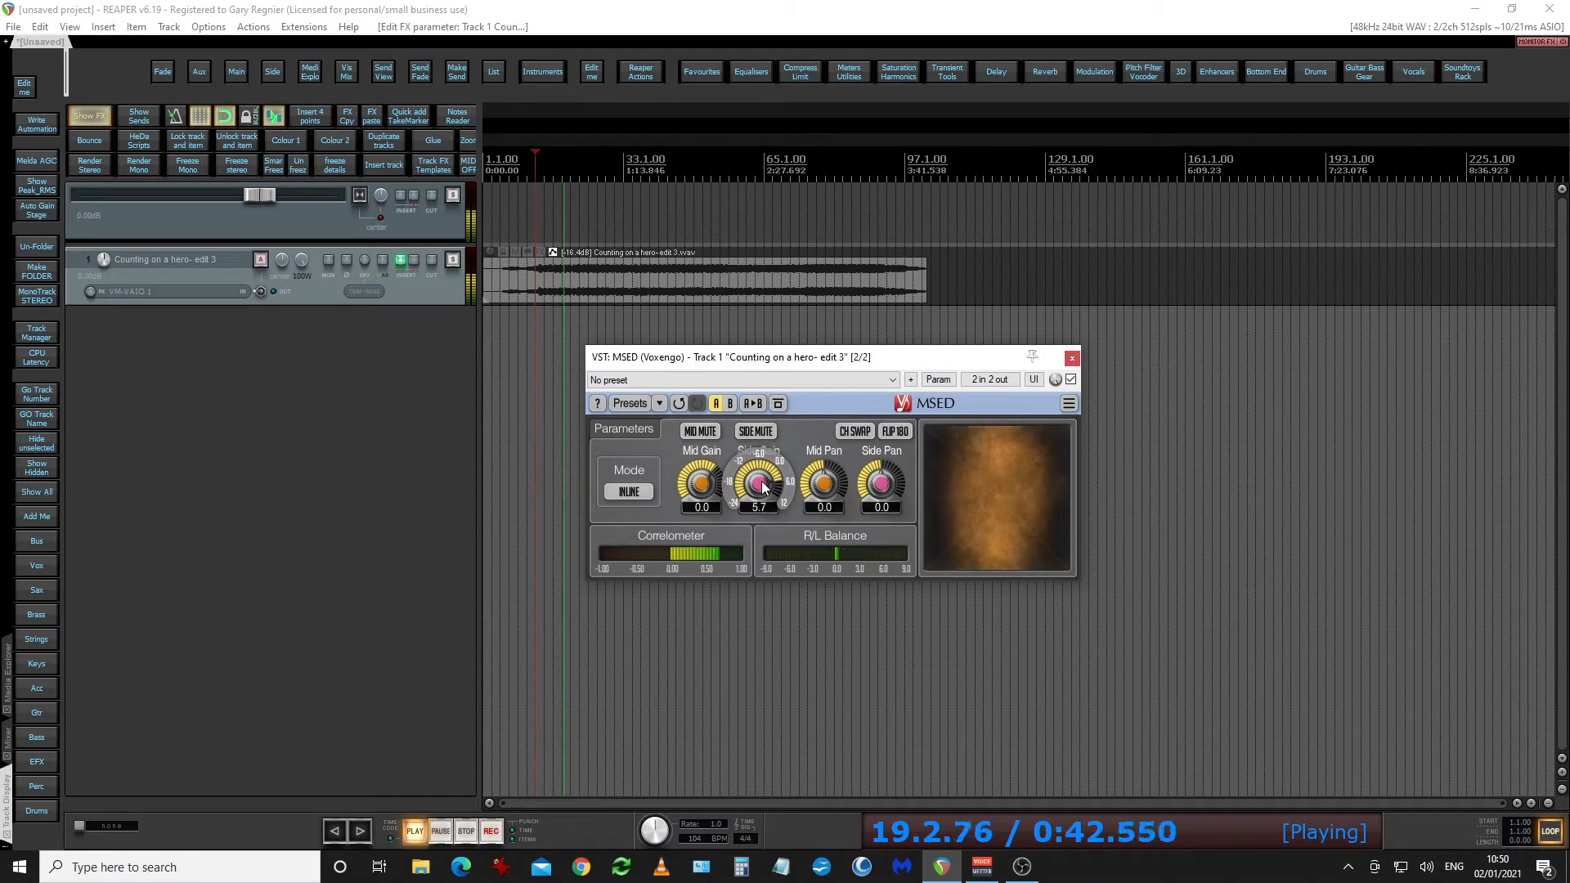
pyautogui.scroll(2, 761, 486)
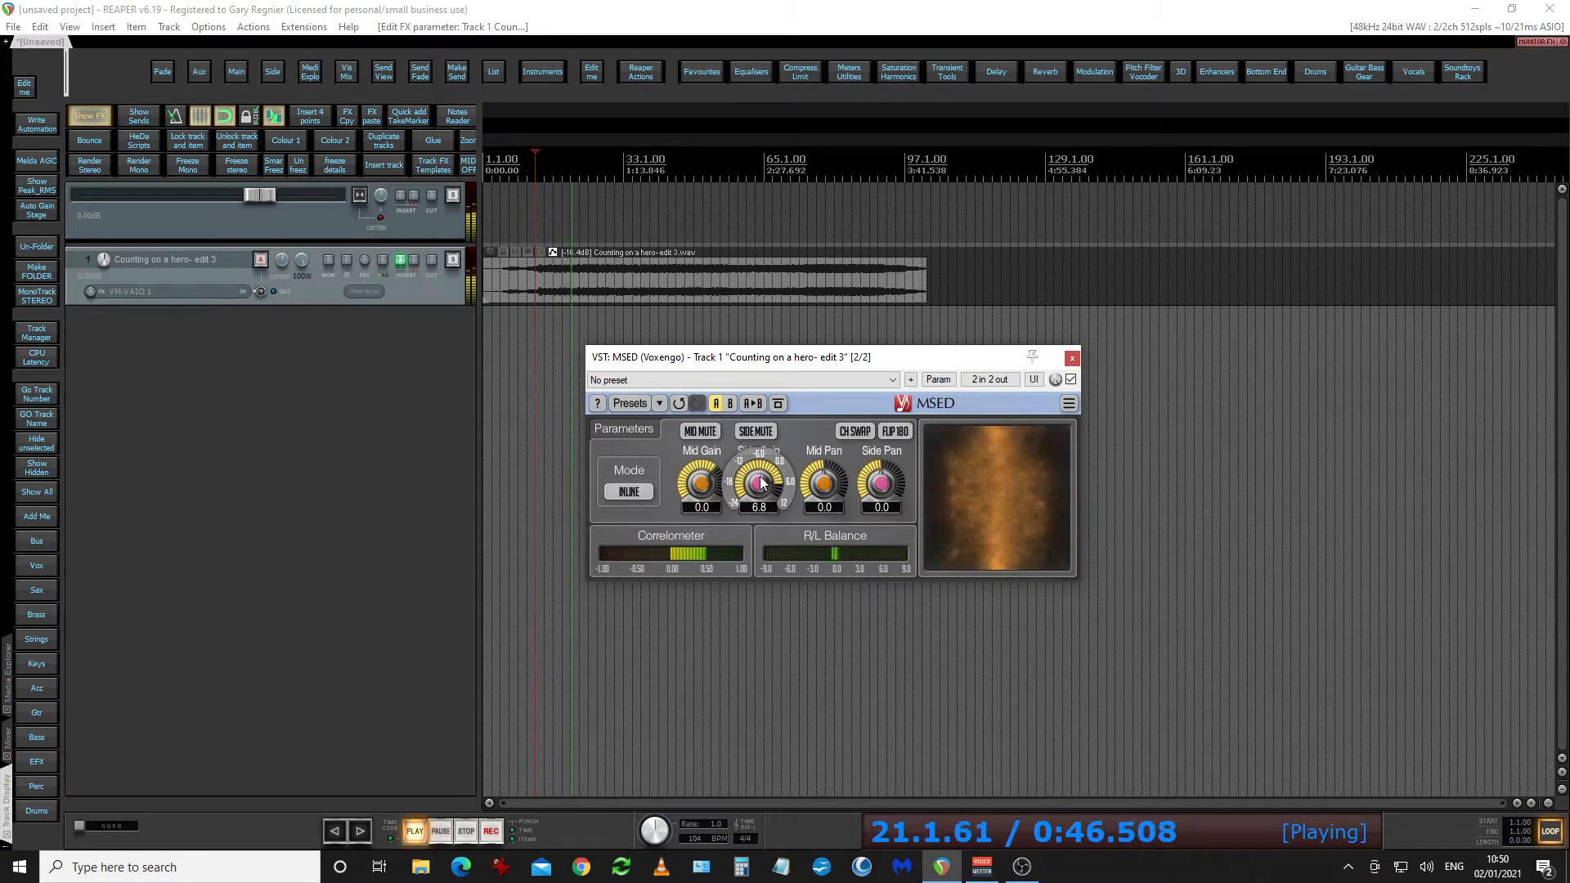
# - Sweep MSED's Side Gain down to about -13.3 and back up to 6.1, then stop playback
pyautogui.moveTo(760, 479); pyautogui.dragTo(760, 591)
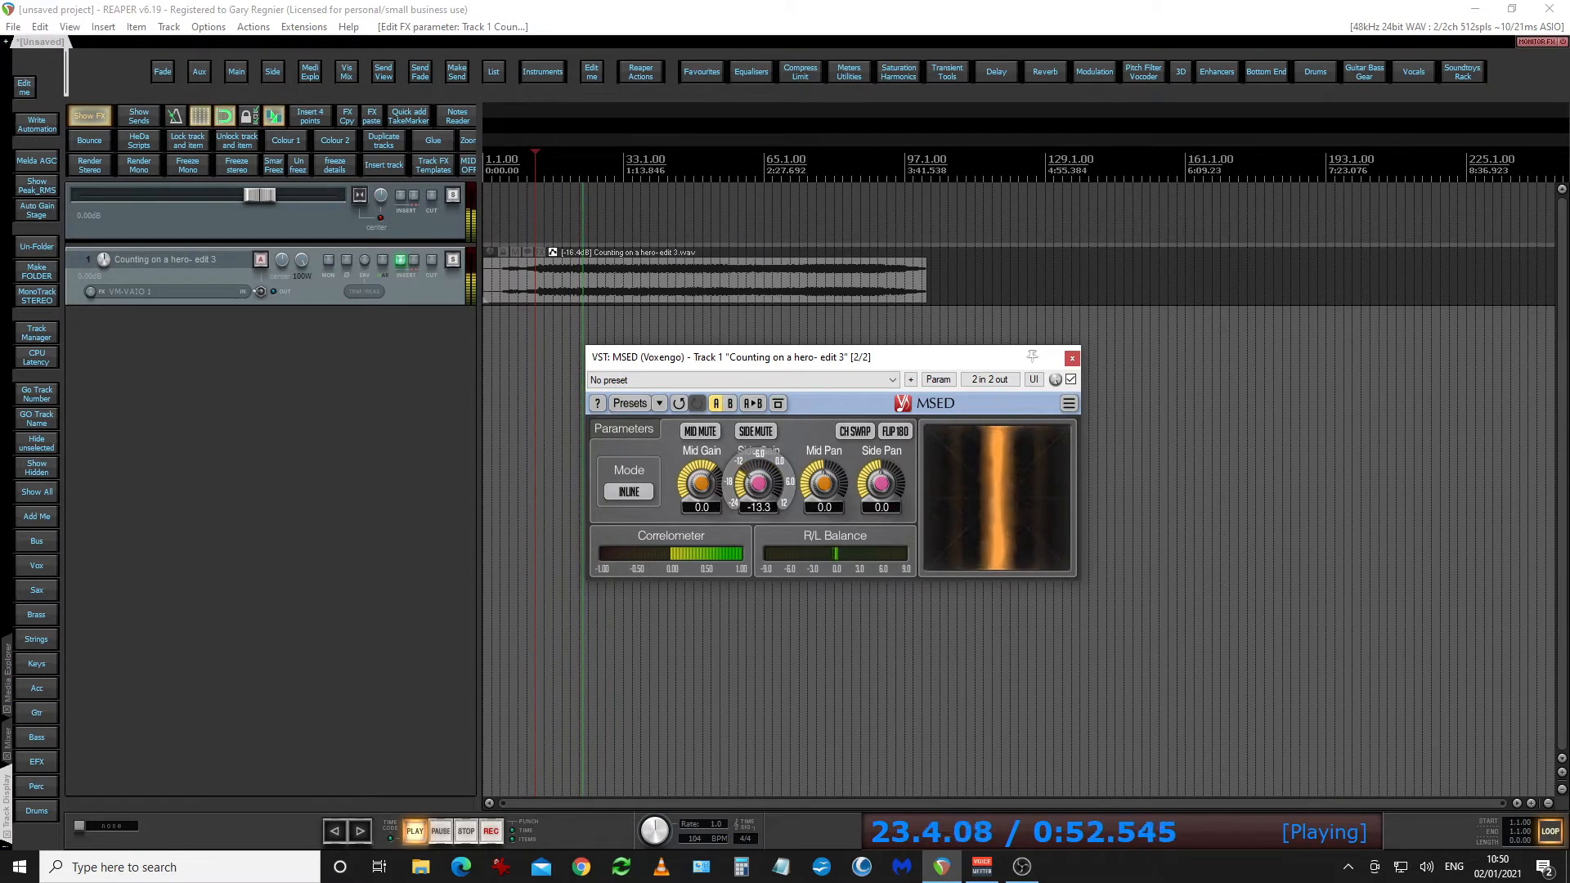
pyautogui.moveTo(760, 590); pyautogui.dragTo(754, 488)
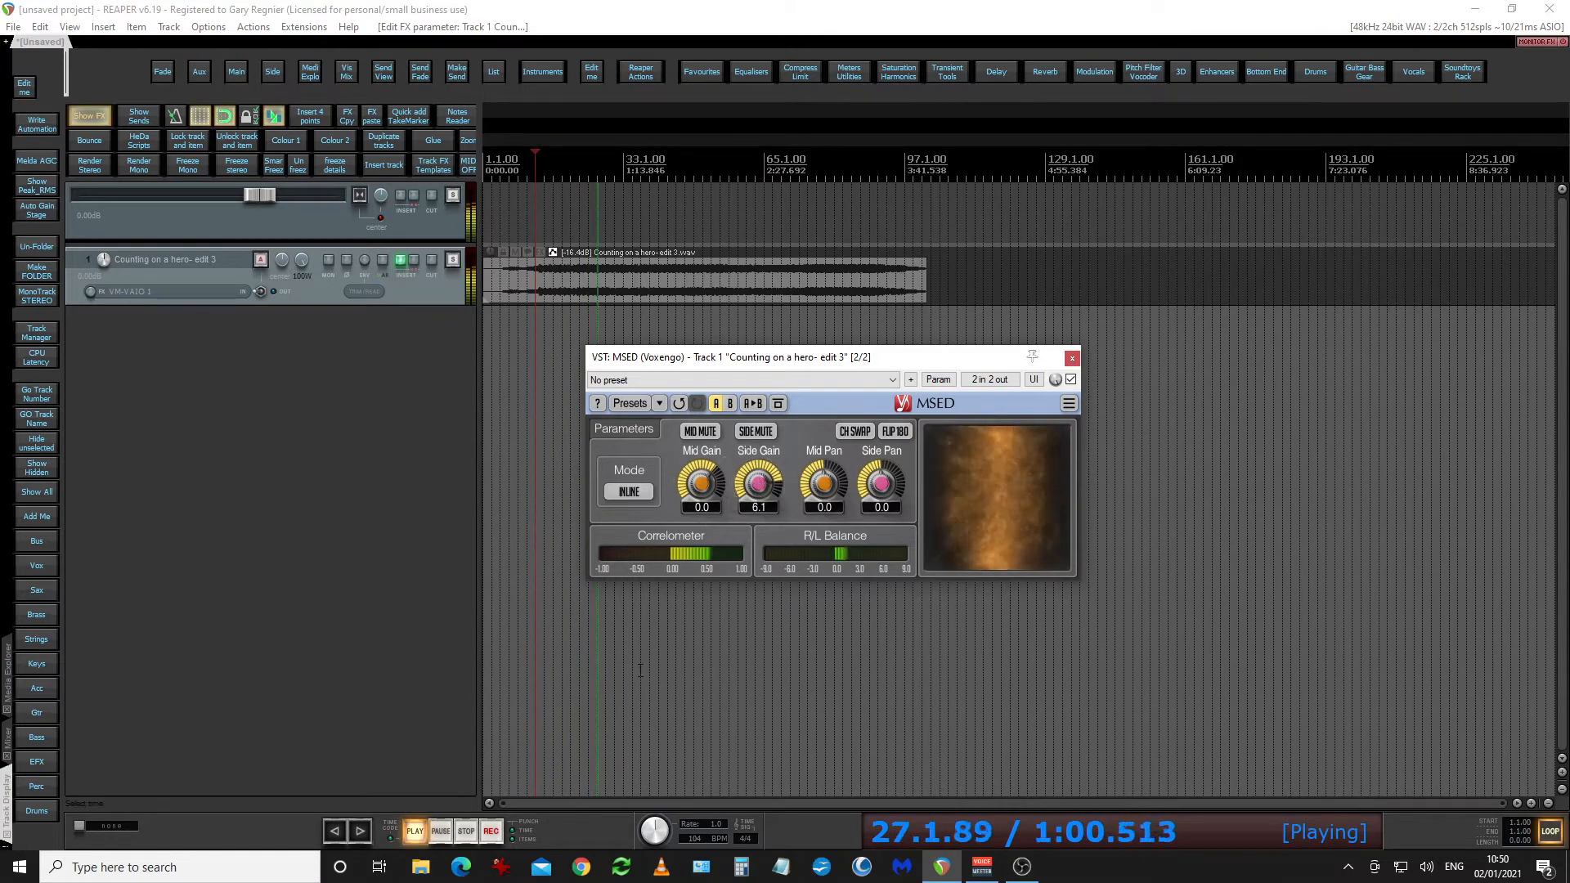
pyautogui.click(466, 831)
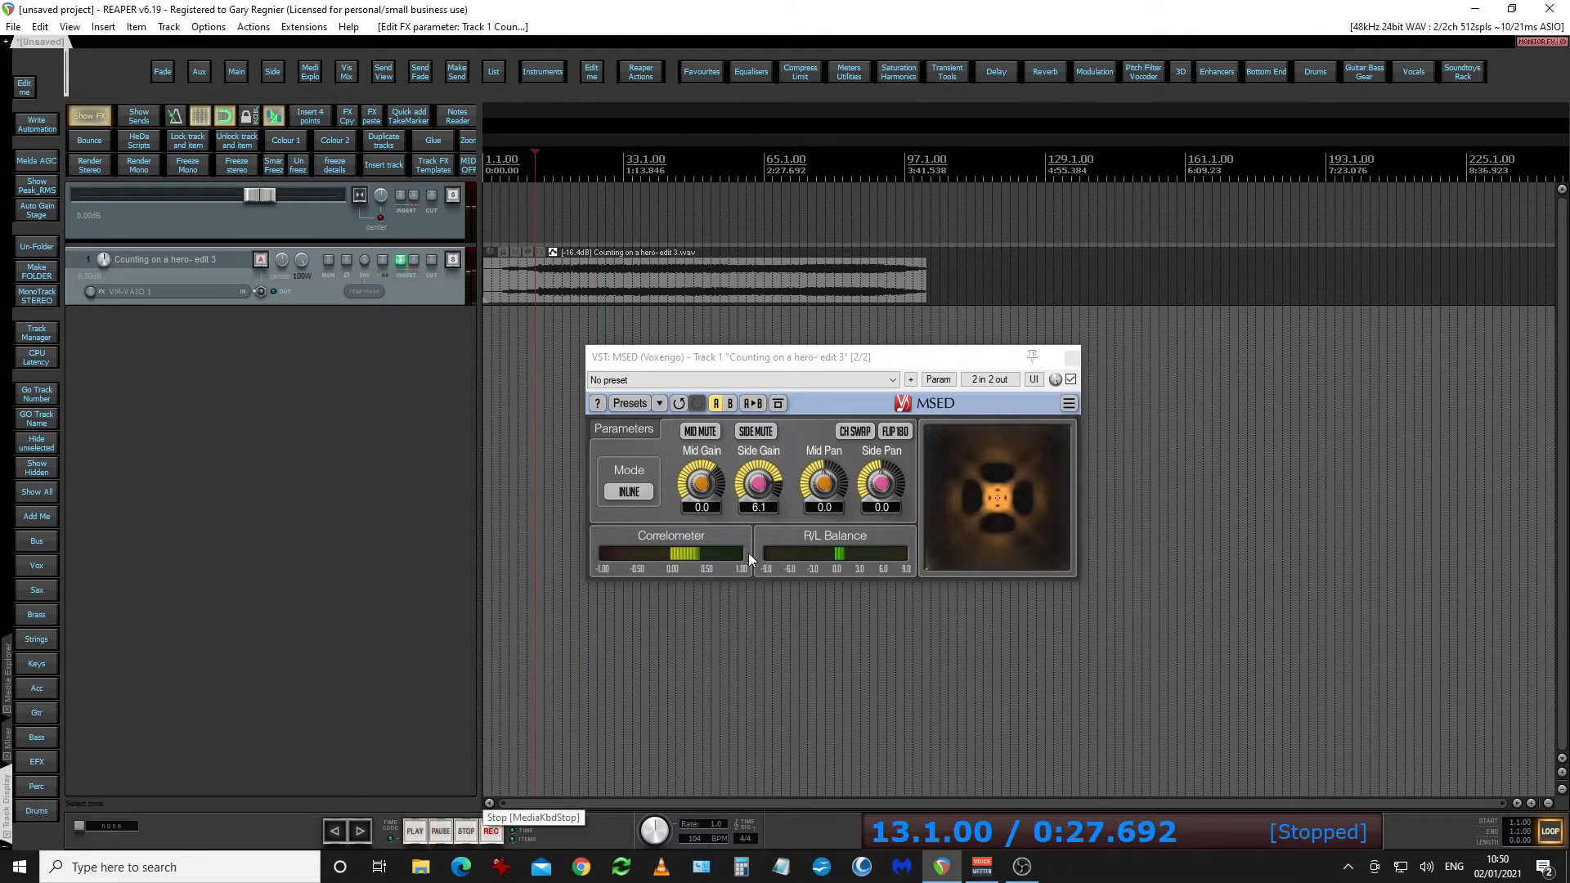
# - Toggle MSED's Side Mute and Mid Mute on and off, and lower Side Gain to 0.7
pyautogui.click(757, 488)
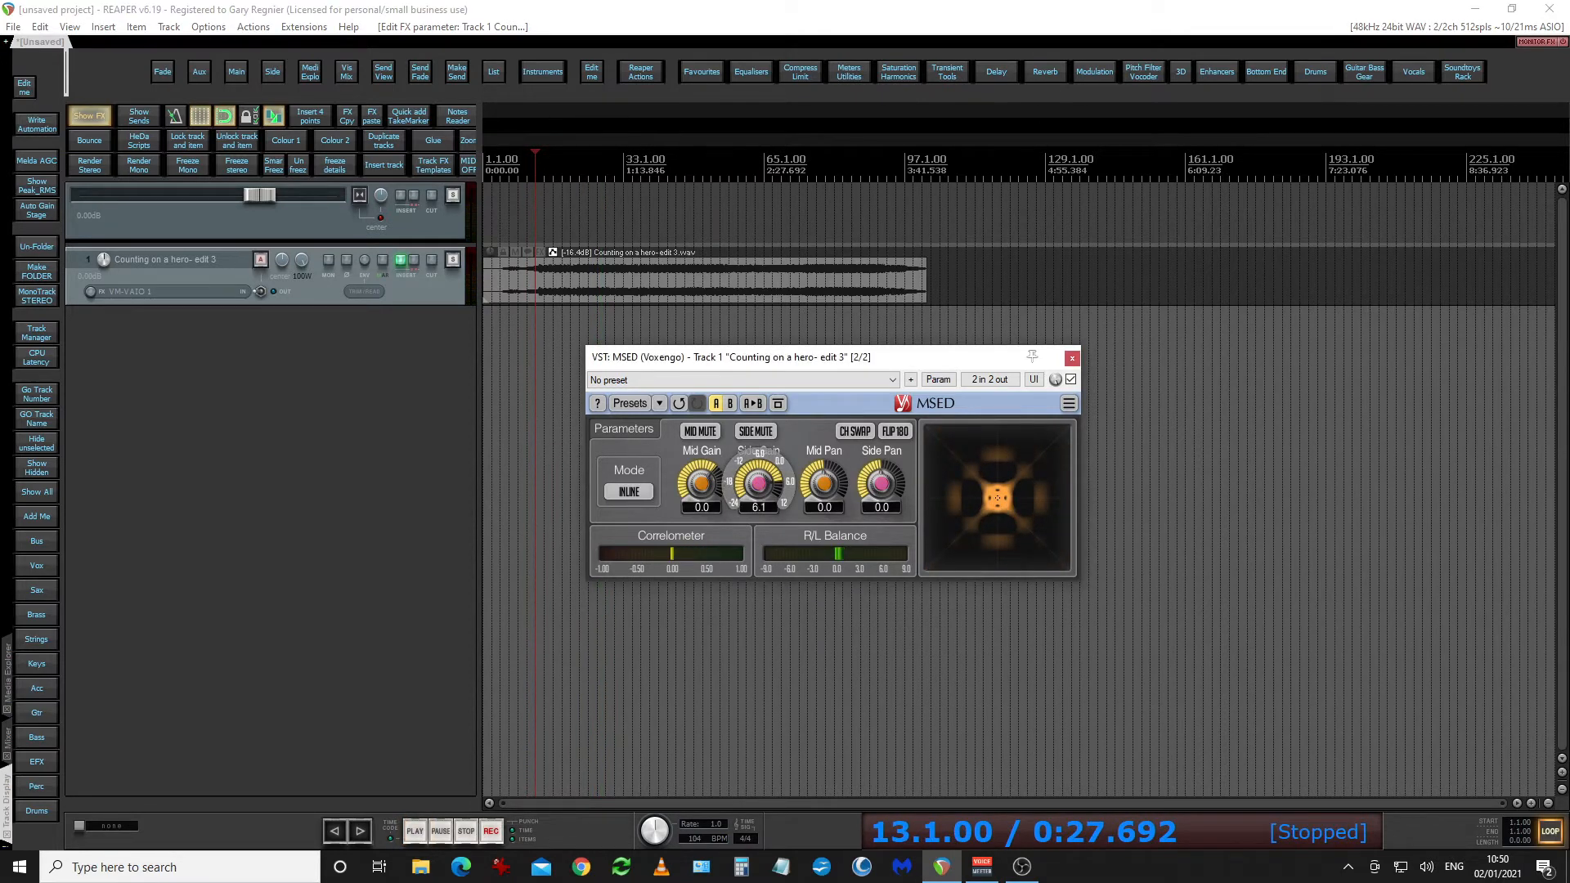
pyautogui.click(761, 432)
pyautogui.click(703, 434)
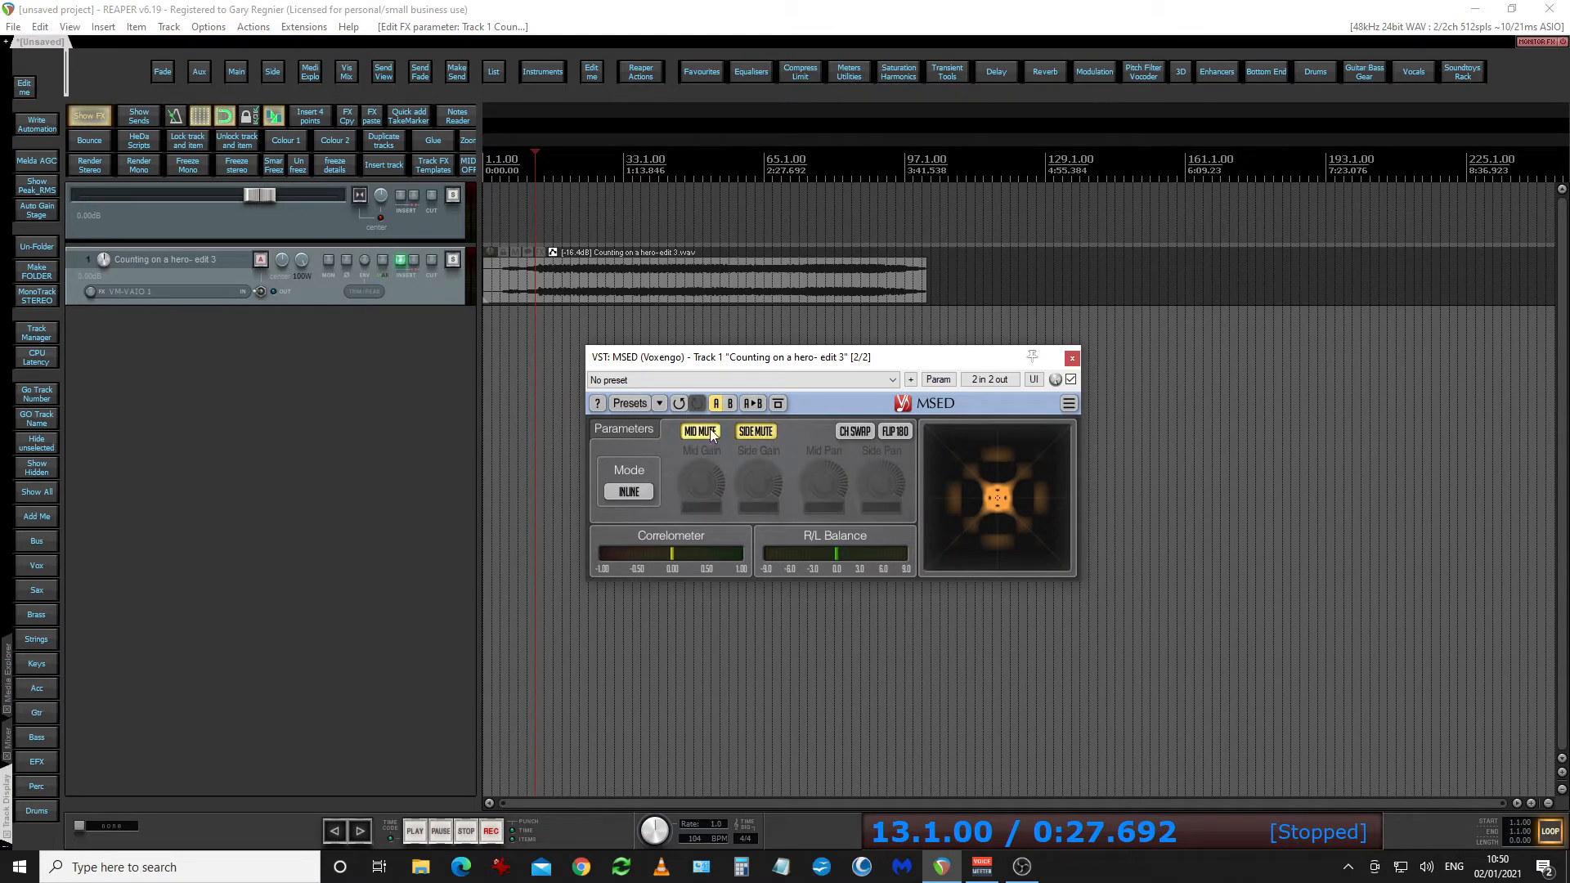
pyautogui.click(710, 430)
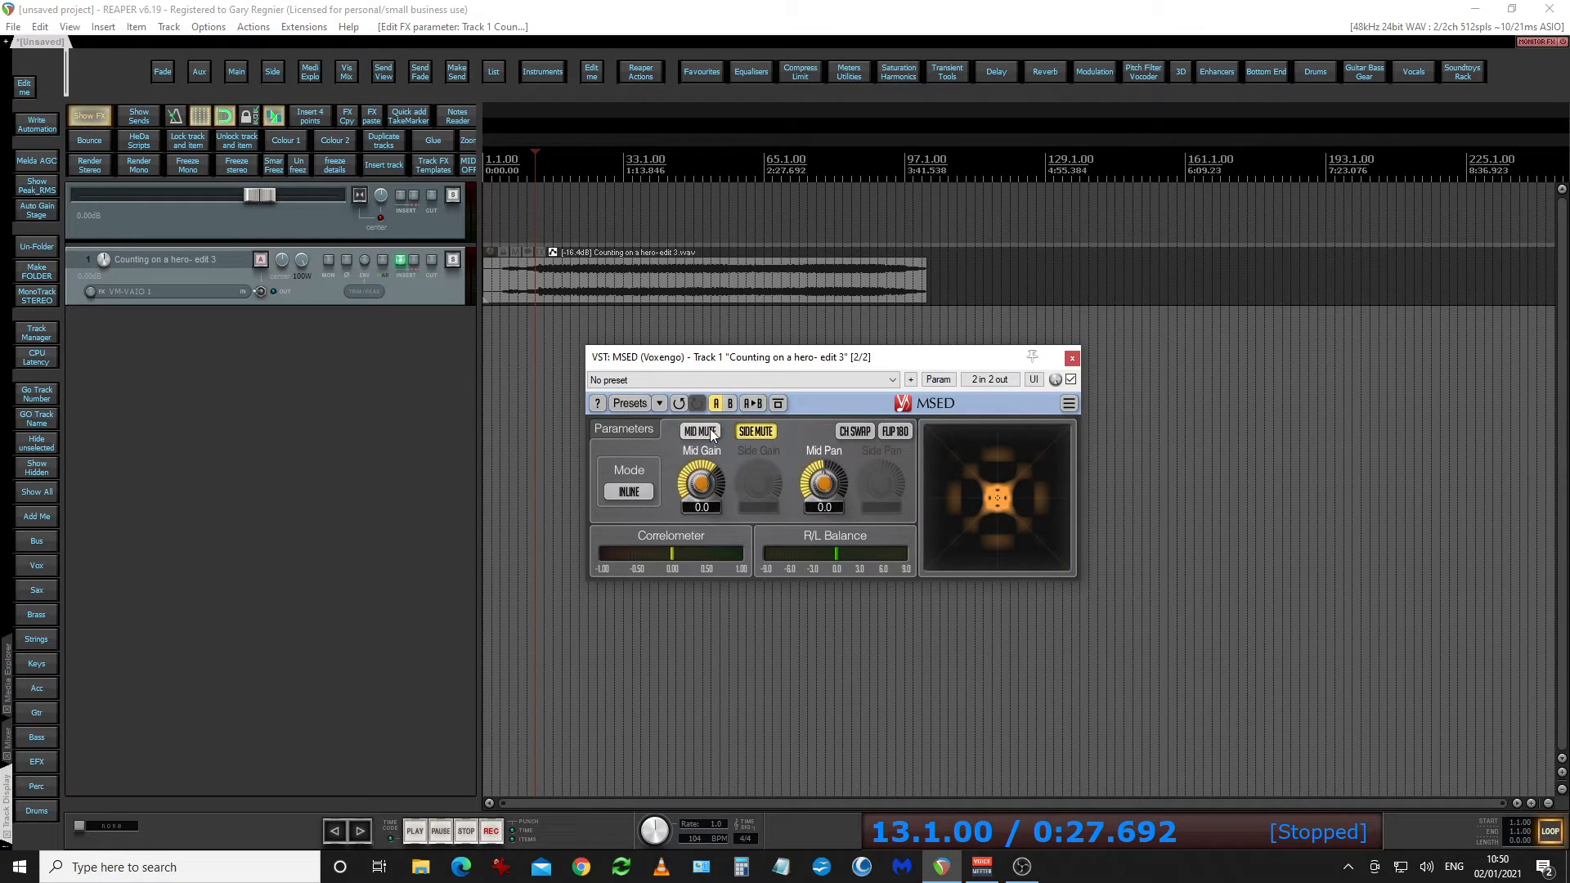
pyautogui.click(761, 433)
pyautogui.moveTo(759, 484); pyautogui.dragTo(759, 499)
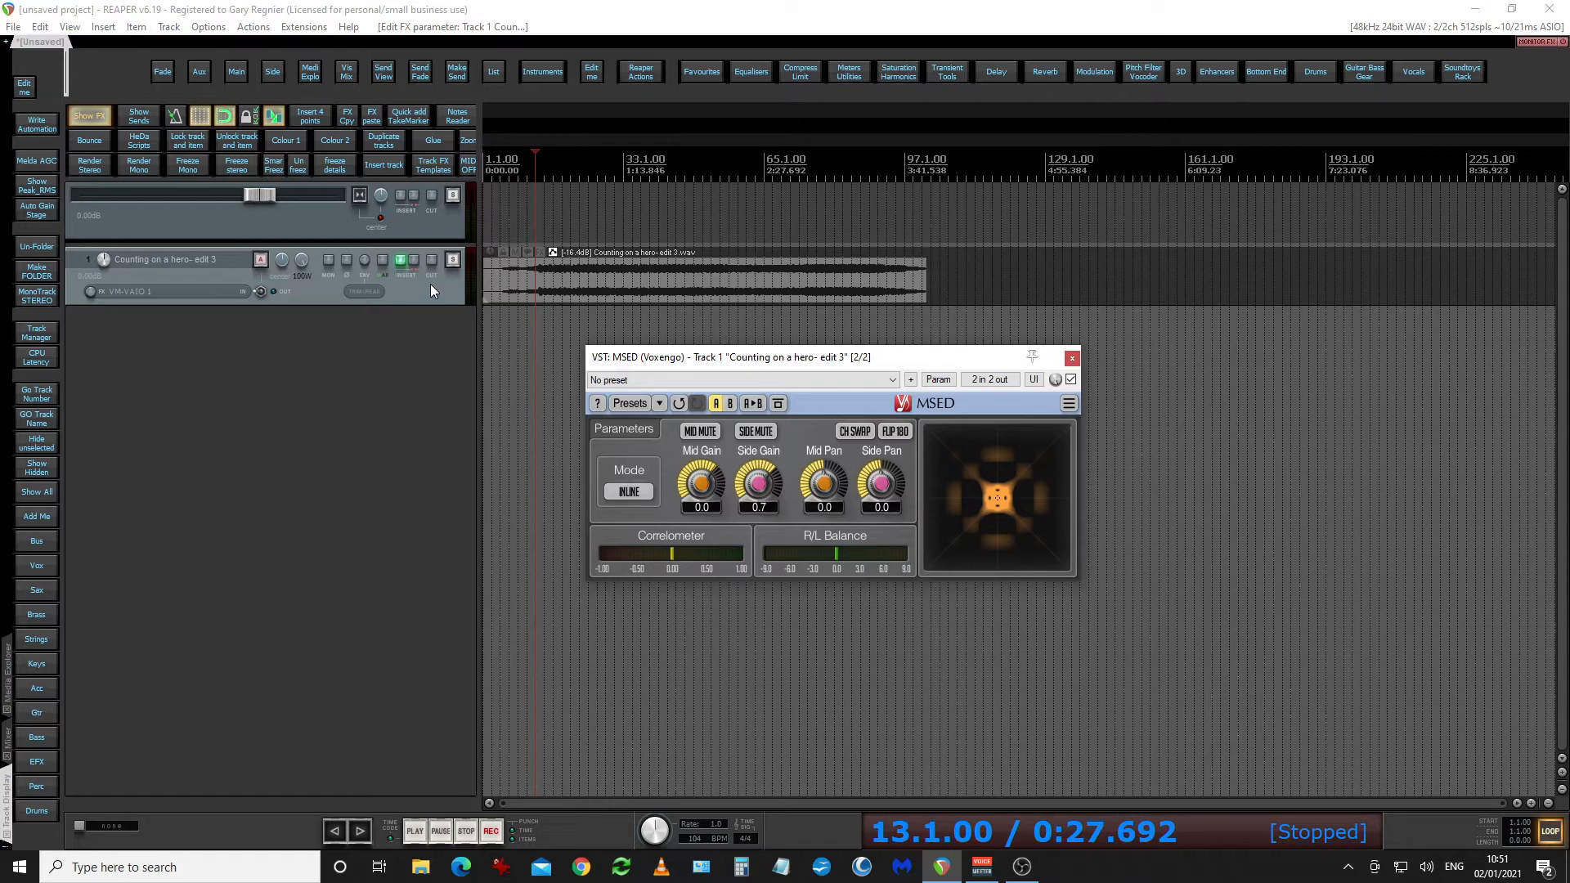
# - Duplicate the "Counting on a hero- edit 3" track and group both copies in a folder named bus
pyautogui.click(387, 143)
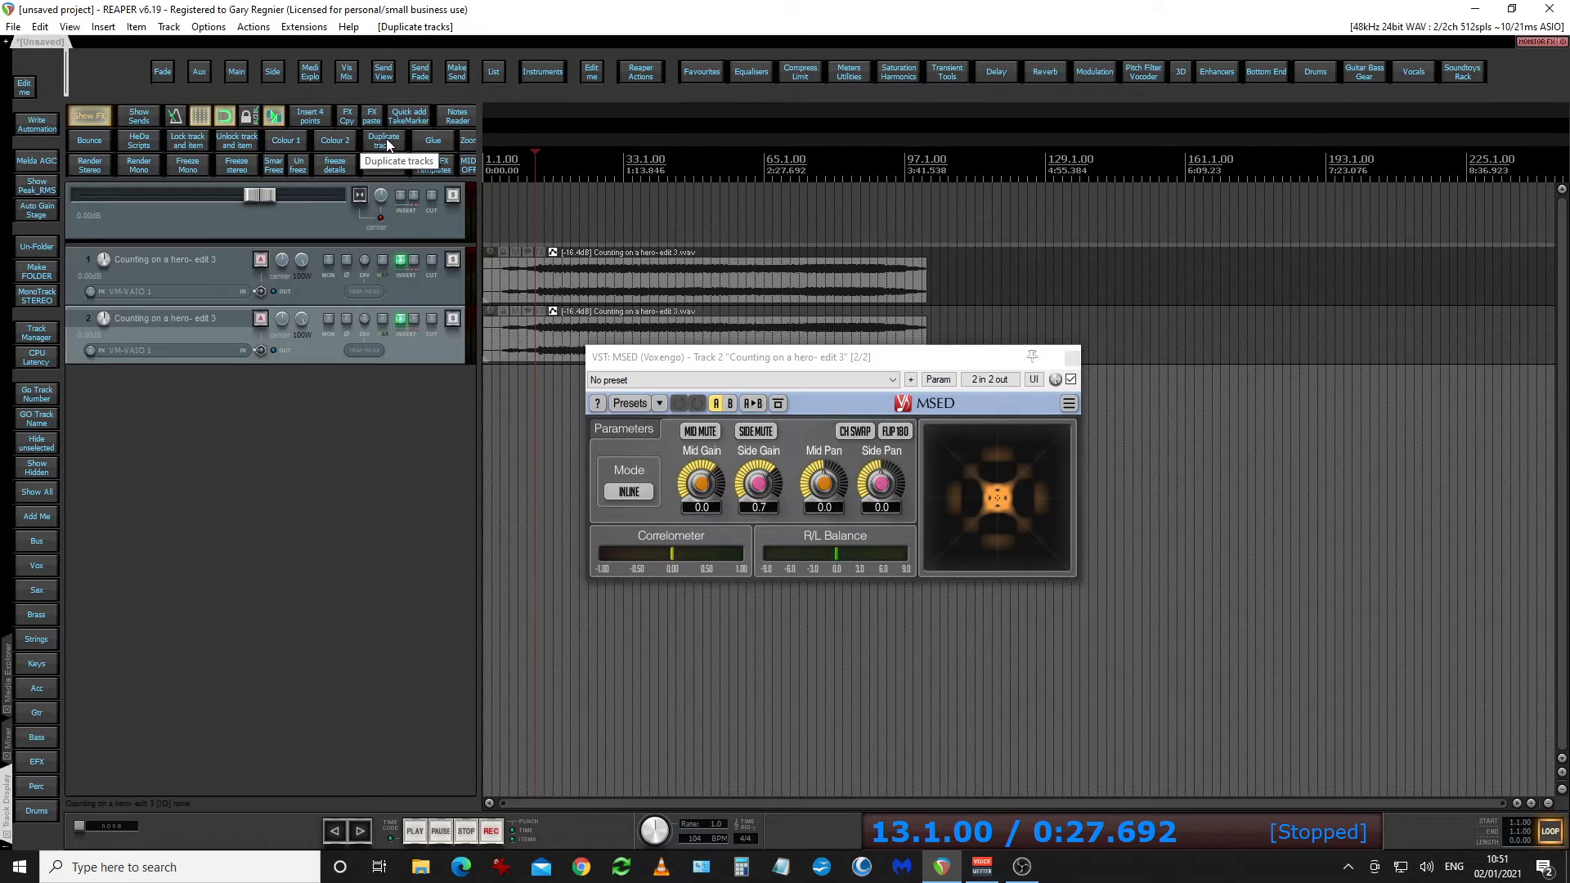
pyautogui.click(406, 302)
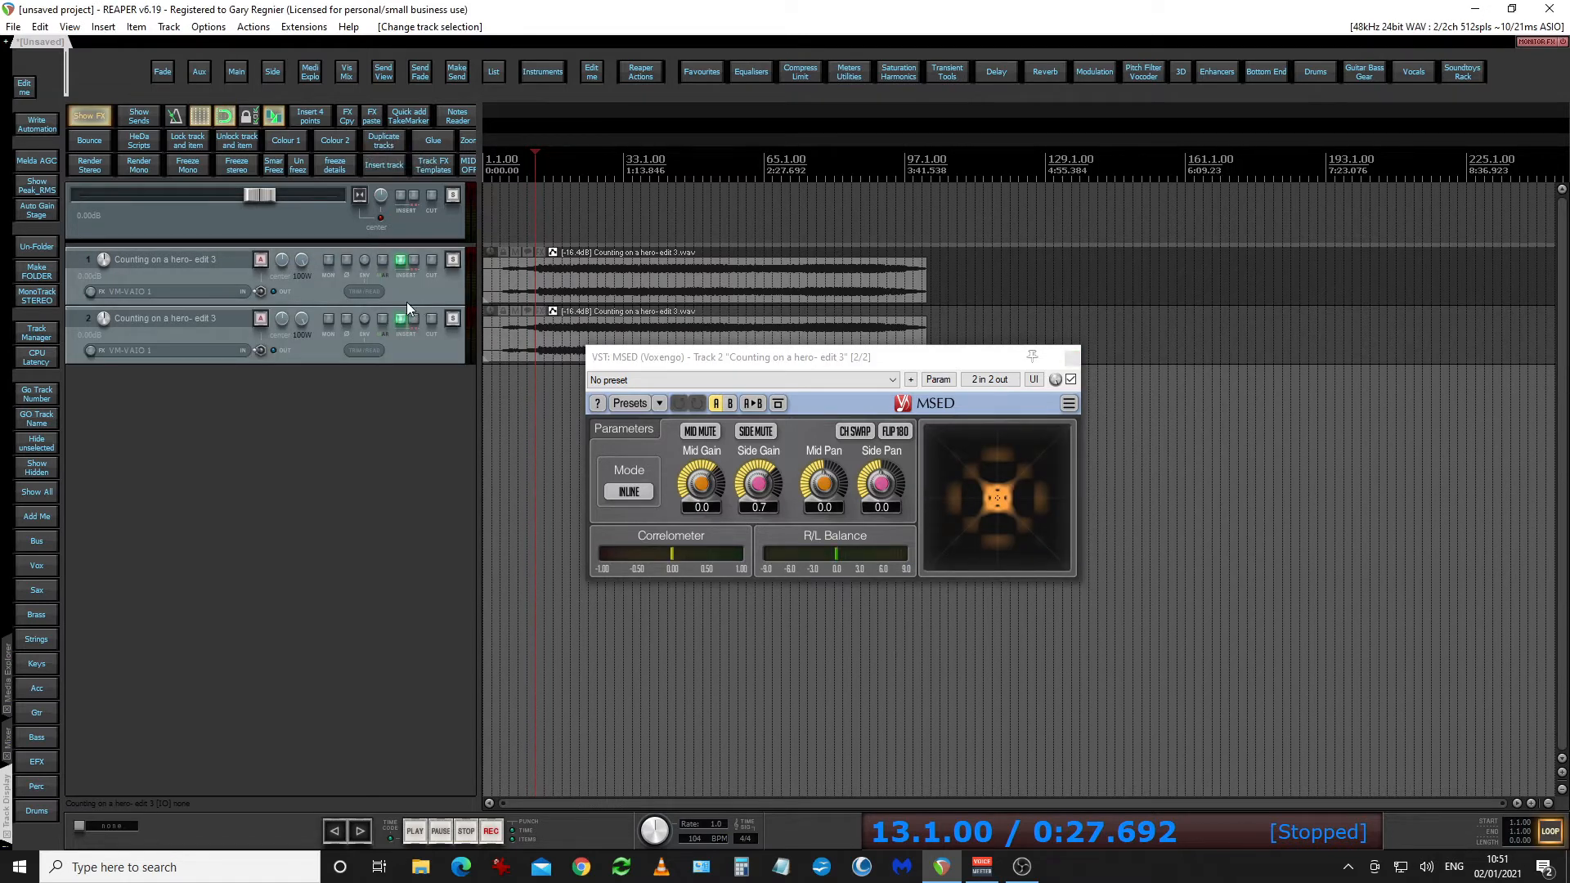
pyautogui.click(20, 280)
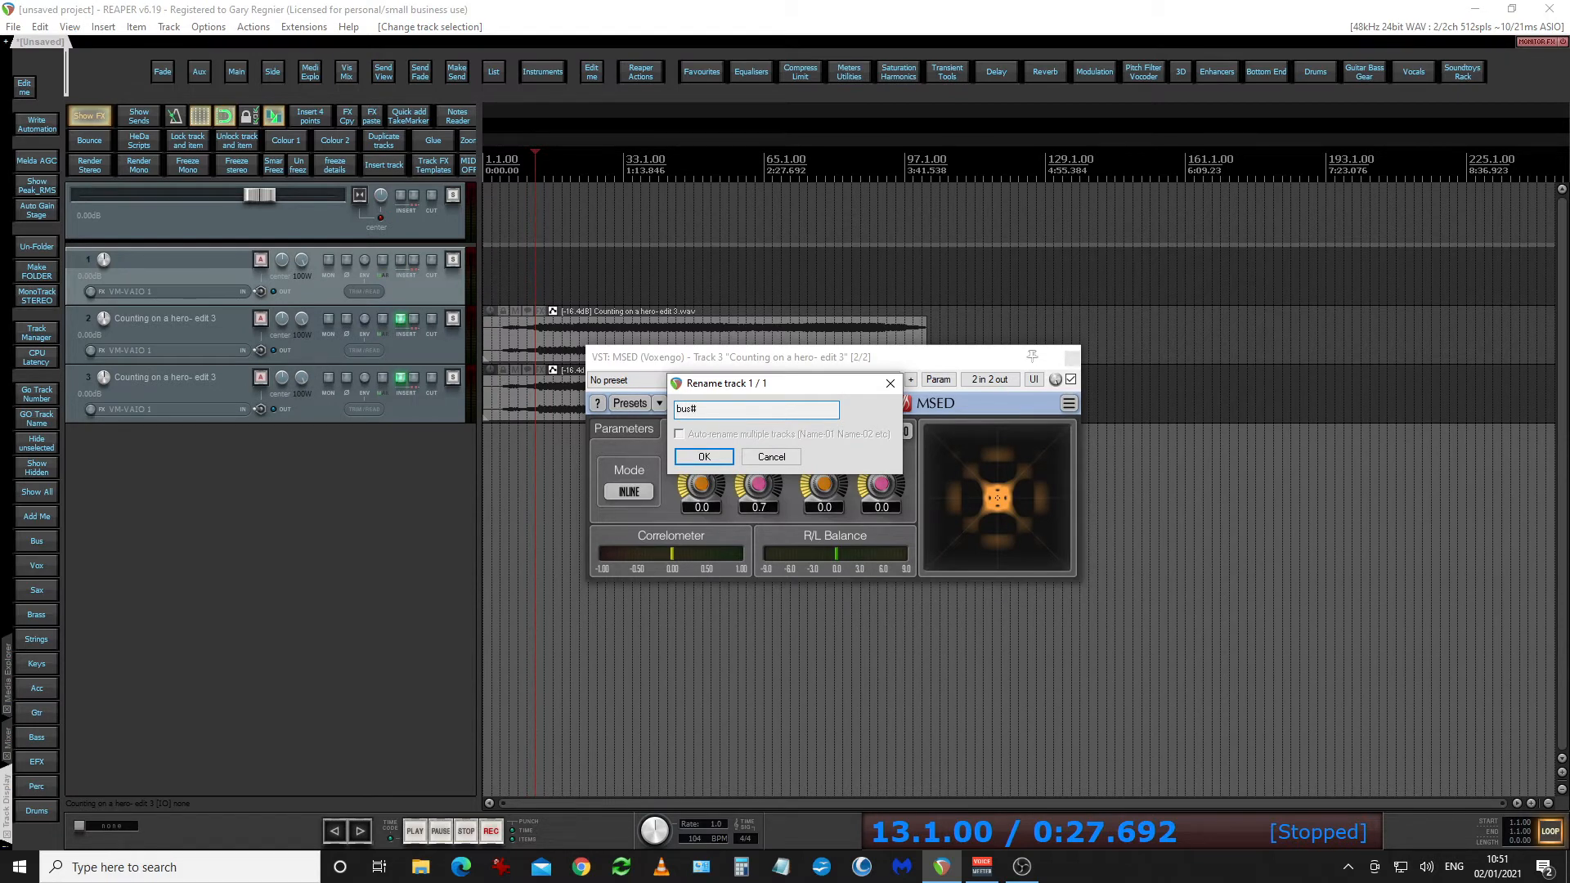
pyautogui.press('Return')
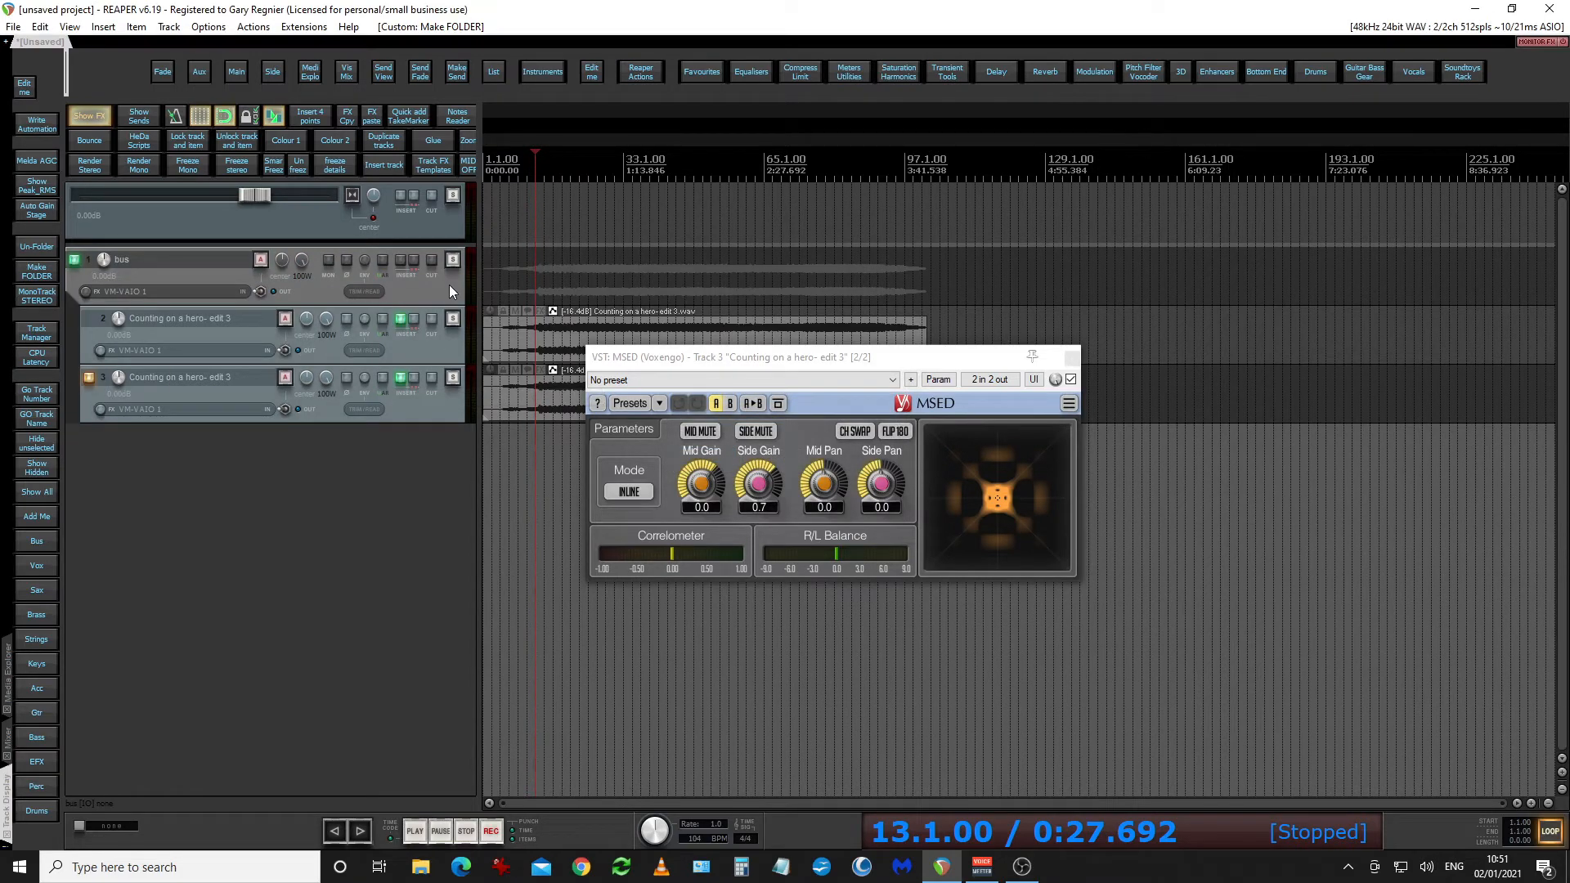
# - Play the song and toggle phase inversion on the bus and both track copies together
pyautogui.press('space')
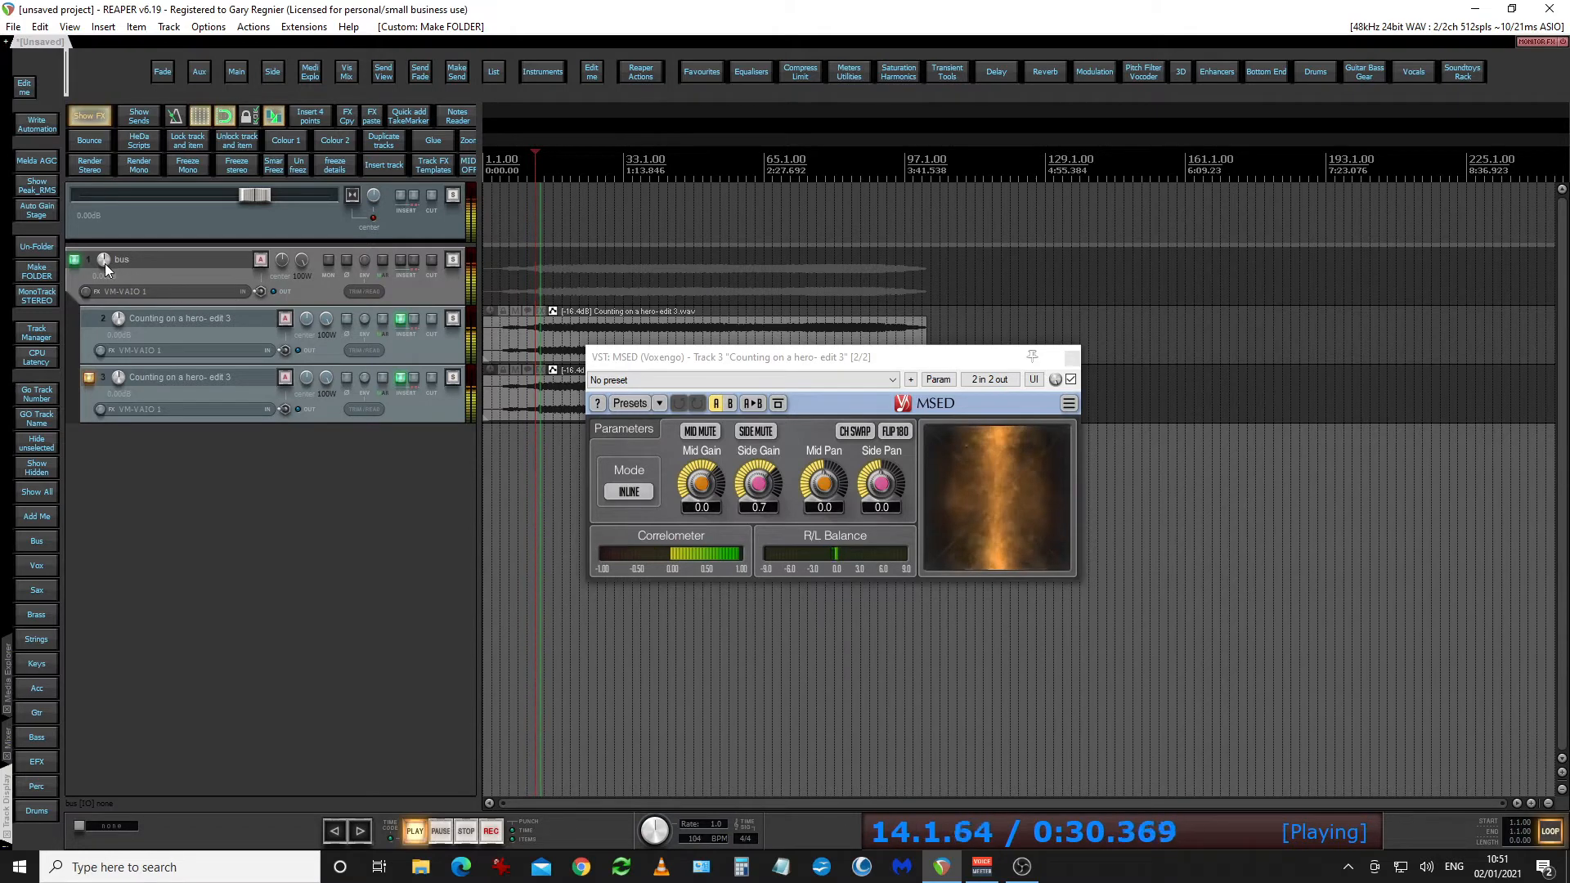
pyautogui.moveTo(104, 263)
pyautogui.scroll(4, 105, 264)
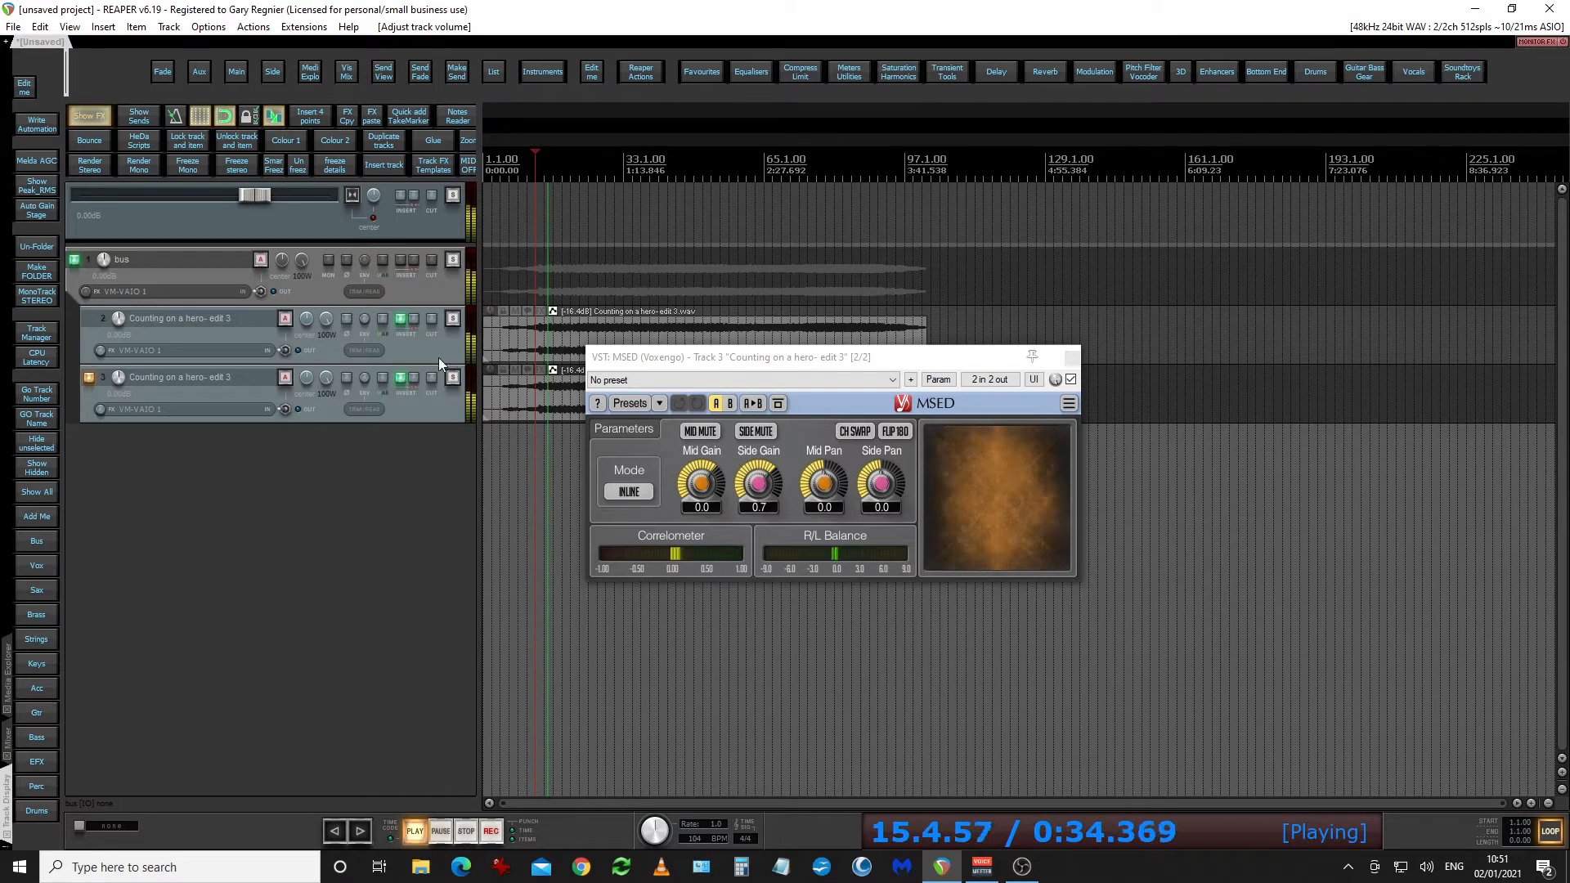
pyautogui.click(350, 321)
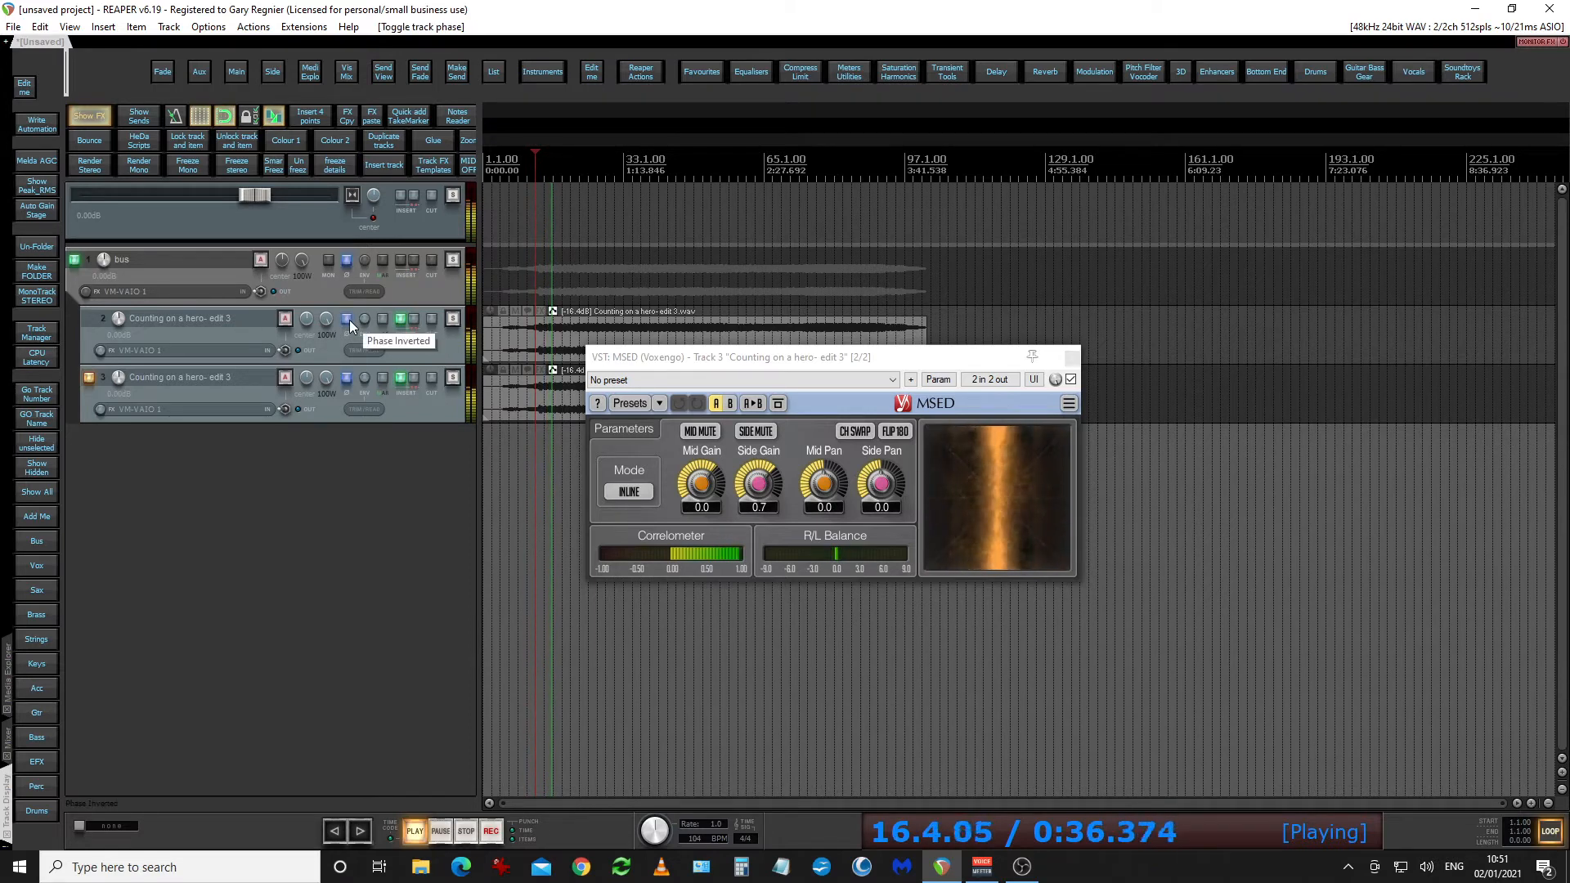
pyautogui.click(417, 293)
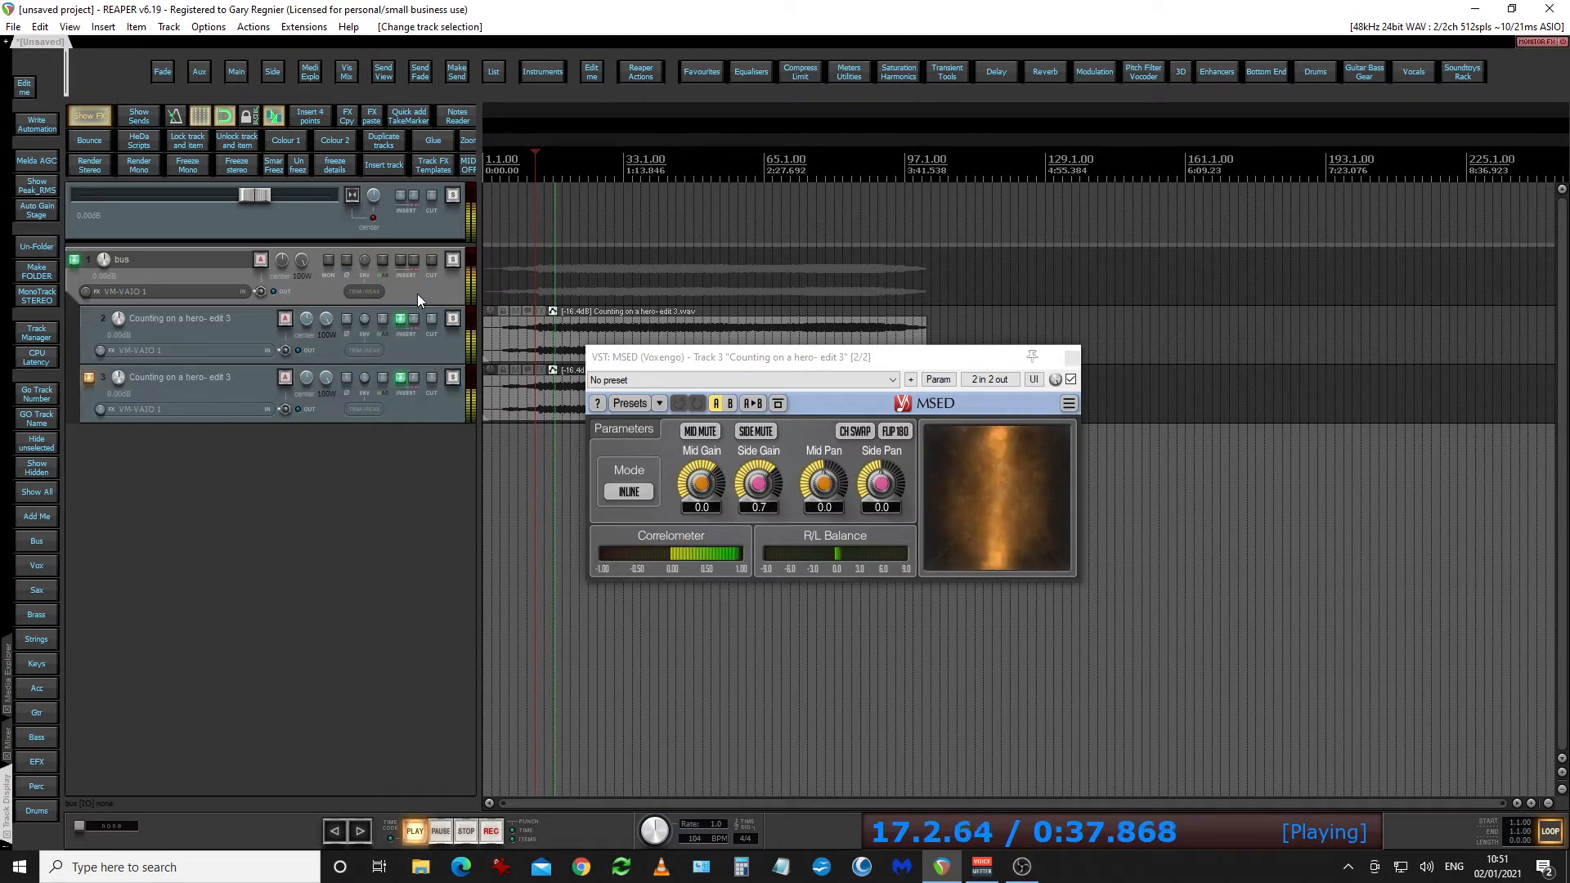
# - Invert the phase of only the upper song copy during playback, restore it, and stop playback
pyautogui.click(428, 347)
pyautogui.keyDown('ctrl'); pyautogui.click(437, 394); pyautogui.keyUp('ctrl')
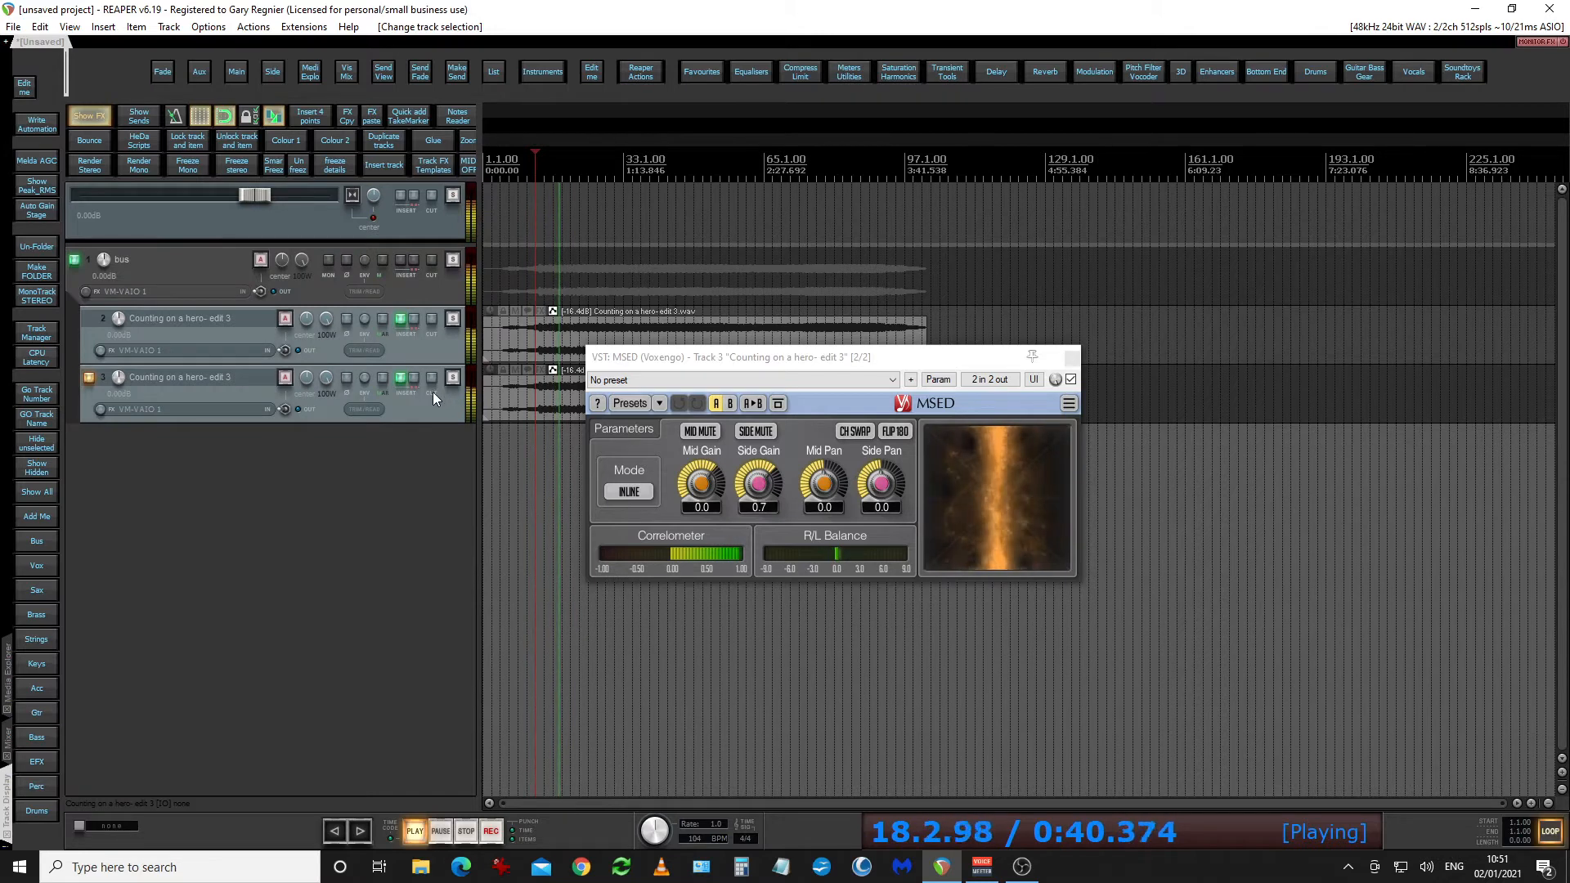
pyautogui.click(433, 391)
pyautogui.click(345, 311)
pyautogui.click(345, 317)
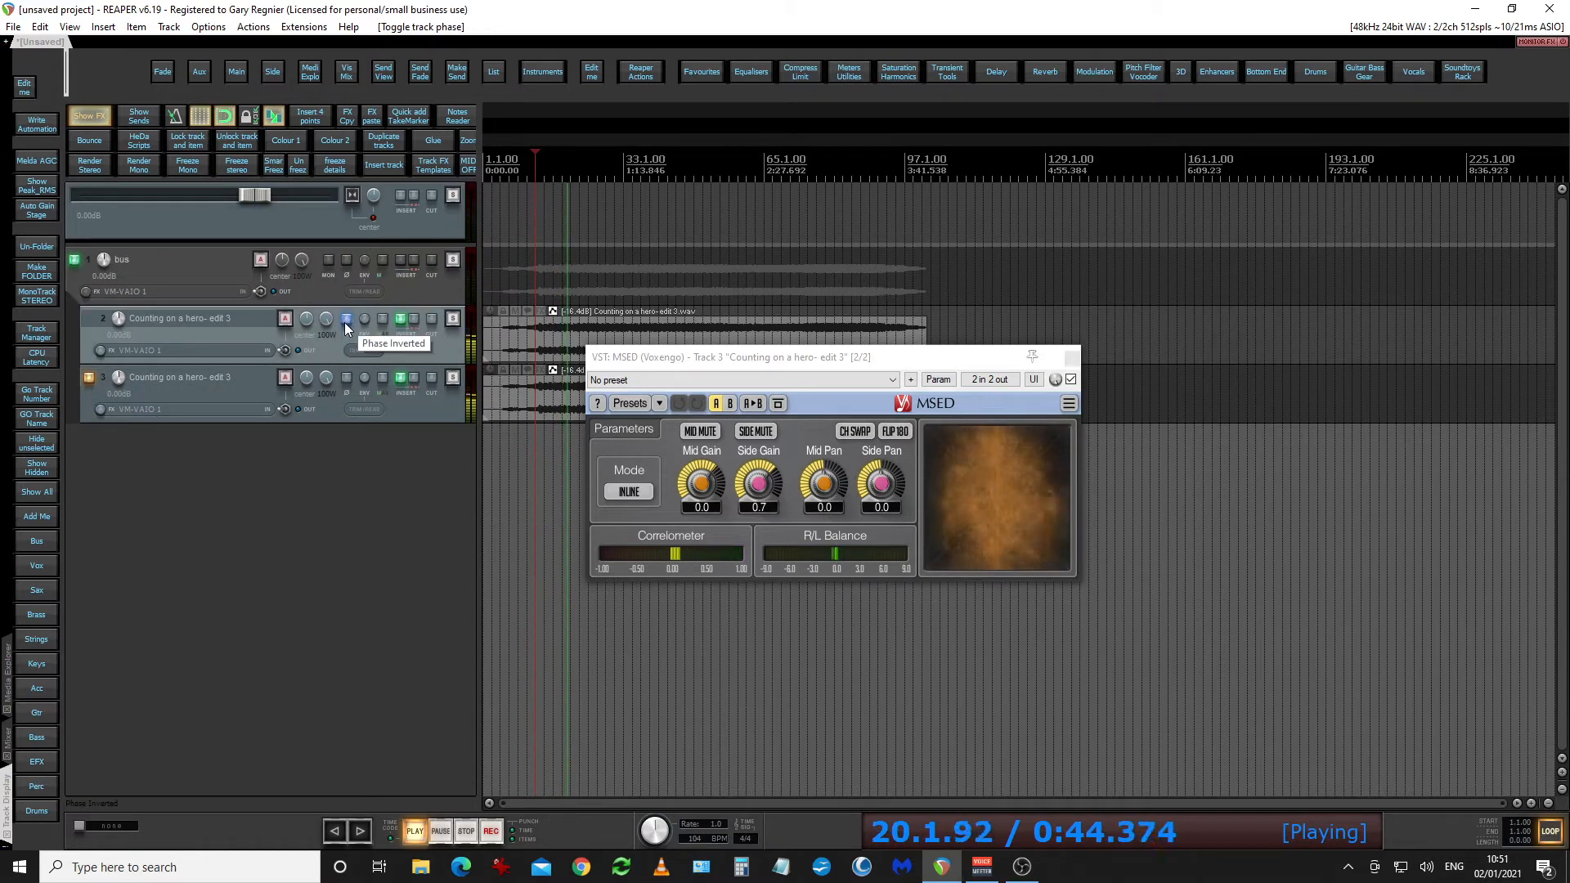
pyautogui.click(345, 322)
pyautogui.press('space')
# - Rename the lower song copy mids and the upper copy sides
pyautogui.click(409, 394)
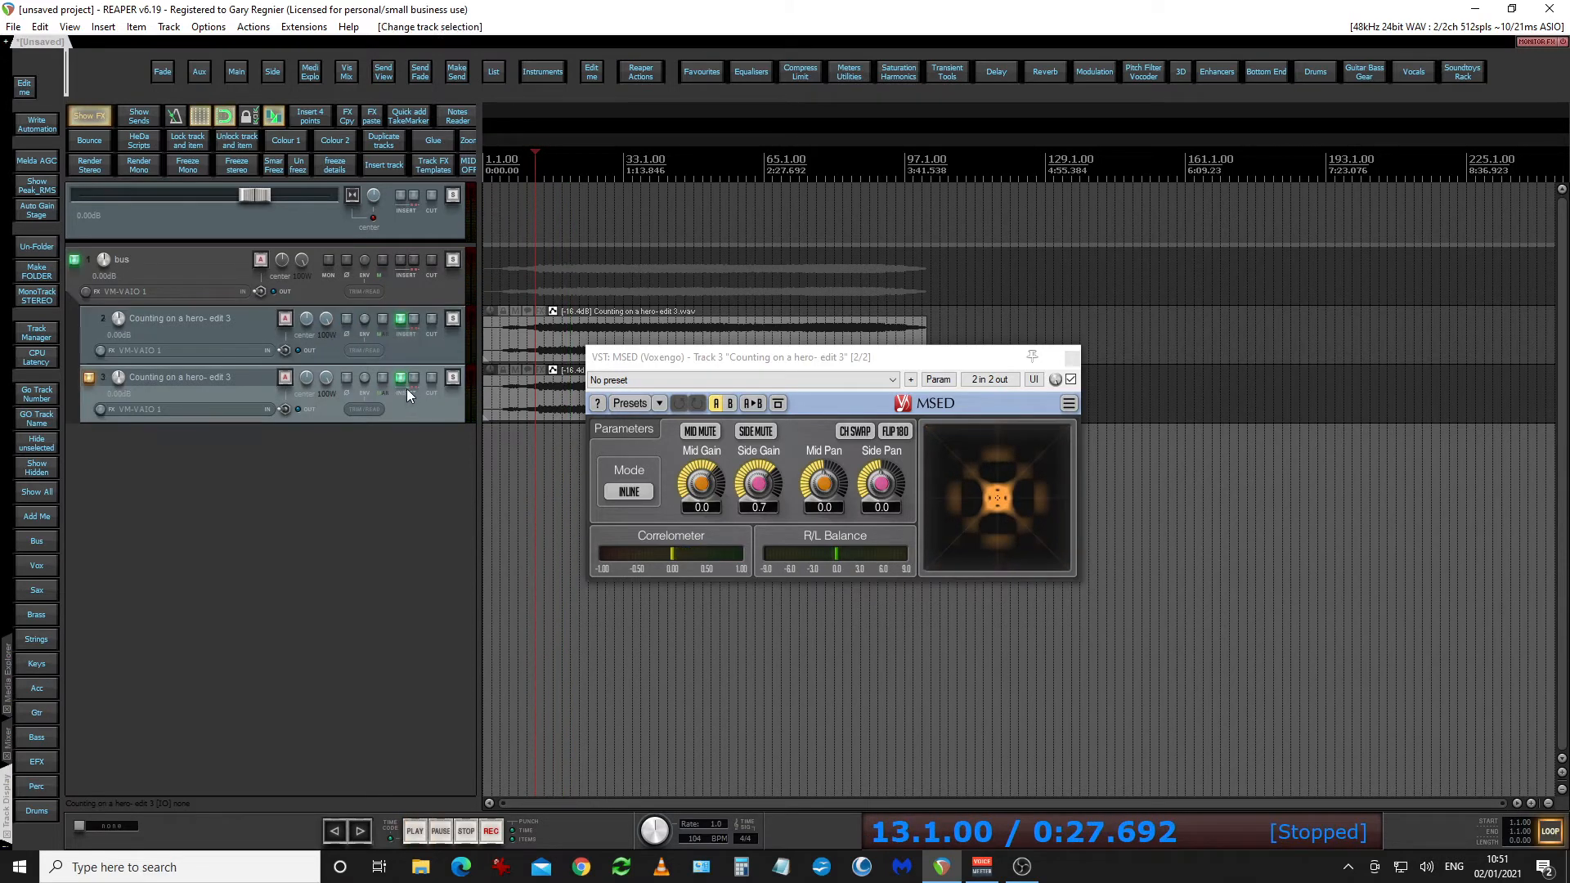
pyautogui.doubleClick(248, 377)
pyautogui.write('mids')
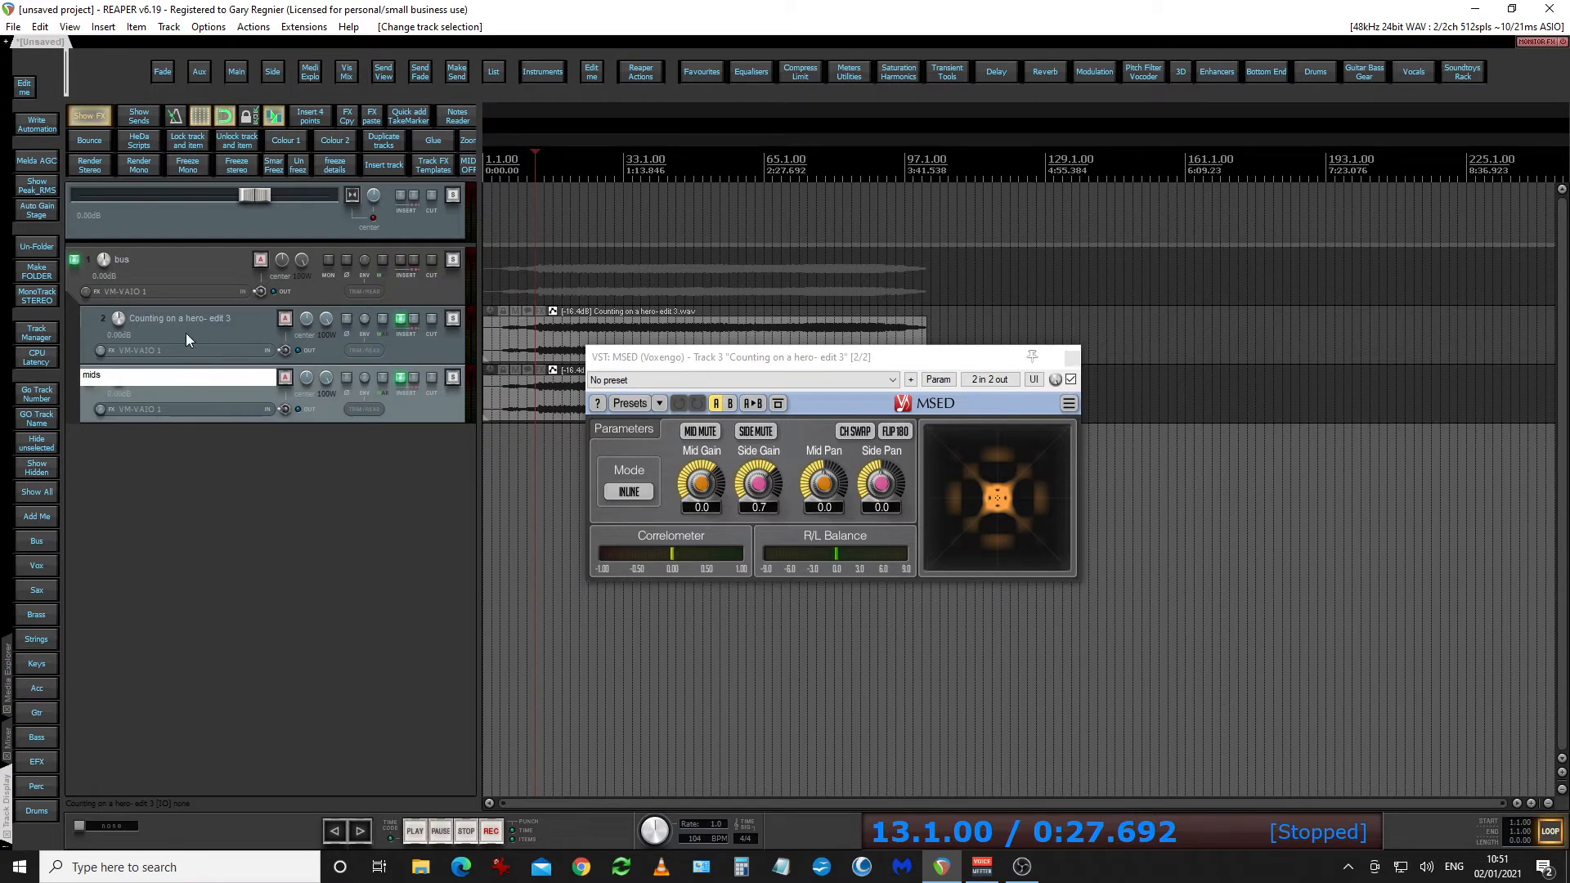
pyautogui.press('Return')
pyautogui.doubleClick(211, 321)
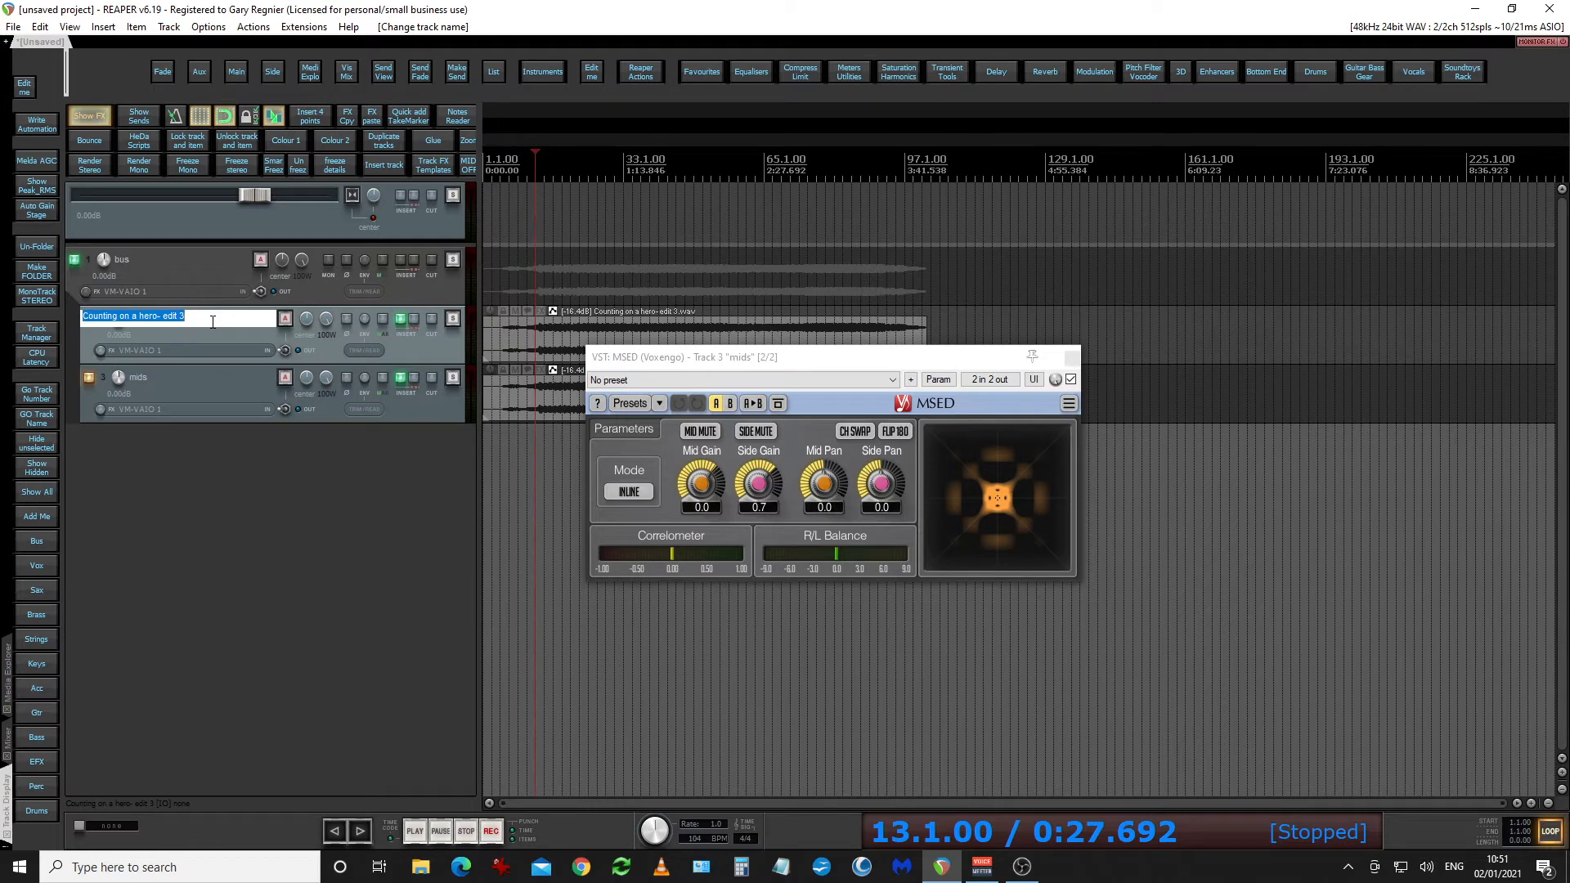
pyautogui.write('sides')
pyautogui.press('Return')
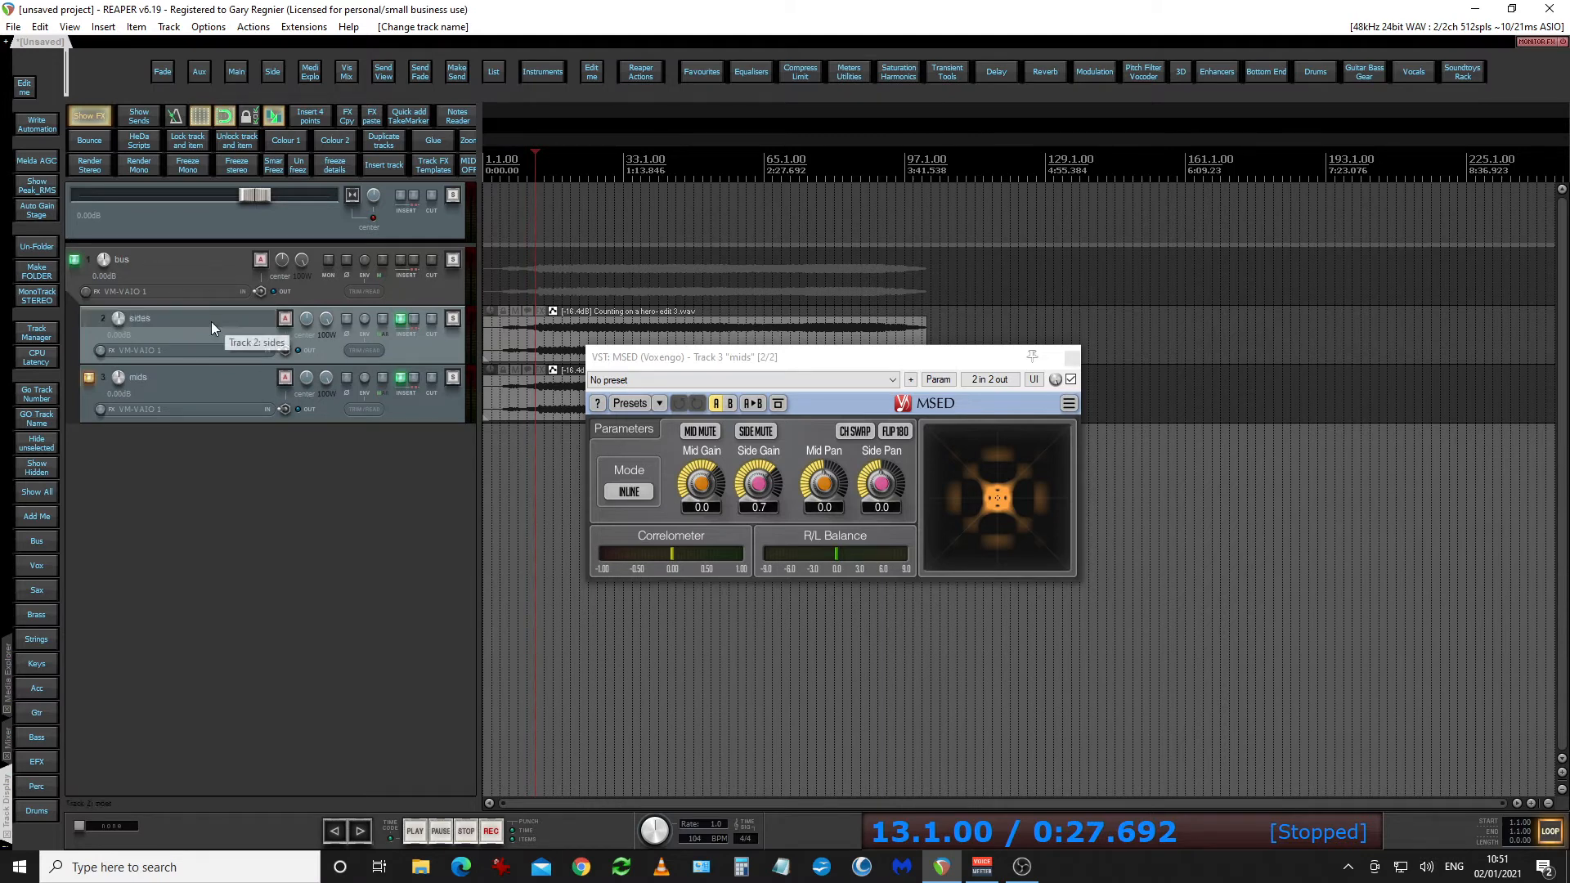
# - Enable Side Mute in the mids track's MSED and close that track's FX chain
pyautogui.click(401, 381)
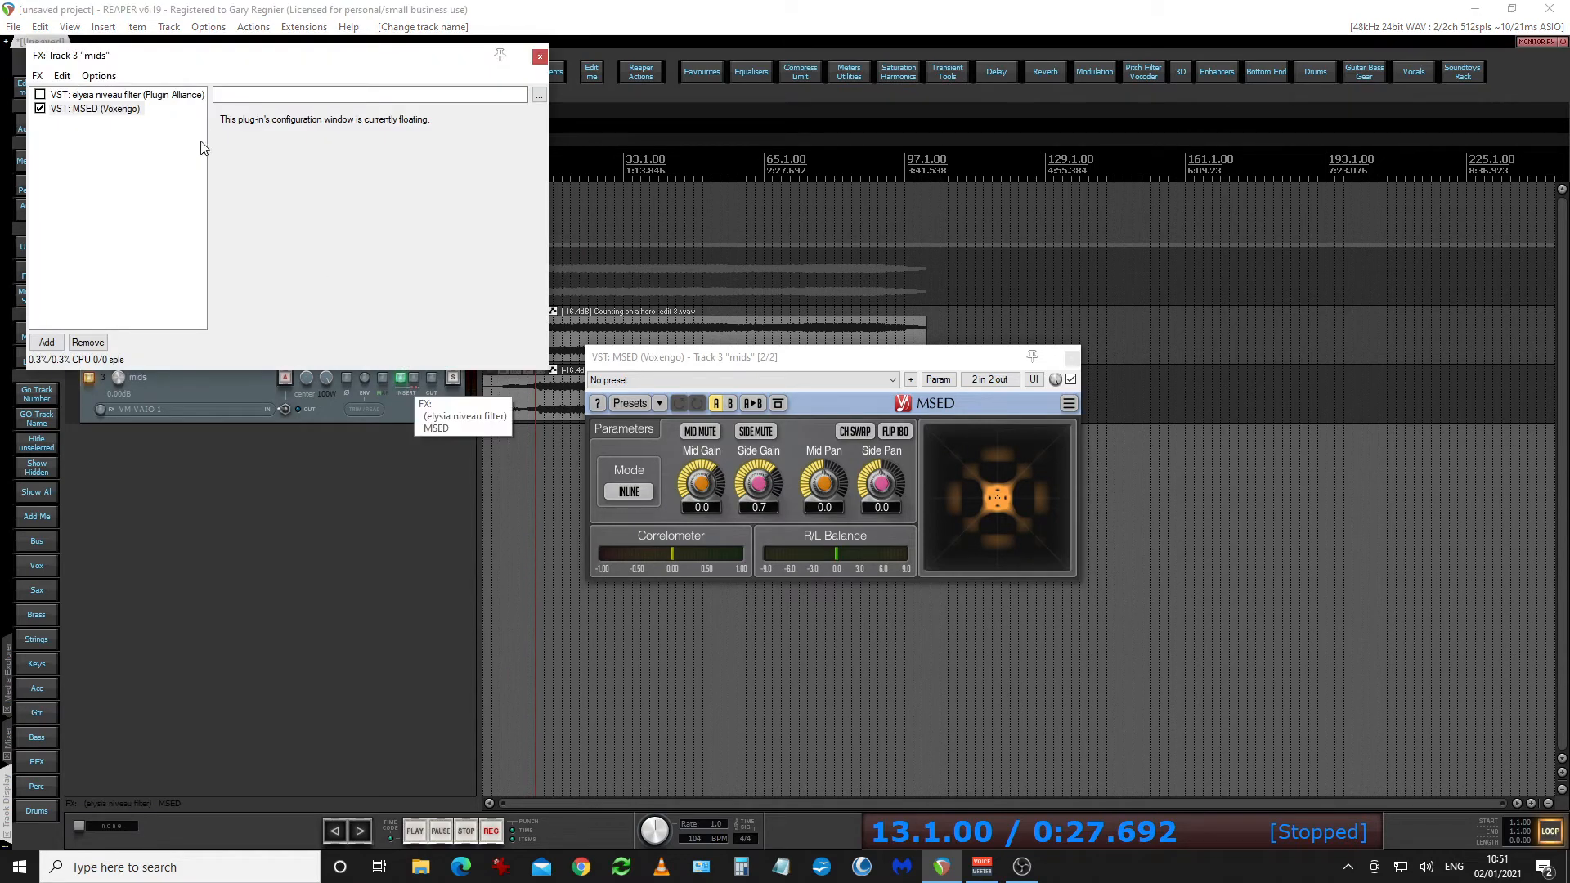
pyautogui.click(128, 112)
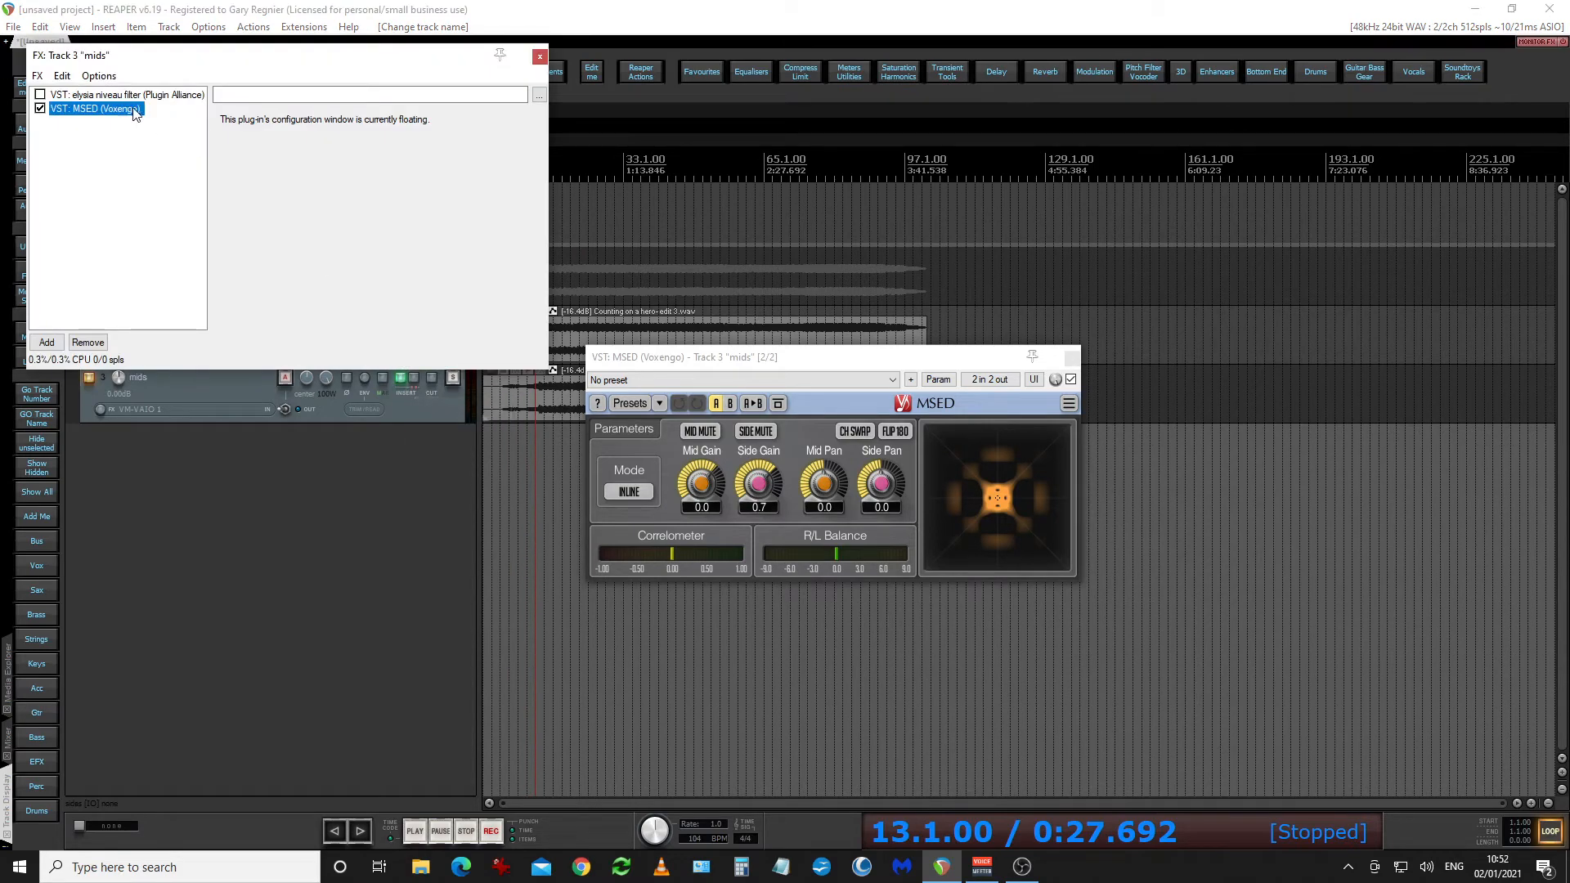
pyautogui.click(746, 364)
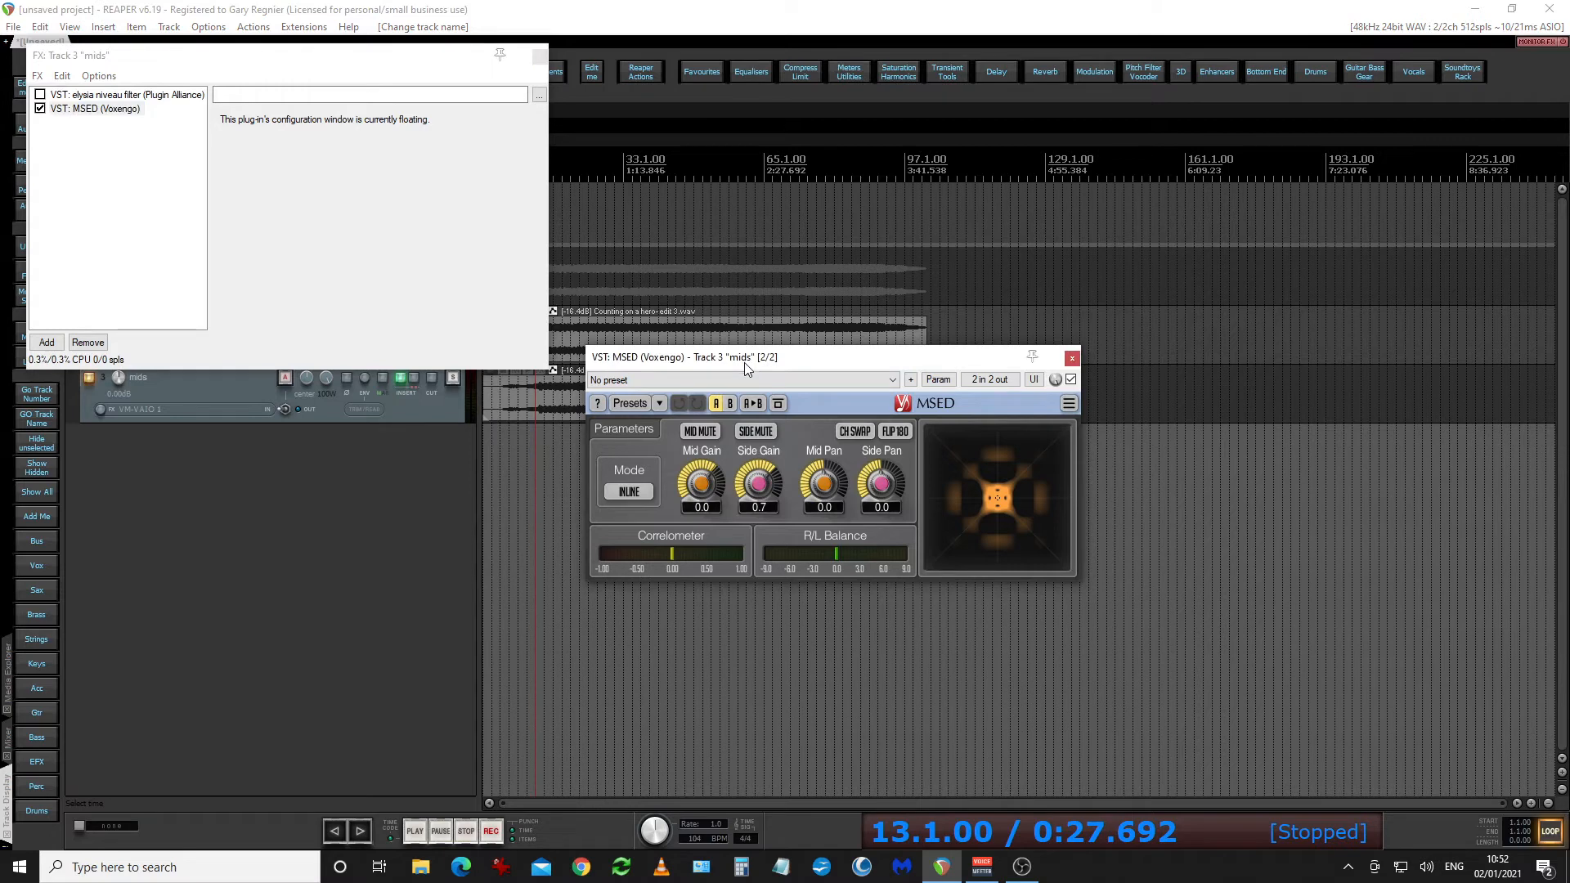
pyautogui.click(758, 435)
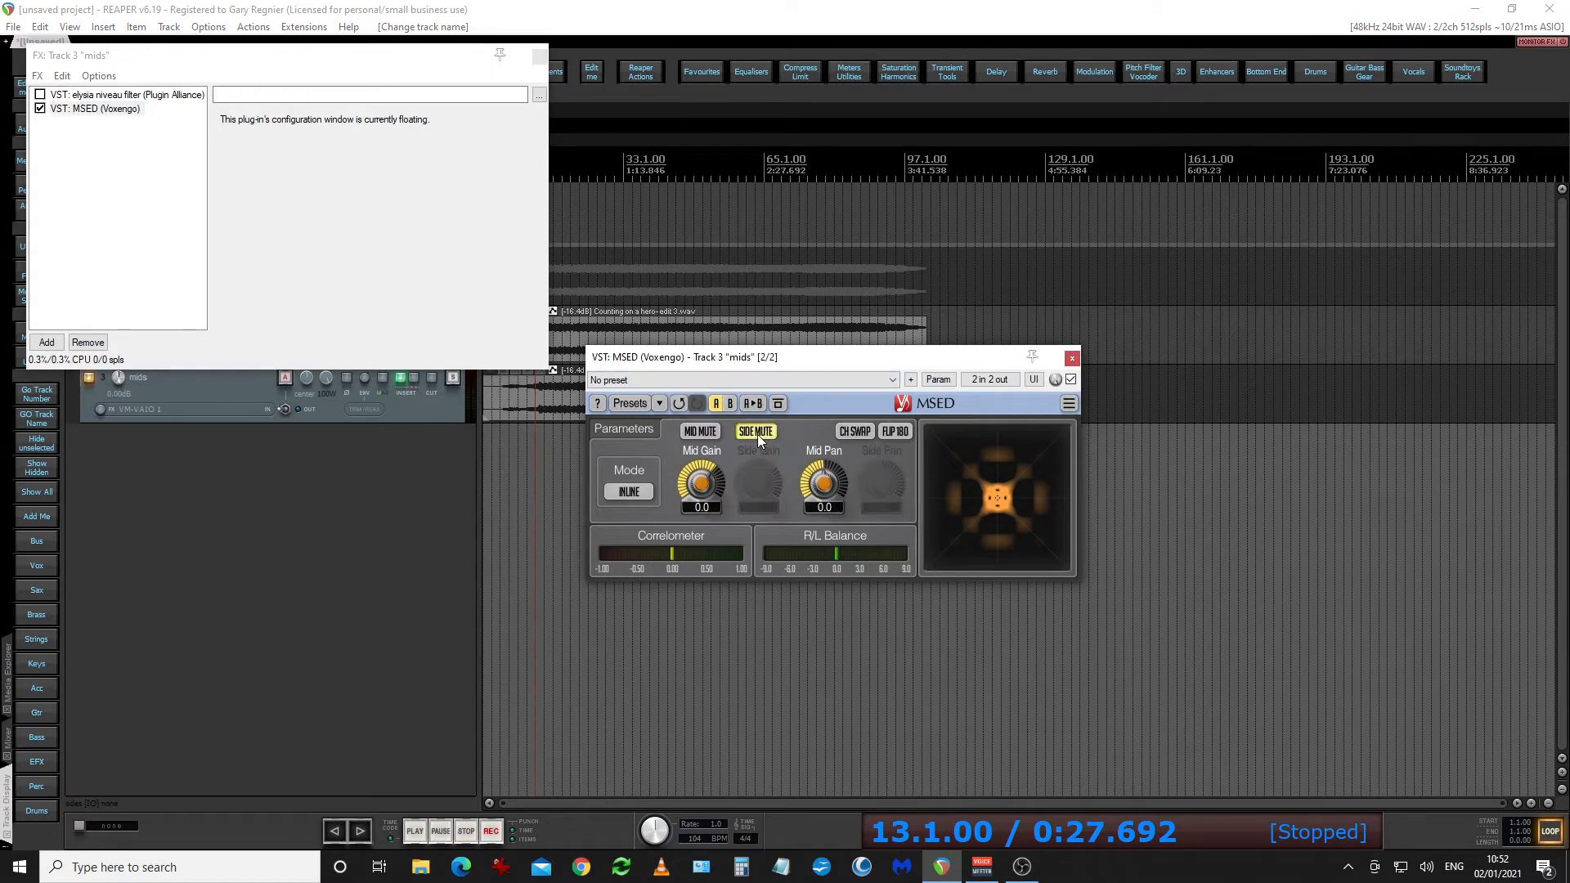
pyautogui.click(539, 56)
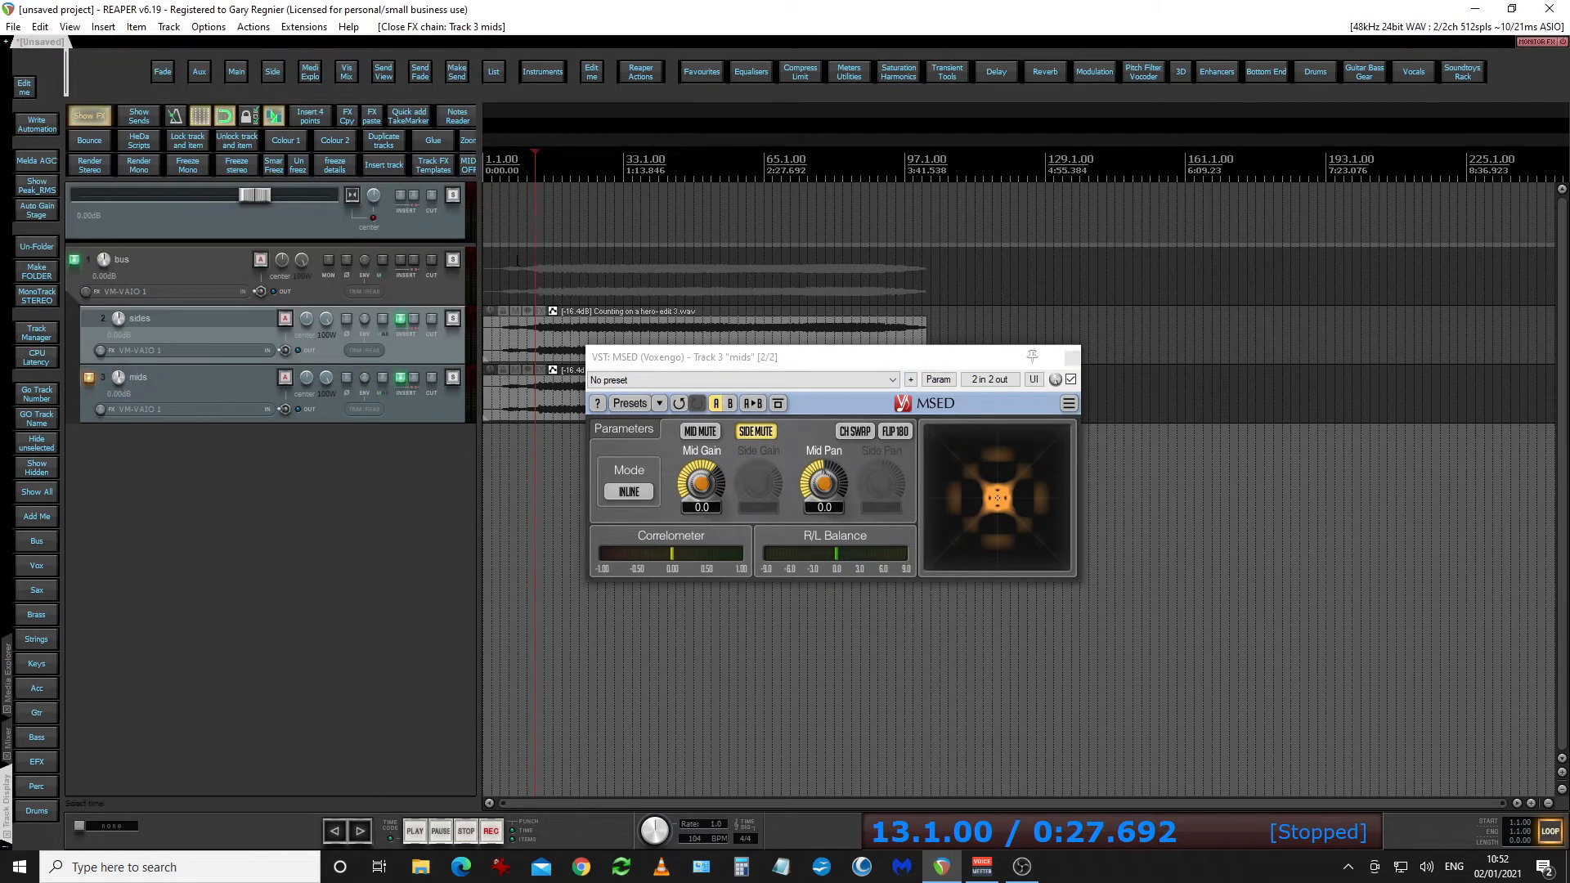
# - Enable Mid Mute in the sides track's MSED and close the open plugin windows
pyautogui.click(400, 318)
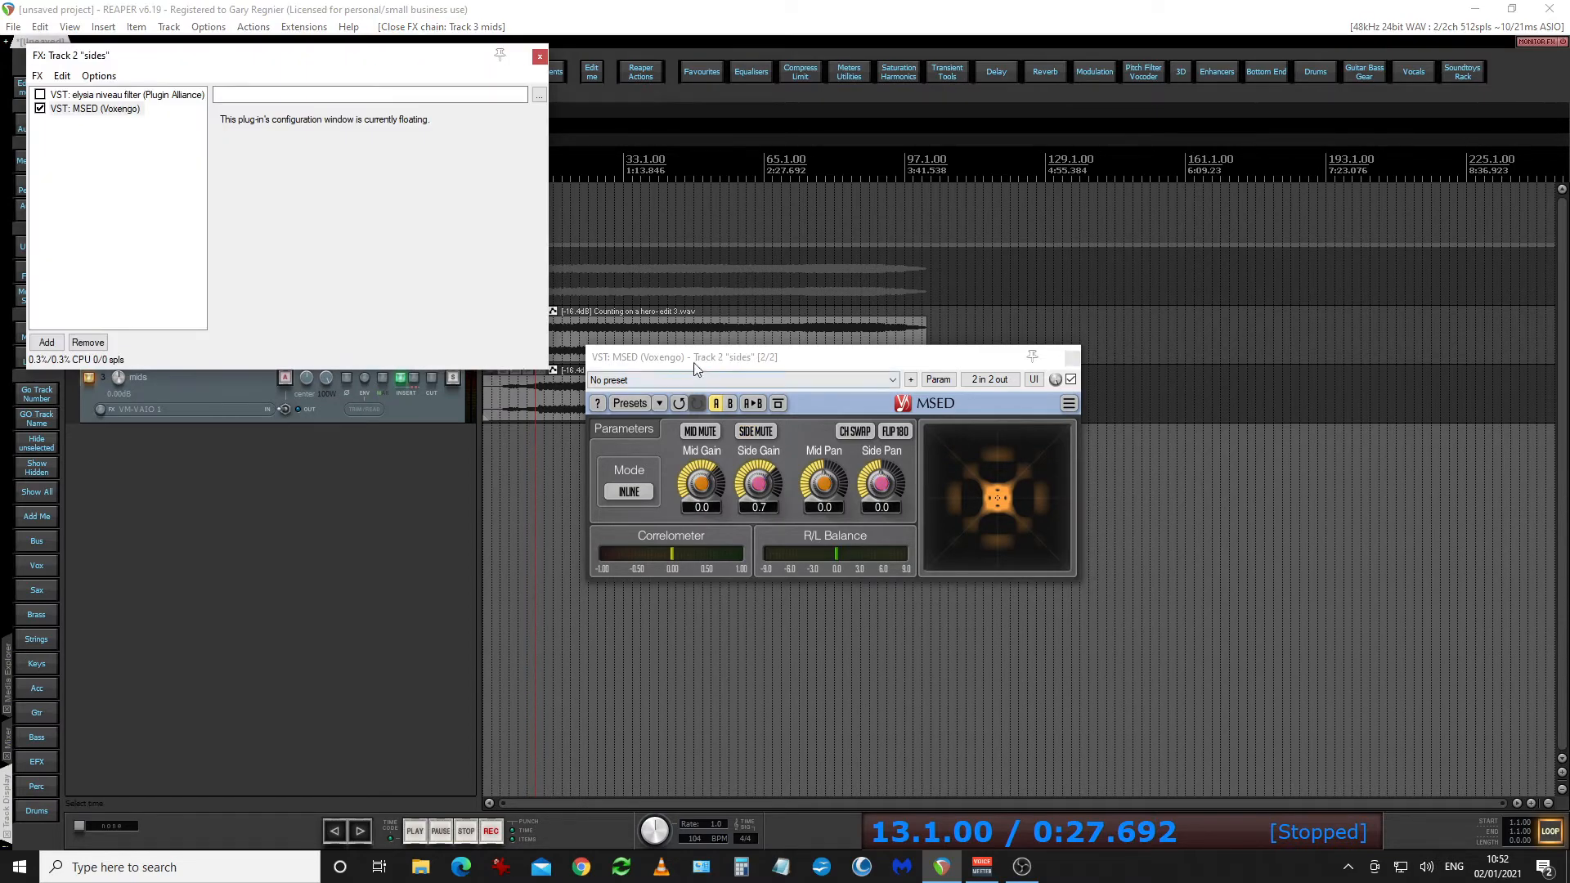
pyautogui.click(700, 432)
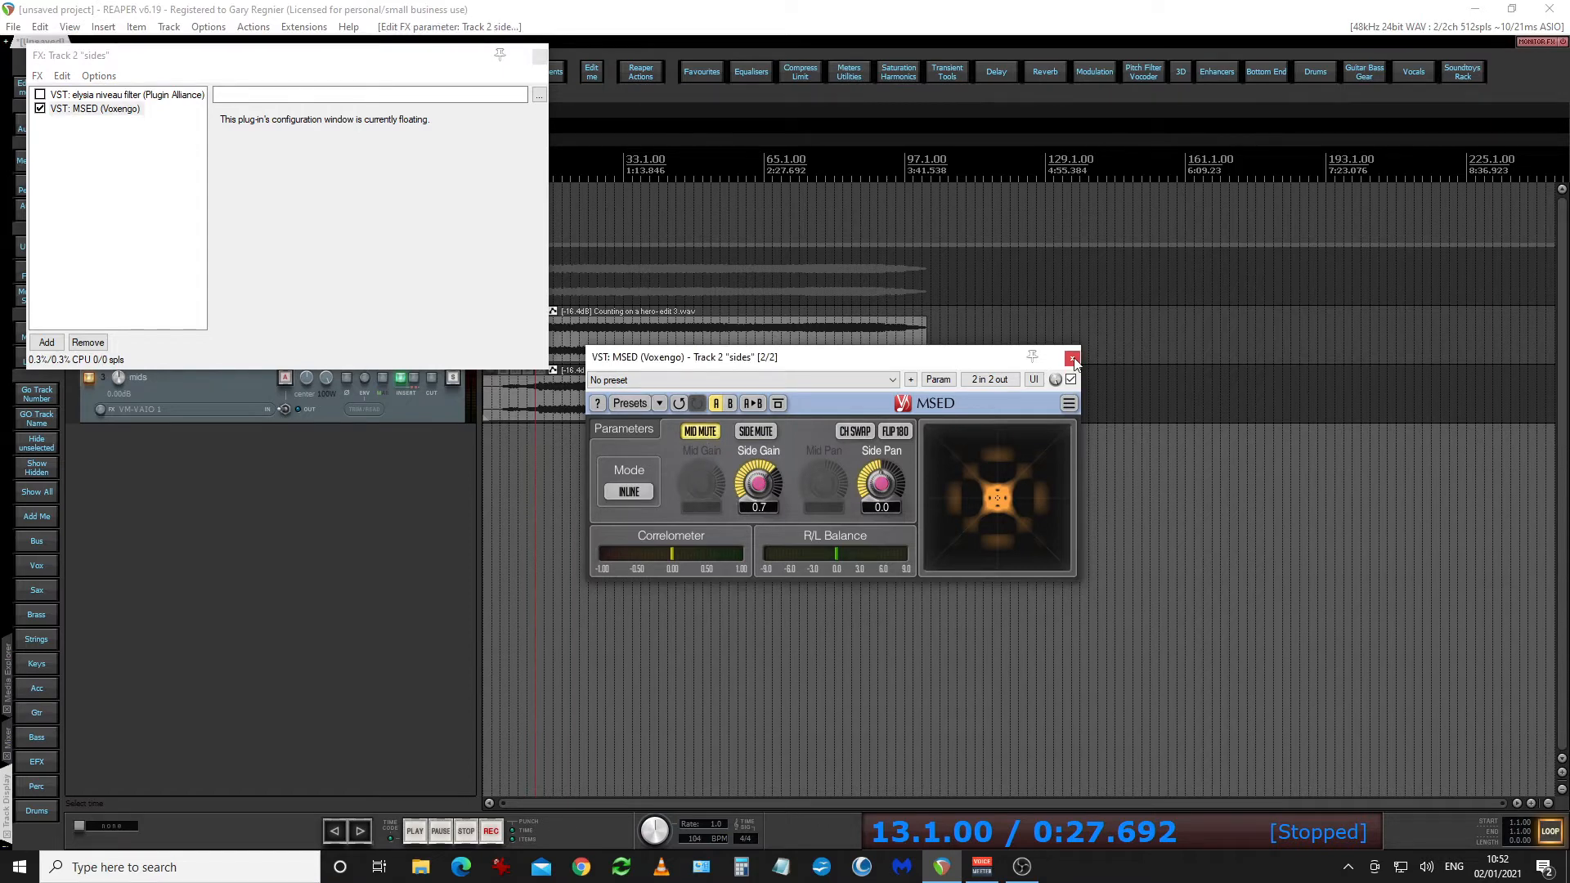
pyautogui.click(1072, 357)
pyautogui.click(705, 56)
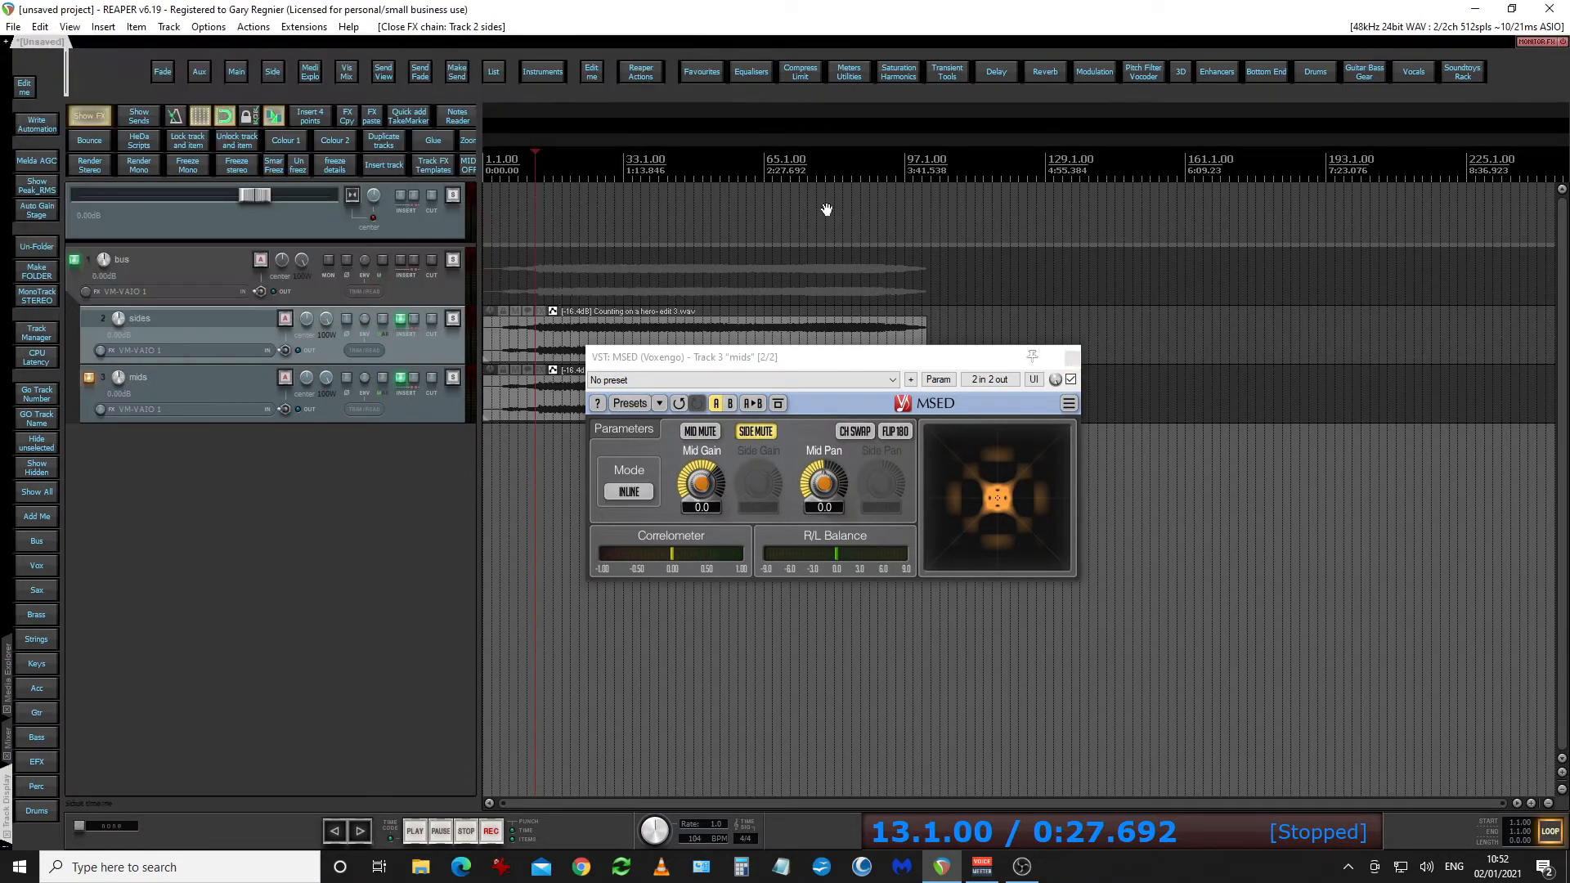
pyautogui.click(1072, 358)
# - Play the song and solo the mids track and the sides track in turn, leaving both unsoloed
pyautogui.press('space')
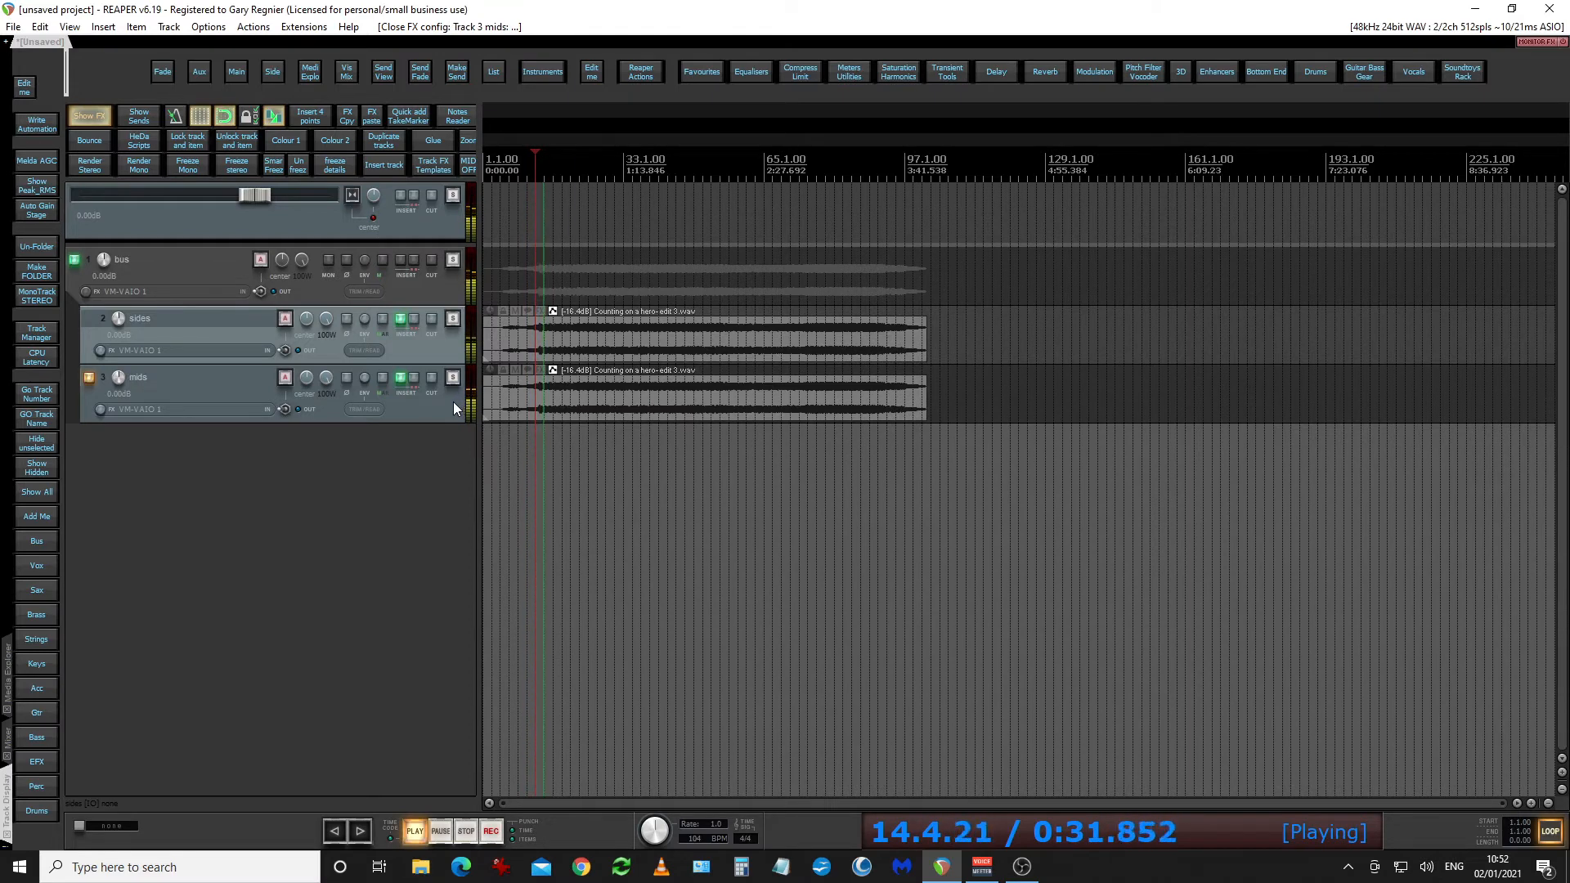
pyautogui.click(453, 379)
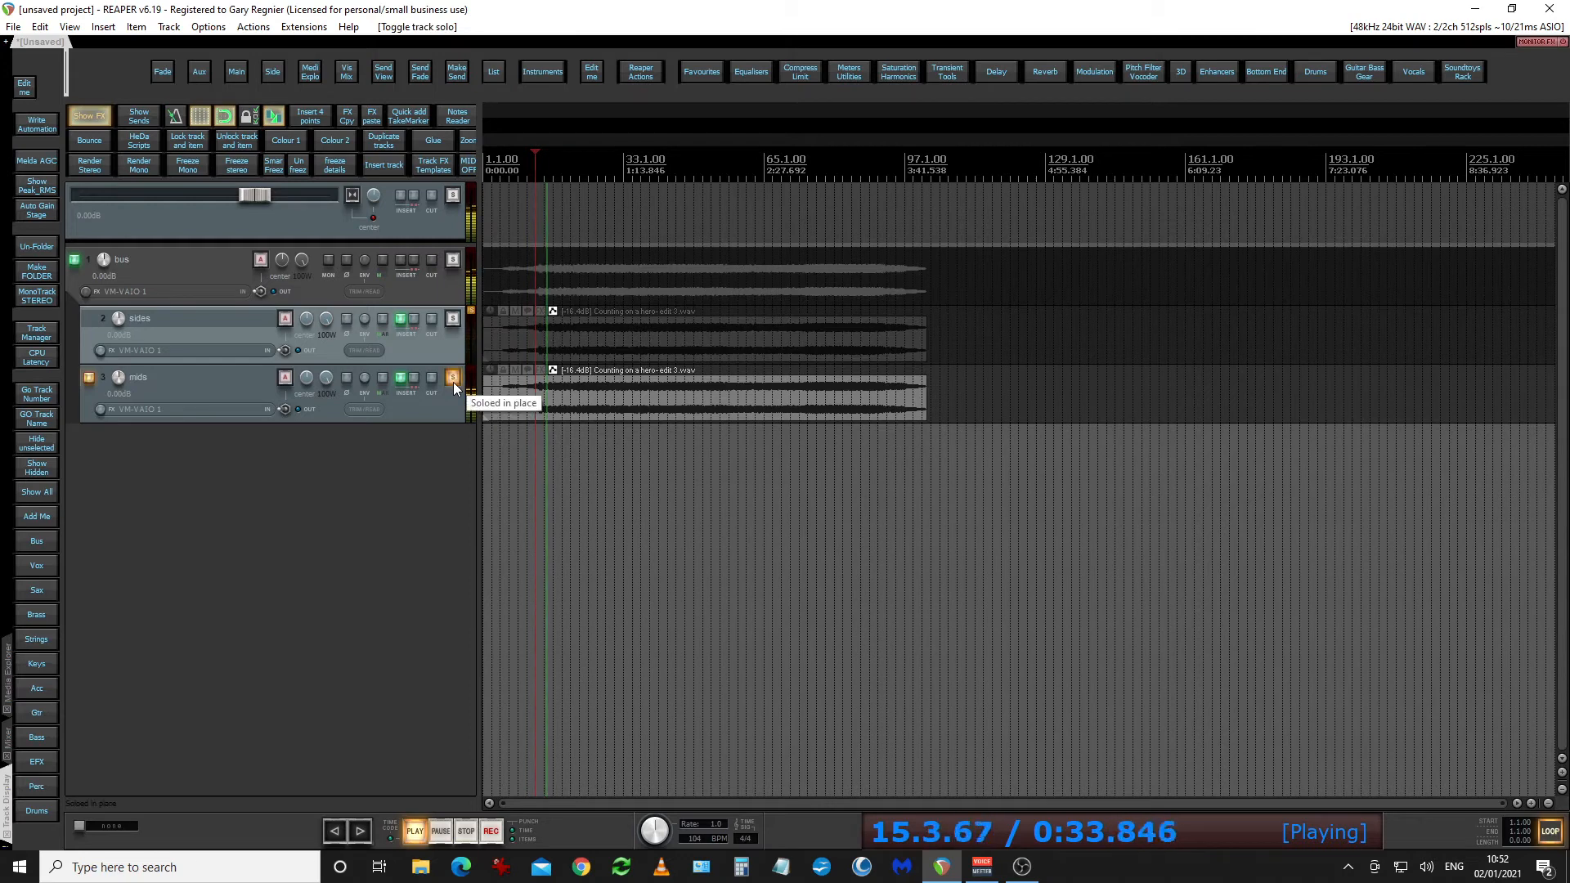
pyautogui.click(453, 378)
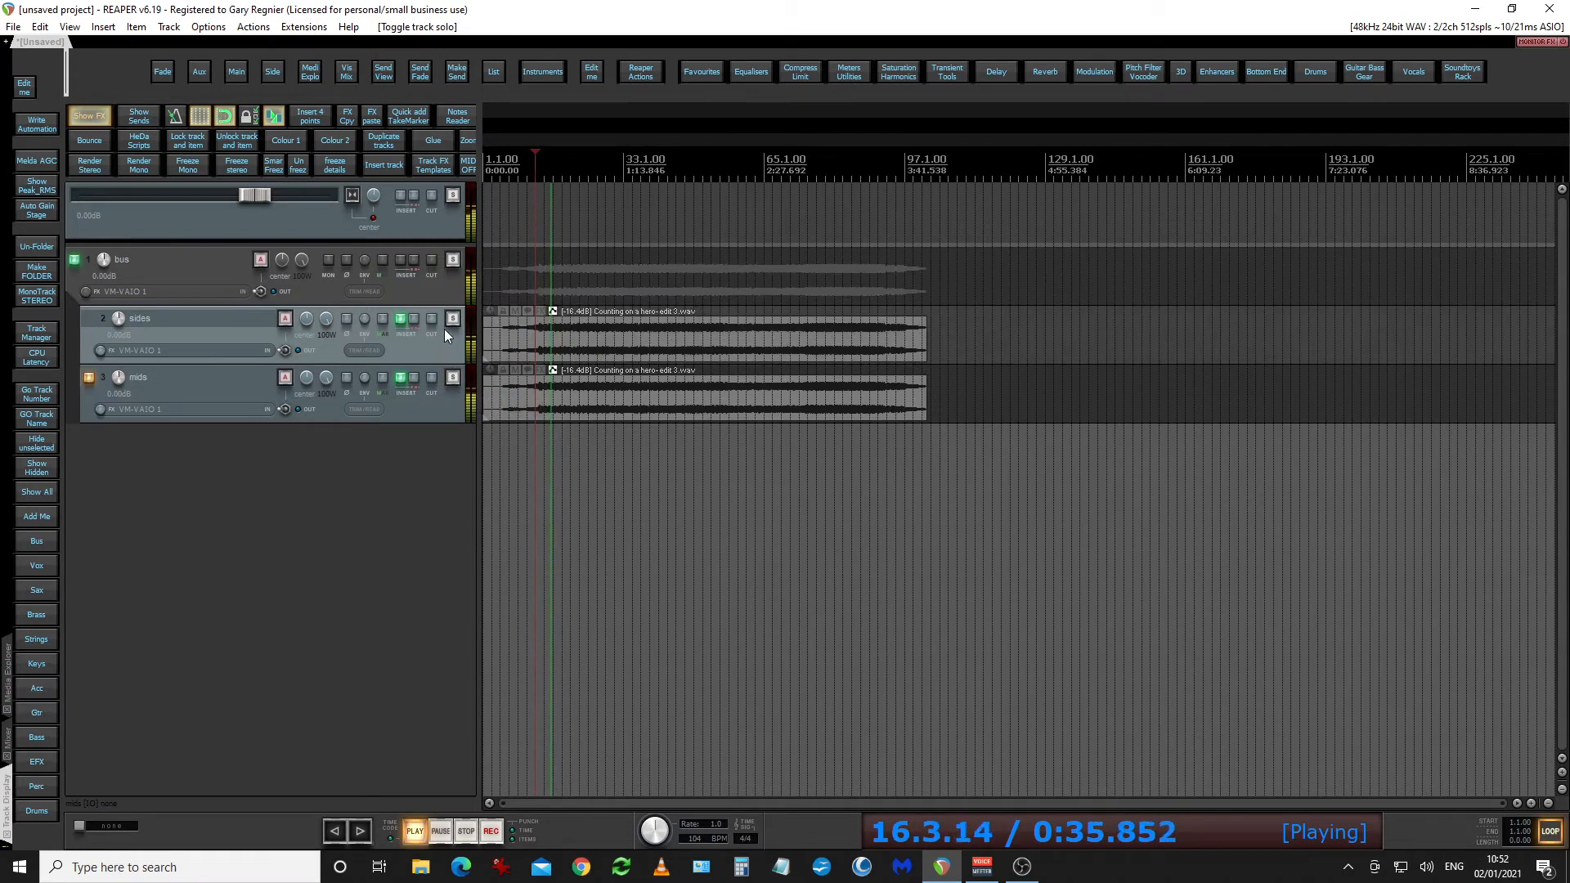
pyautogui.click(452, 320)
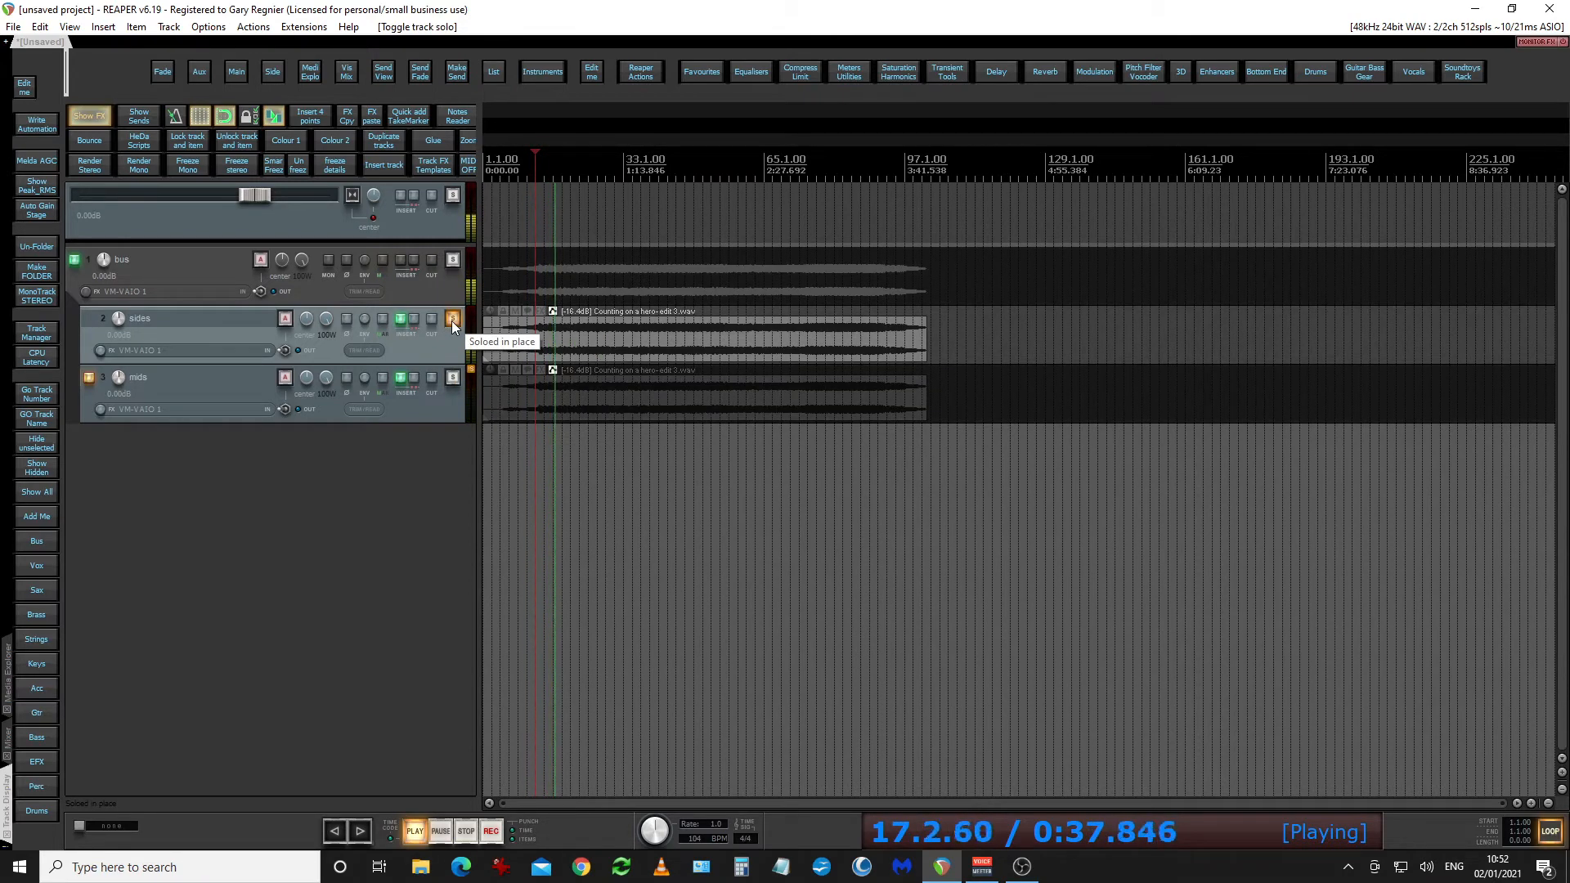
pyautogui.click(452, 321)
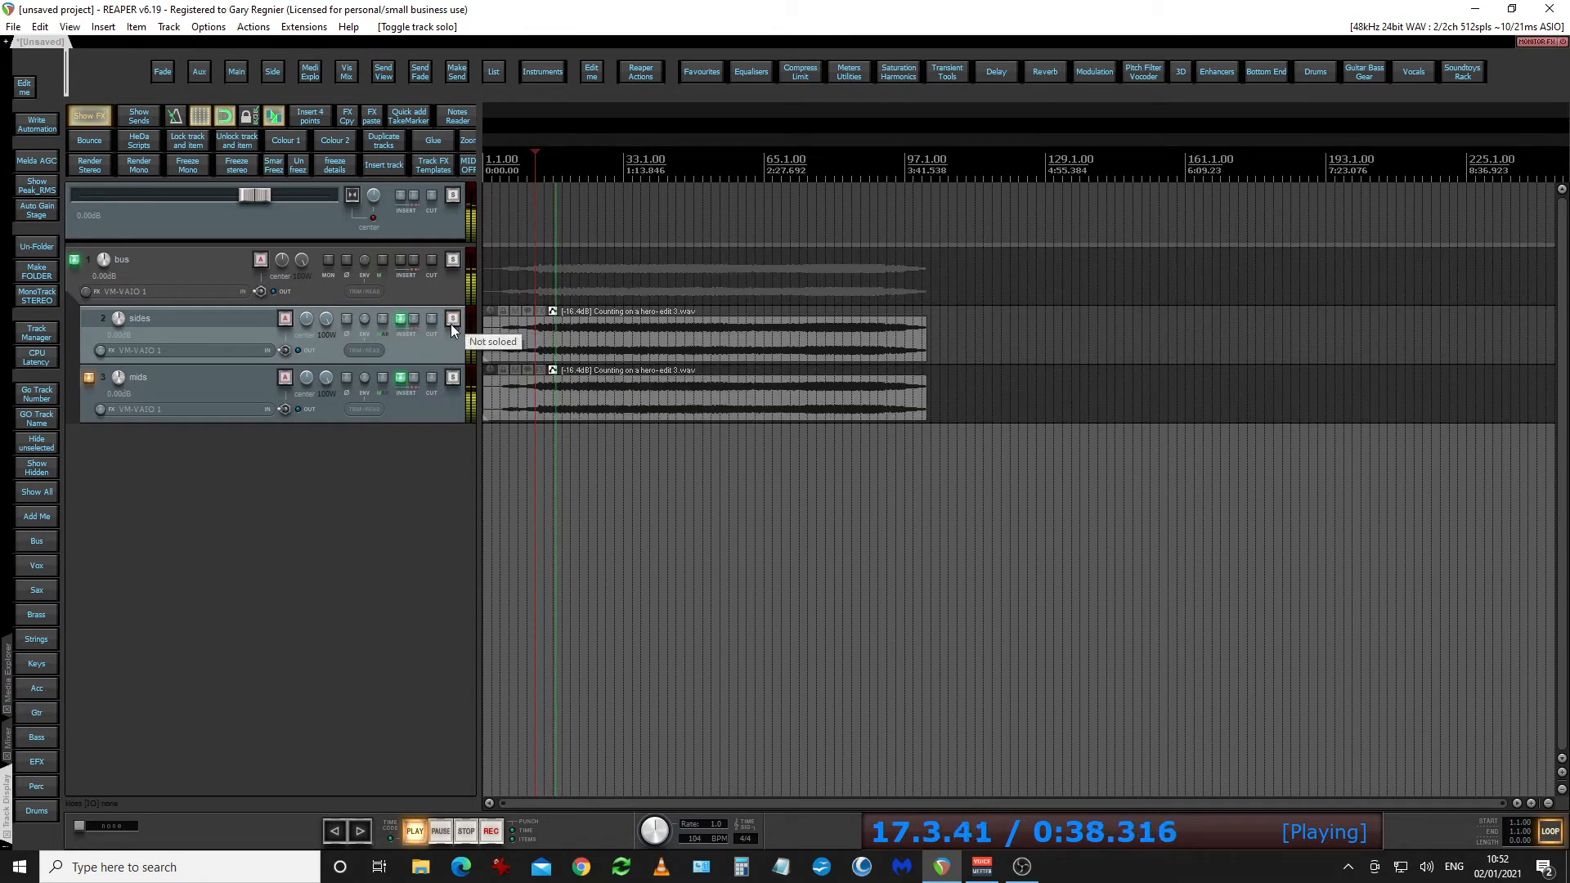
# - Compare the song with the mids track's FX bypassed and re-enabled, and stop playback
pyautogui.click(437, 399)
pyautogui.click(414, 379)
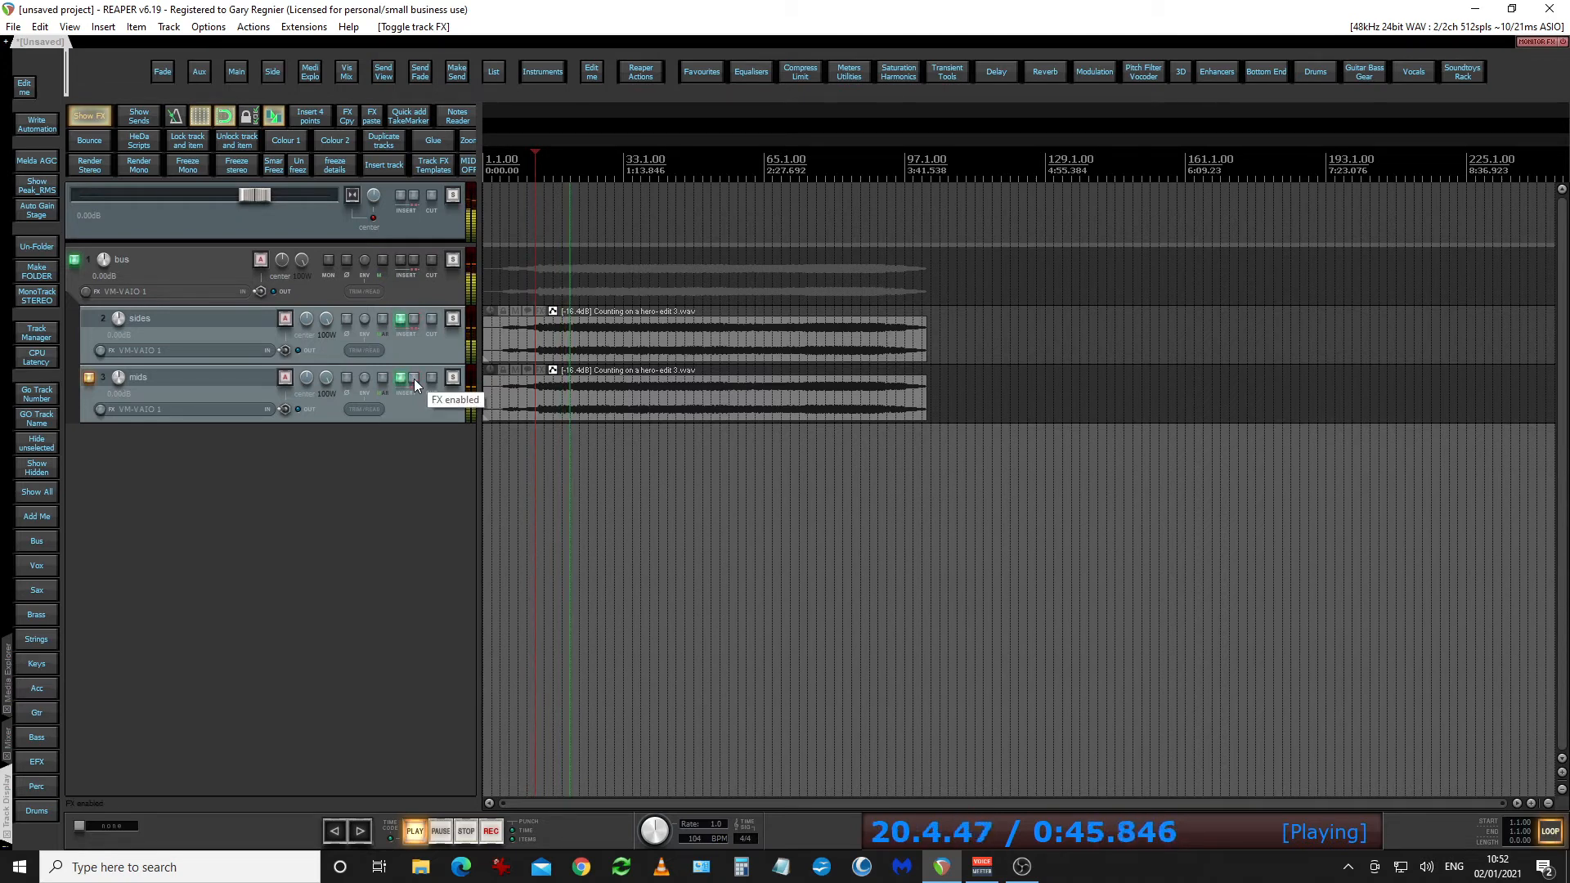
pyautogui.click(414, 380)
pyautogui.press('space')
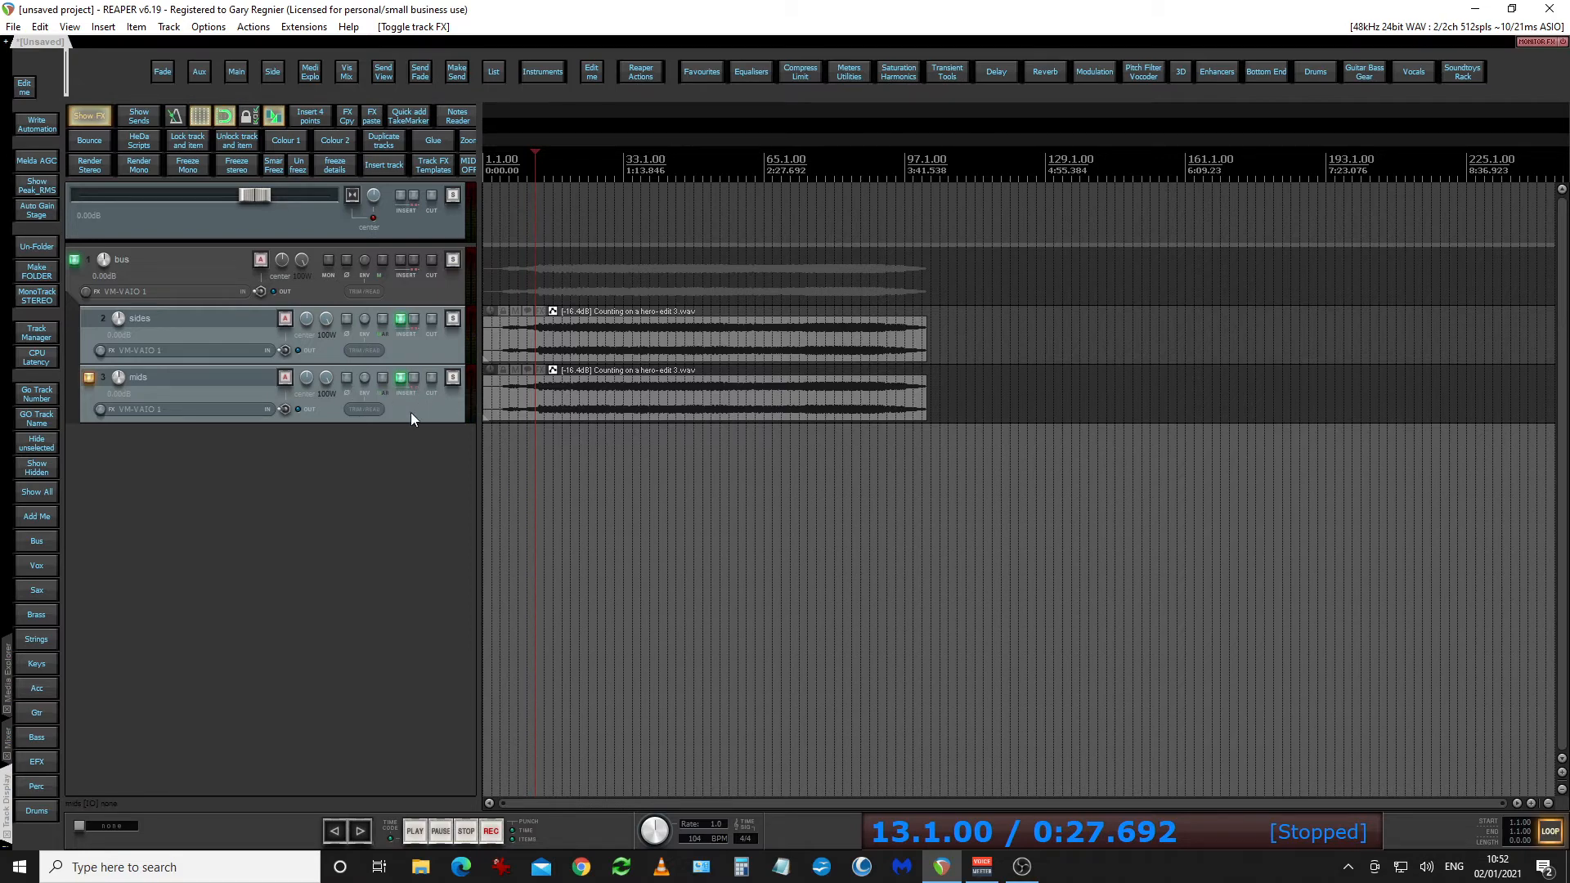
# - Add the Lindell TE-100 equaliser from the EQ favourites to the mids track
pyautogui.click(419, 400)
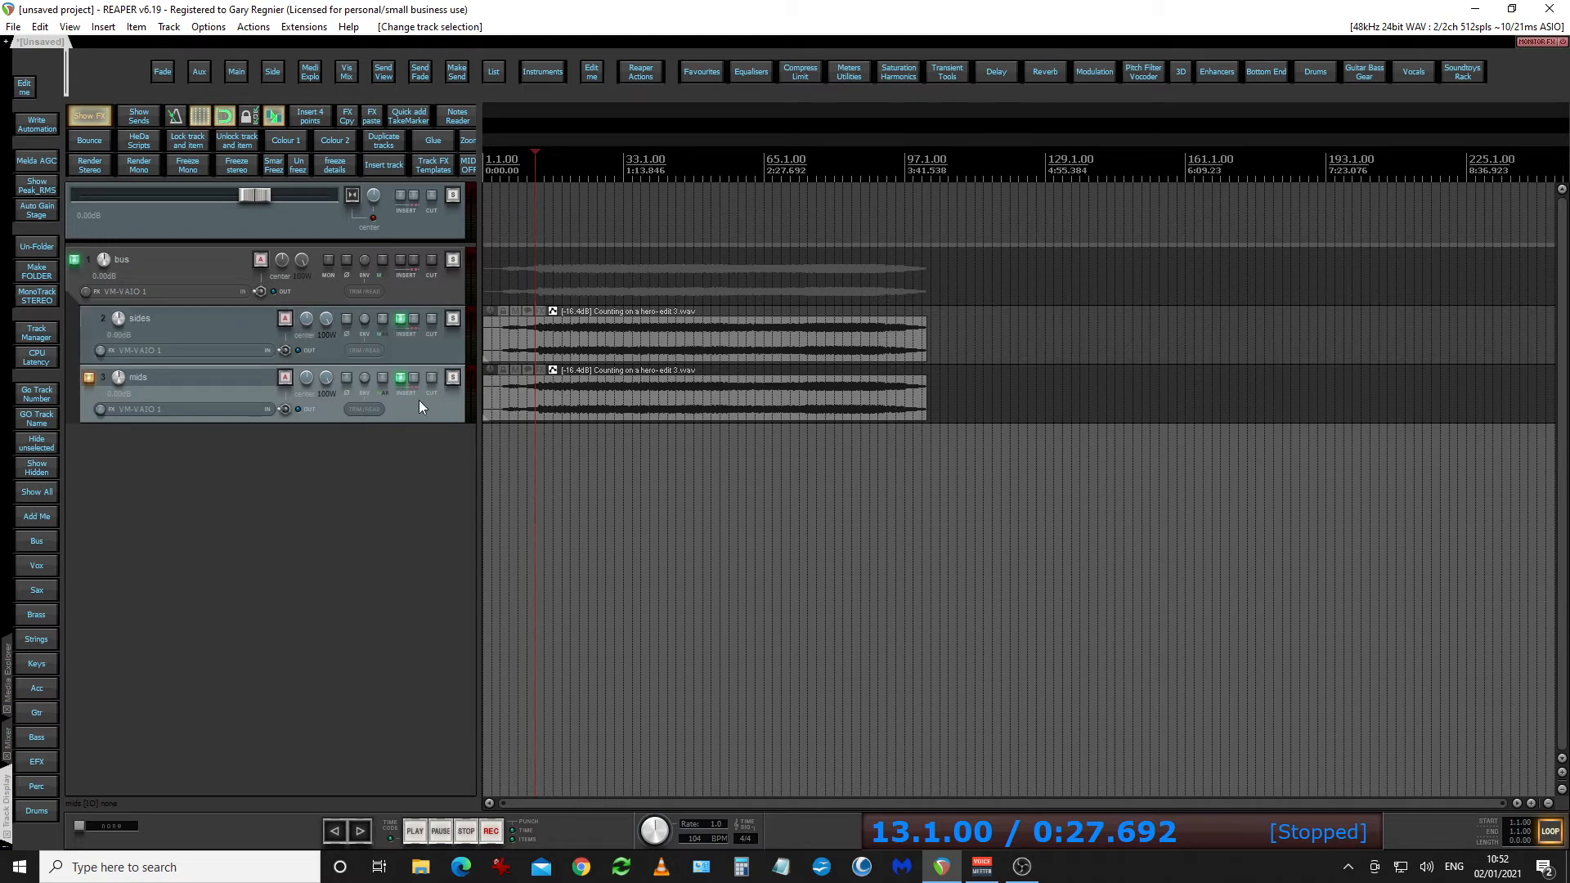
pyautogui.click(430, 347)
pyautogui.click(429, 395)
pyautogui.click(744, 70)
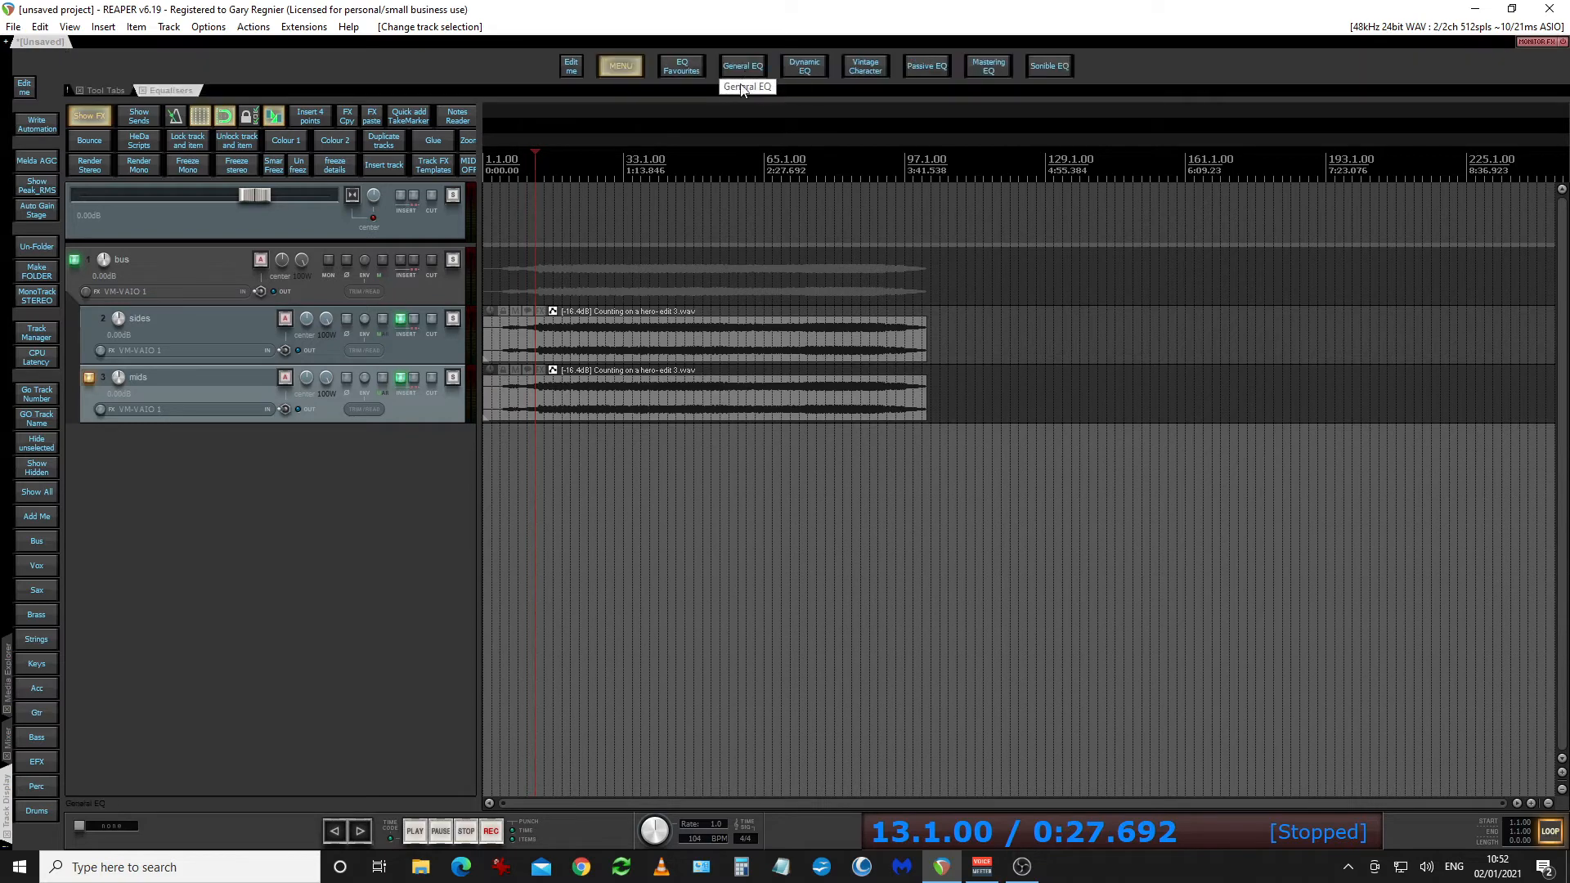
pyautogui.click(683, 66)
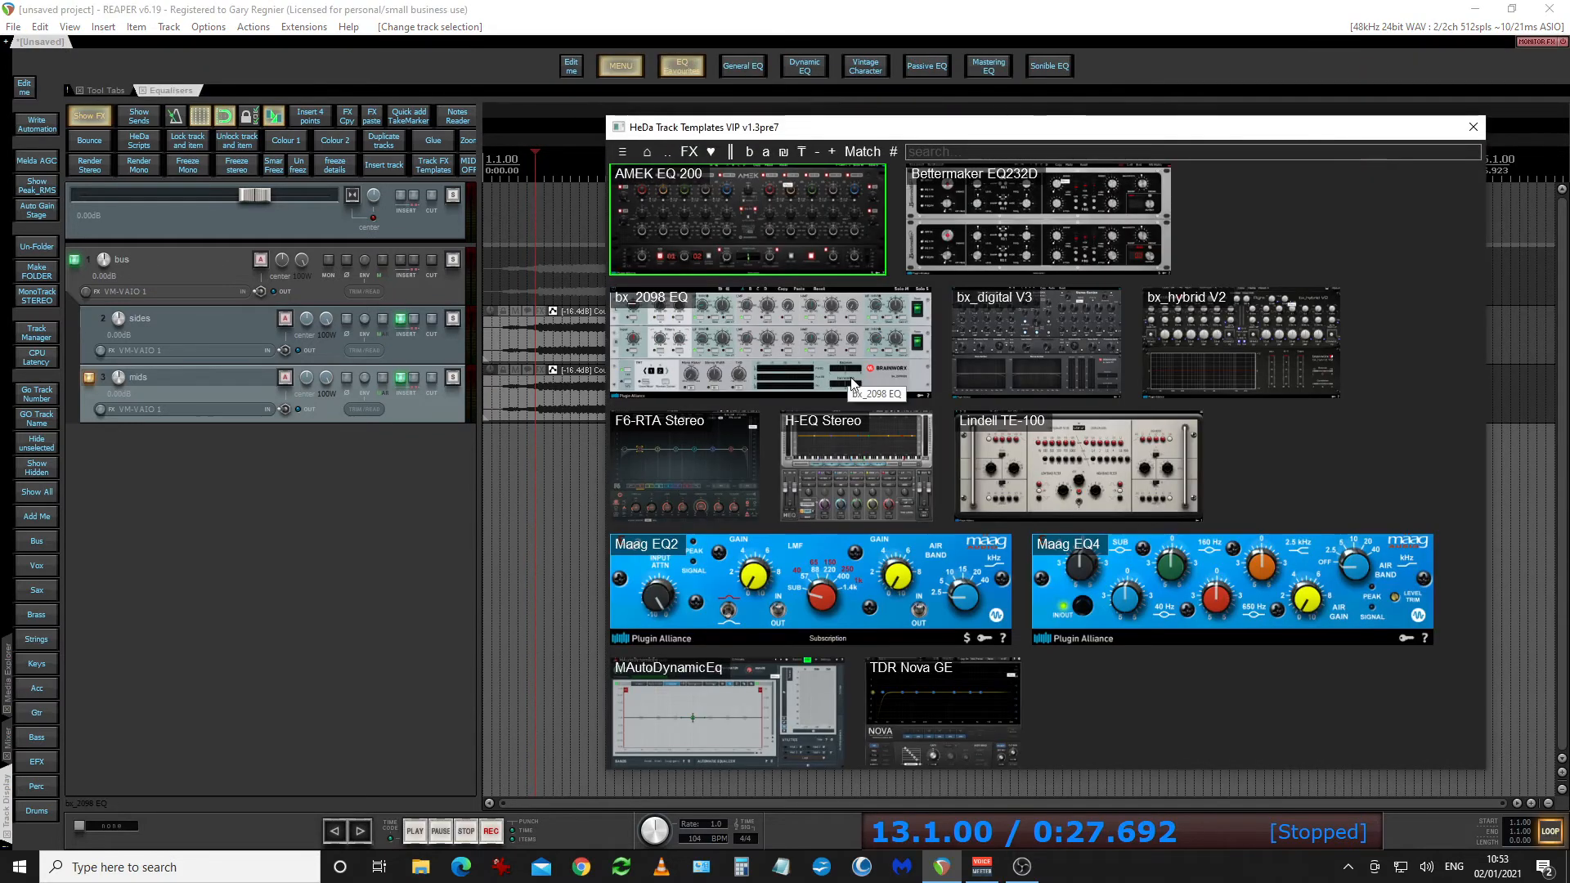
pyautogui.click(1055, 449)
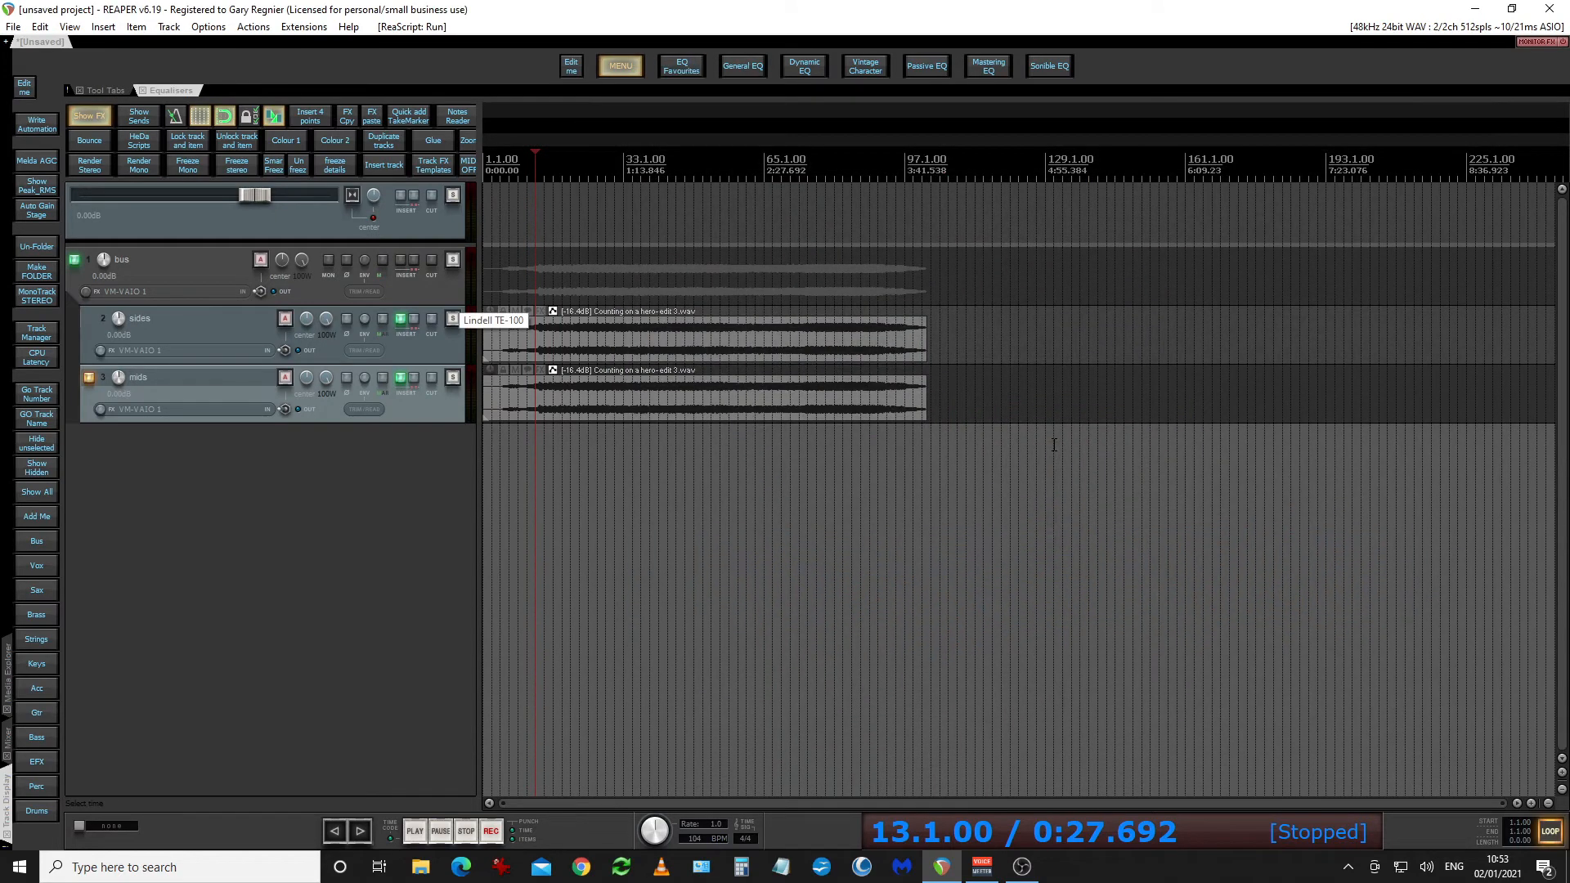
# - Solo the mids track, enable the Lindell TE-100 in its FX chain, and start playback
pyautogui.click(452, 377)
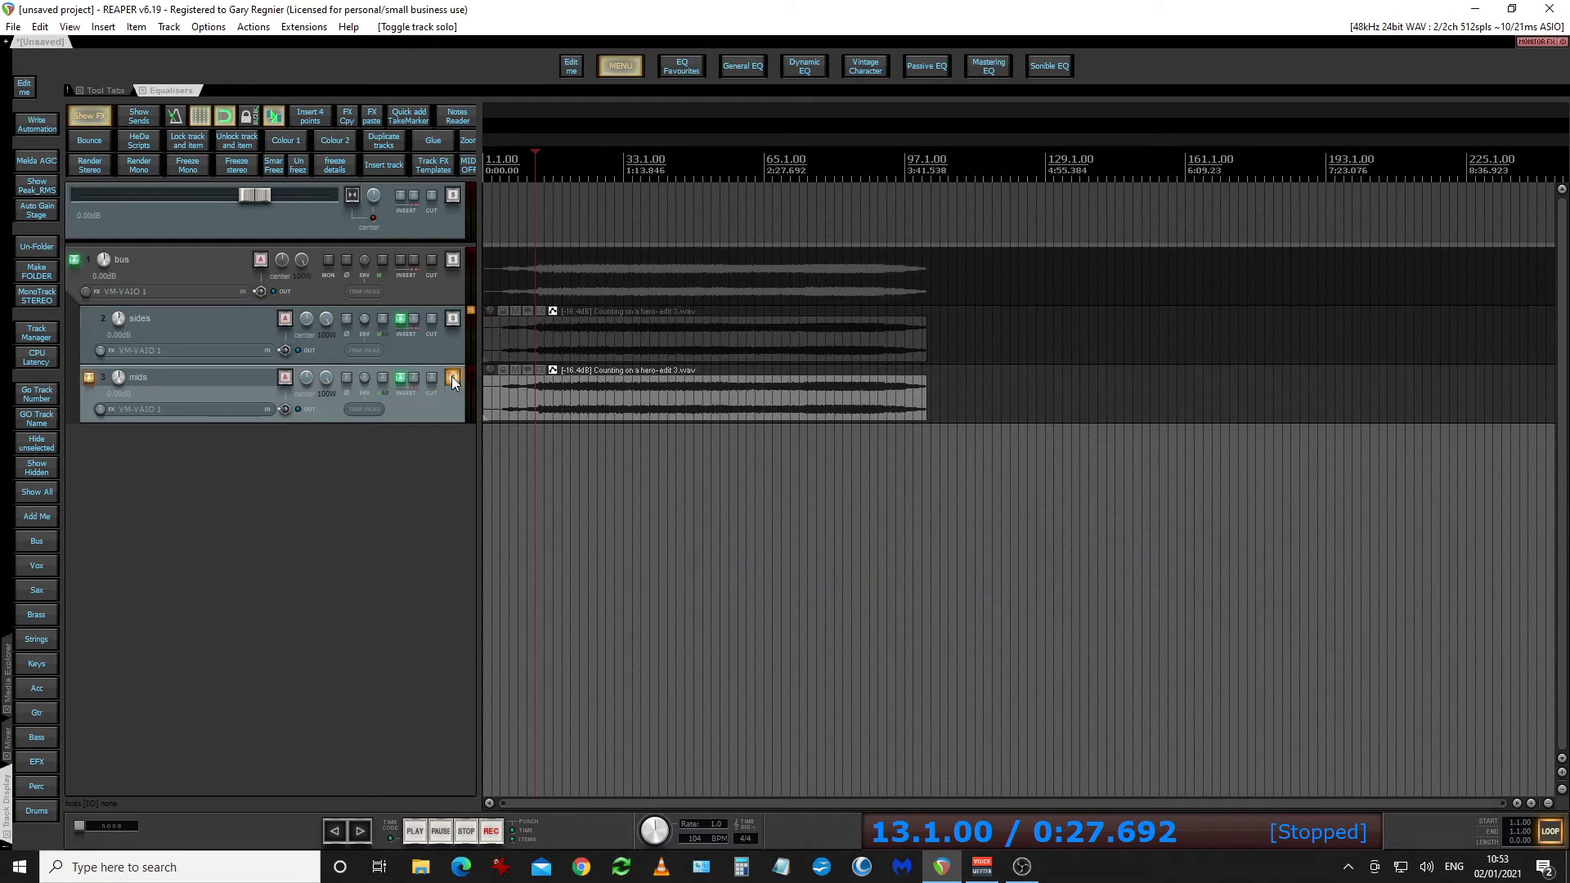
pyautogui.click(401, 377)
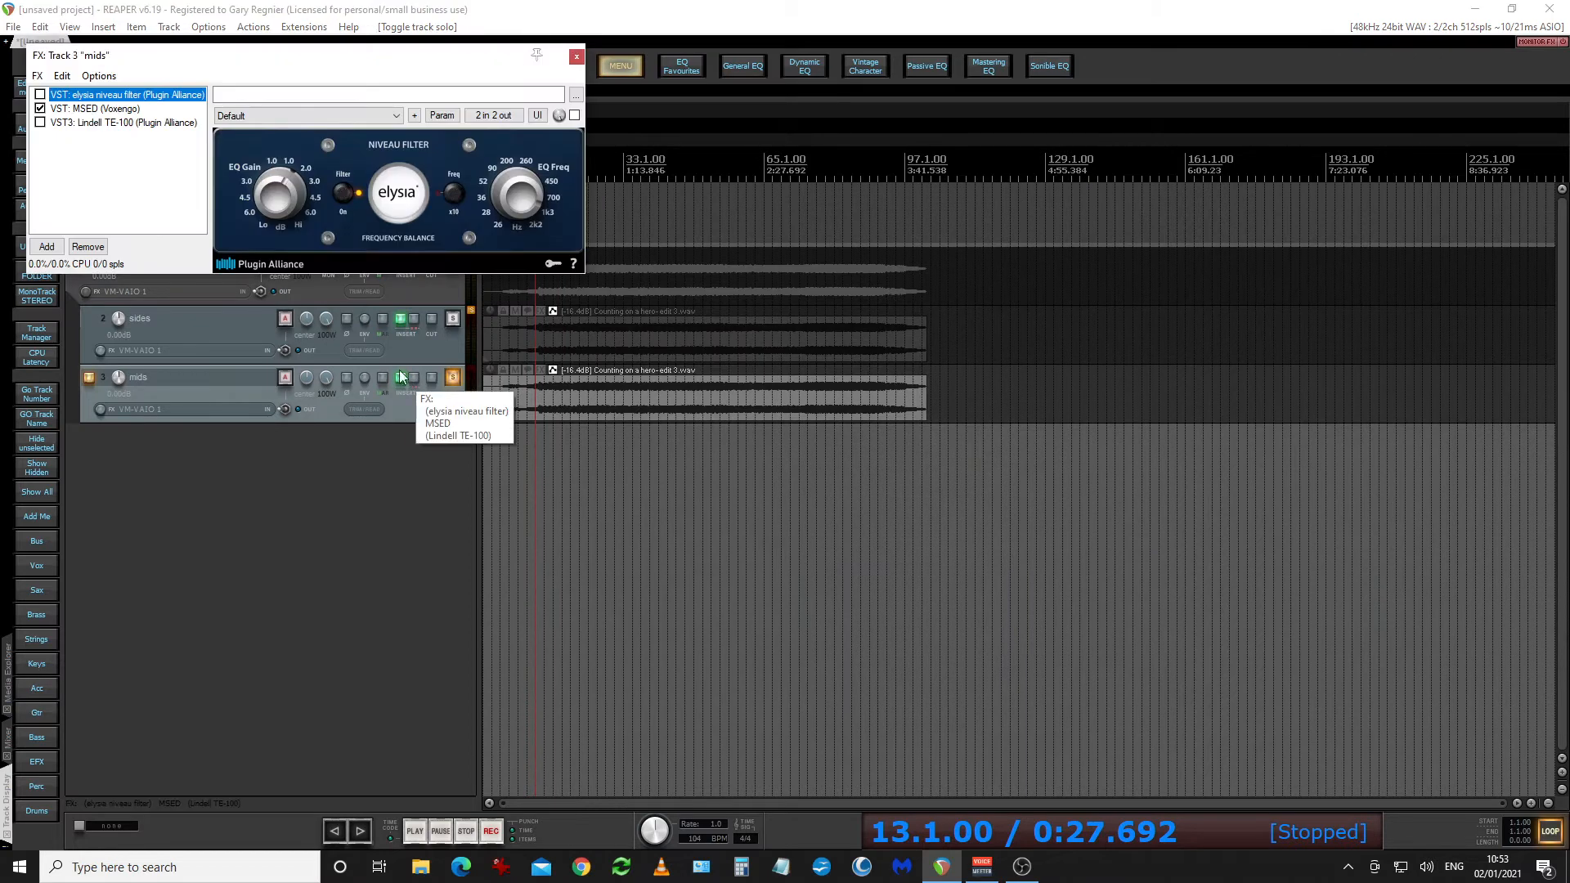
pyautogui.click(87, 124)
pyautogui.click(40, 122)
pyautogui.press('space')
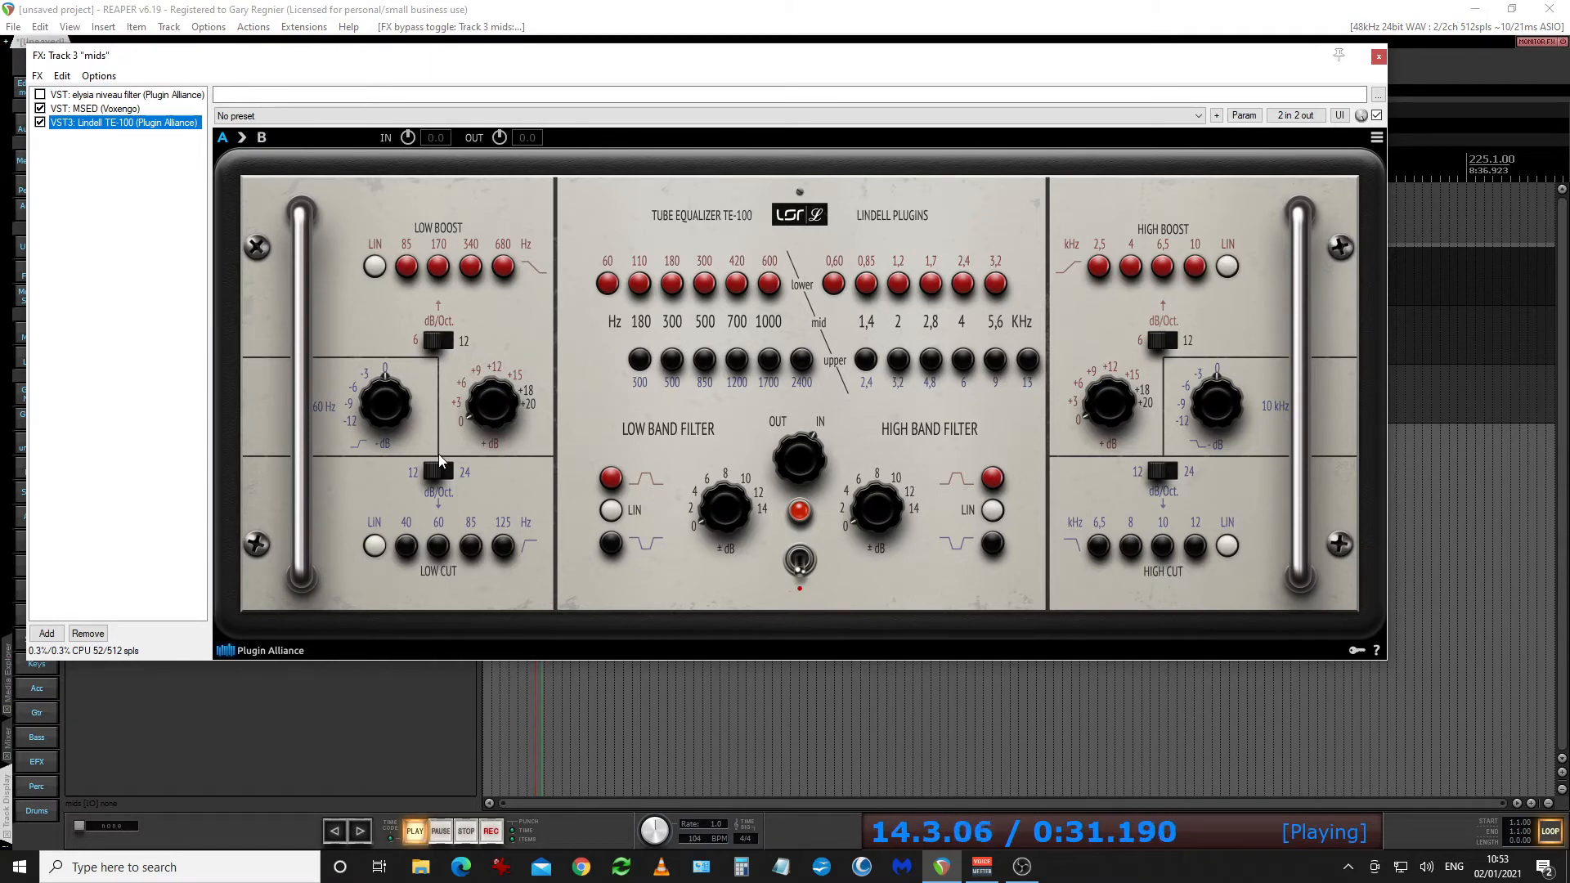
# - Set the TE-100's low cut to 85 Hz, raise its low boost to about 3 dB, and bypass the plugin to compare
pyautogui.click(472, 547)
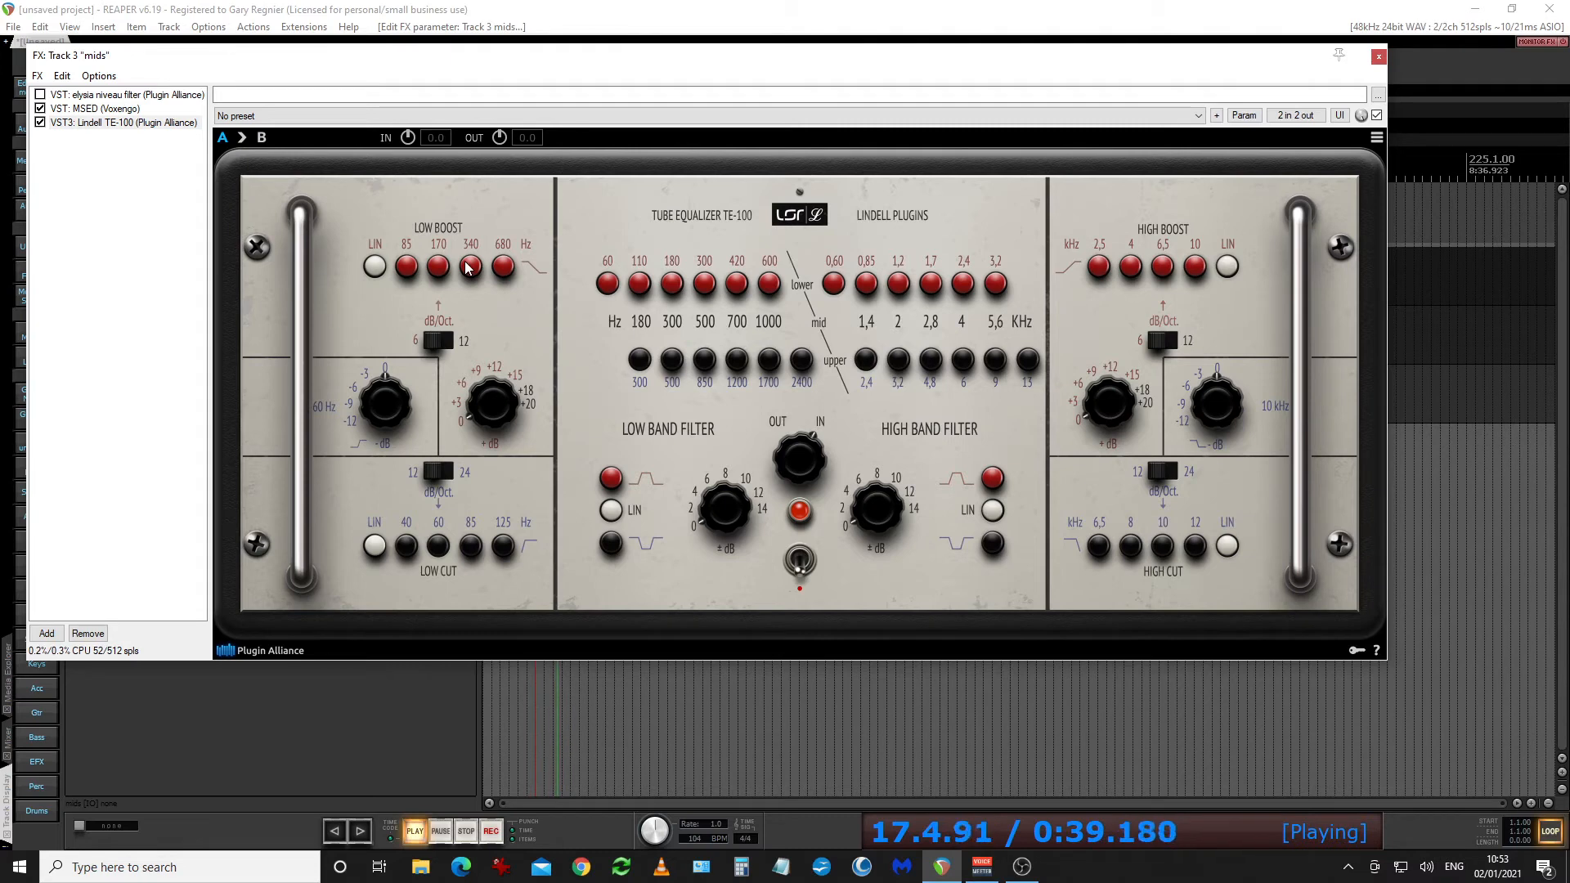
pyautogui.scroll(3, 498, 407)
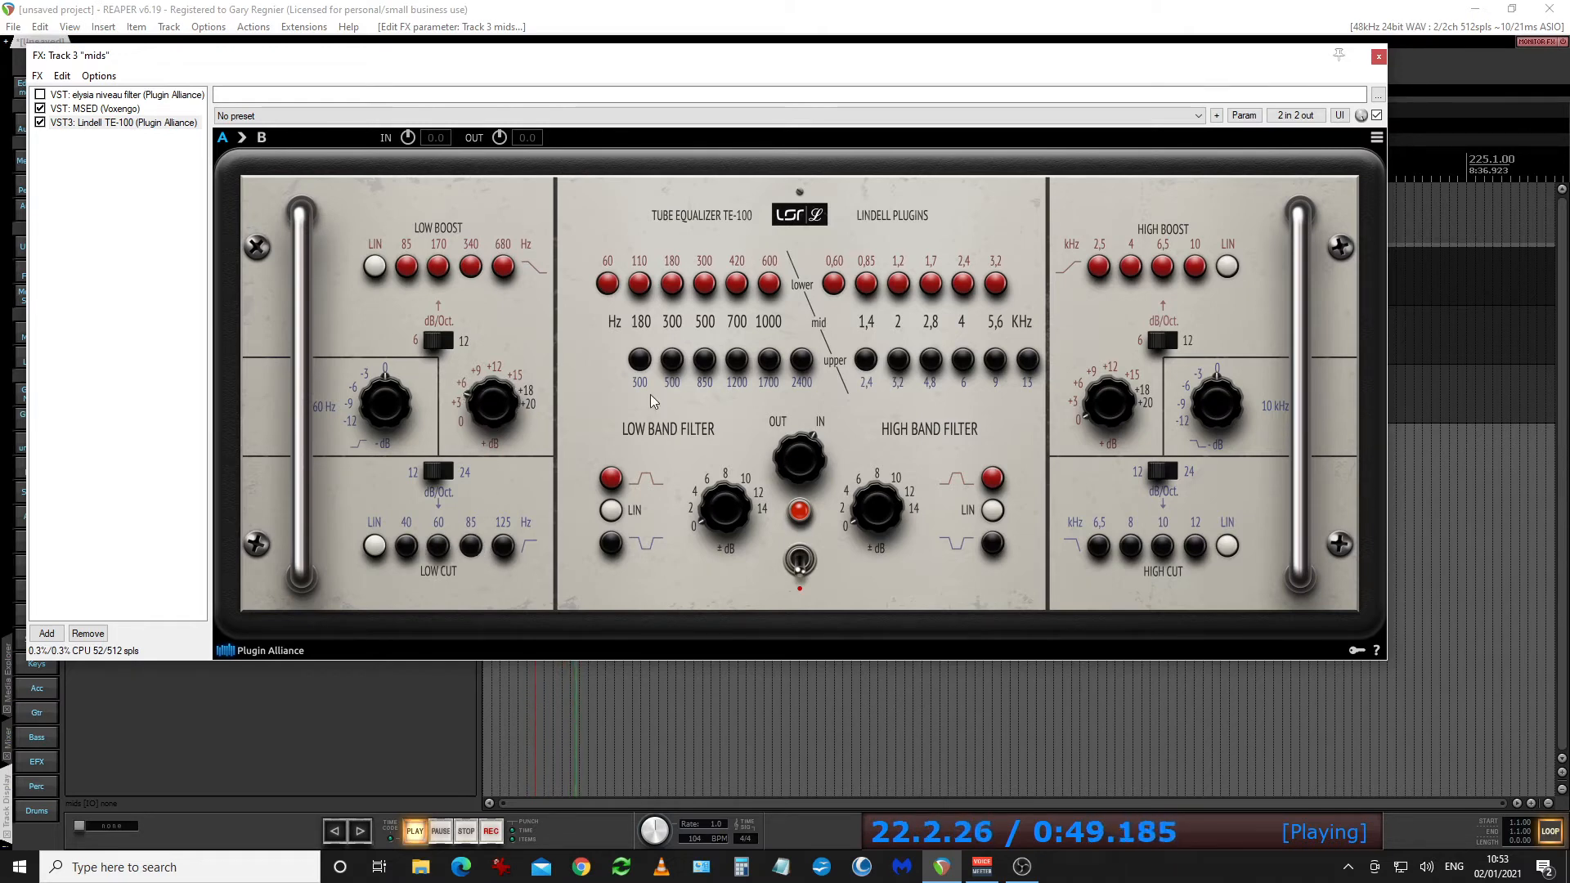
pyautogui.click(1377, 117)
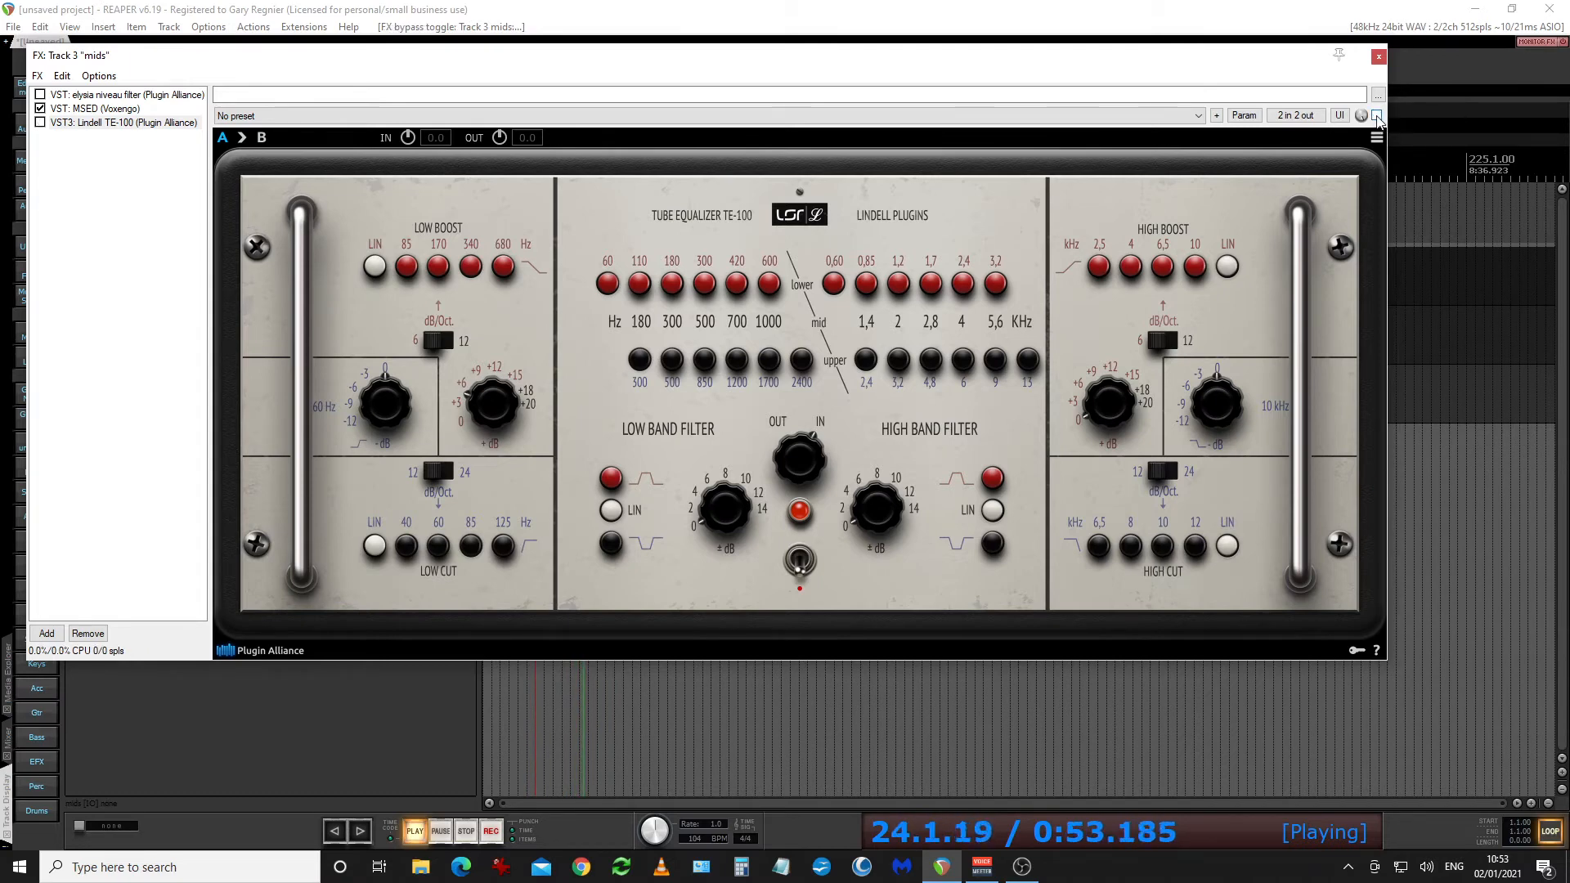
# - Re-enable the TE-100 on the mids track and turn its 60 Hz attenuation to about -3 dB
pyautogui.click(1377, 117)
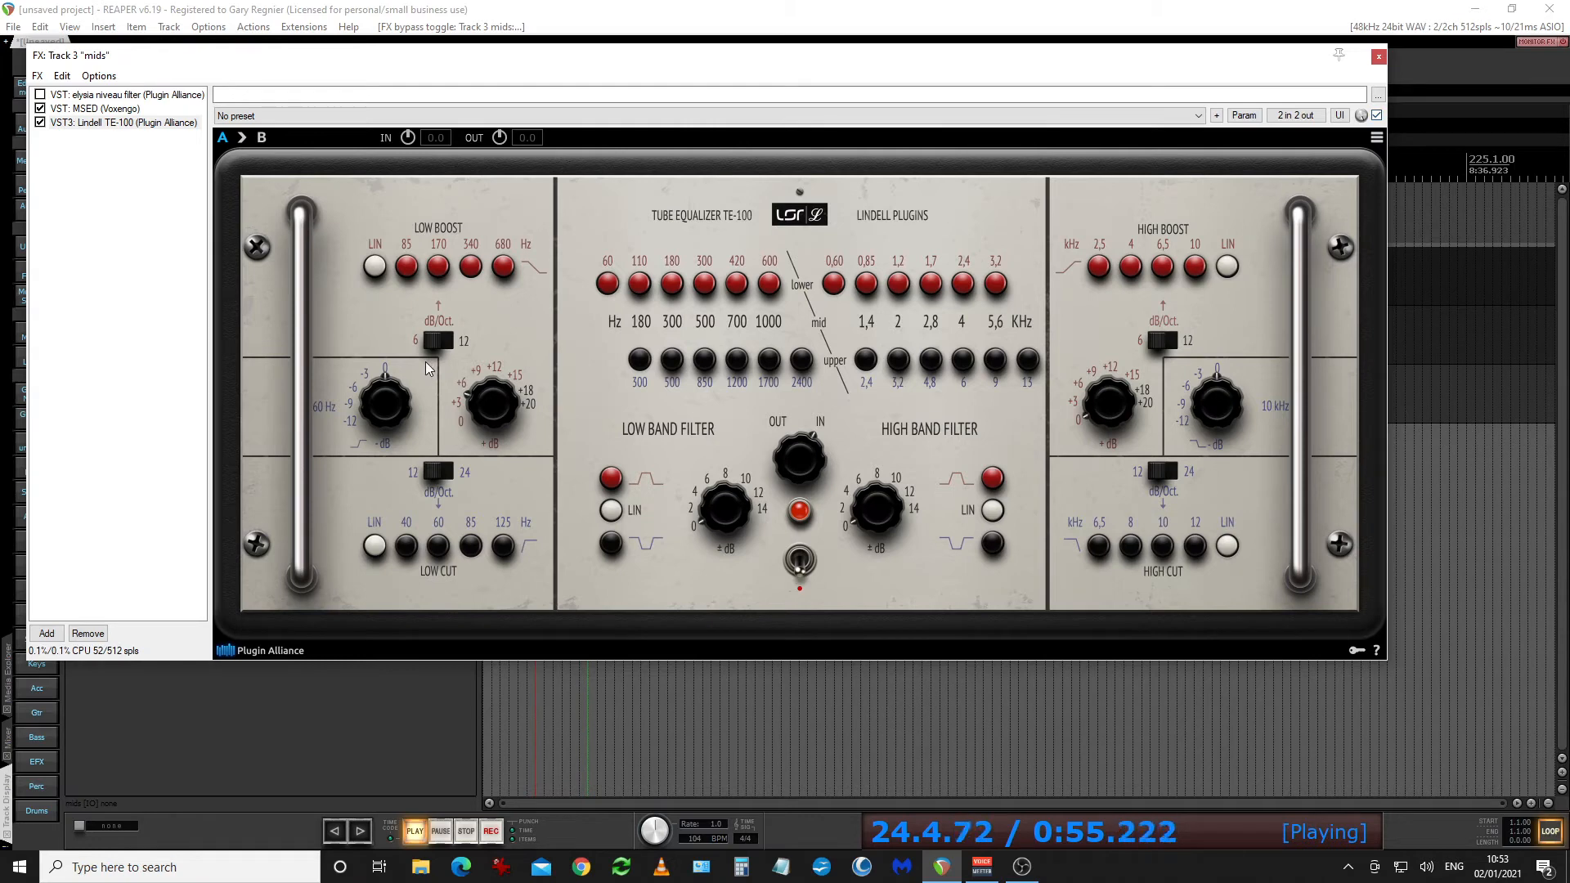
pyautogui.click(379, 409)
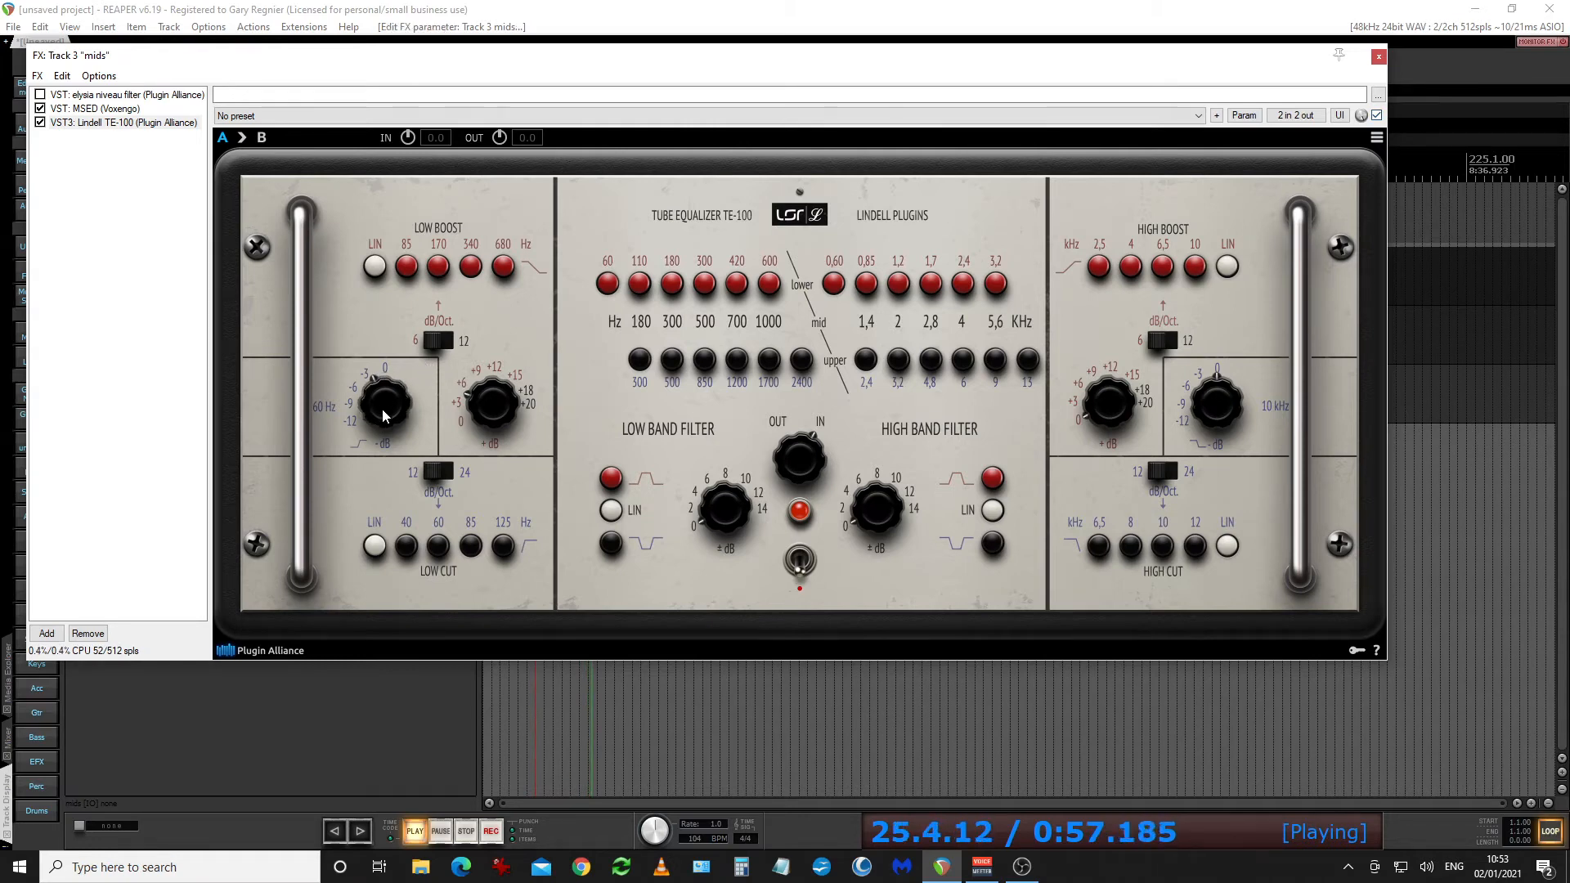
pyautogui.scroll(1, 488, 404)
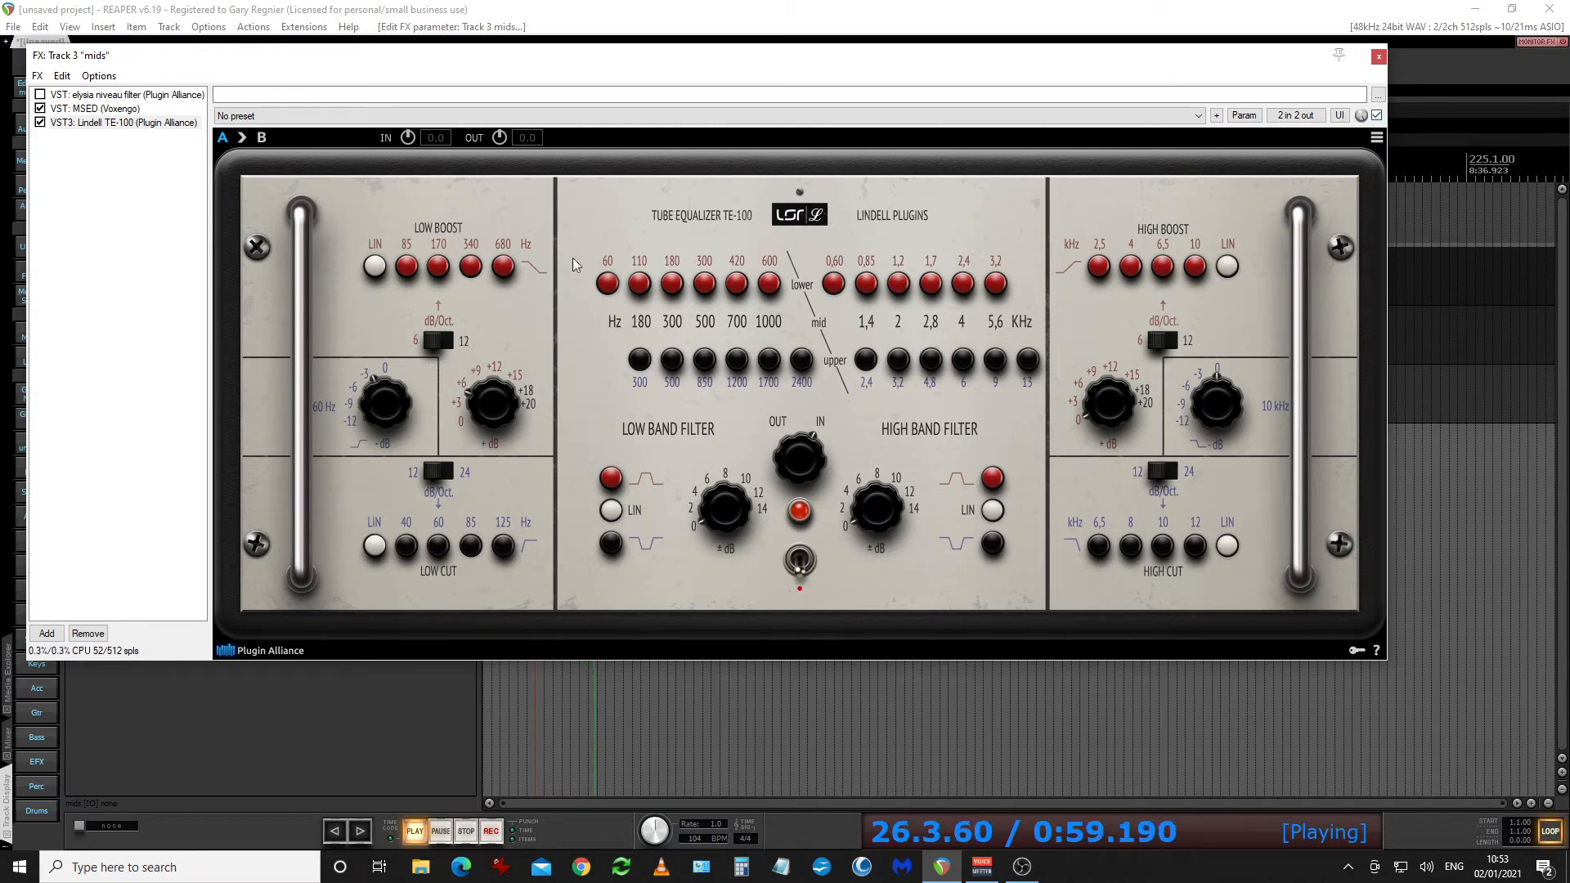
# - Compare the mids with the TE-100 bypassed and re-enabled, raise its low boost slightly, and close the FX window
pyautogui.click(1377, 116)
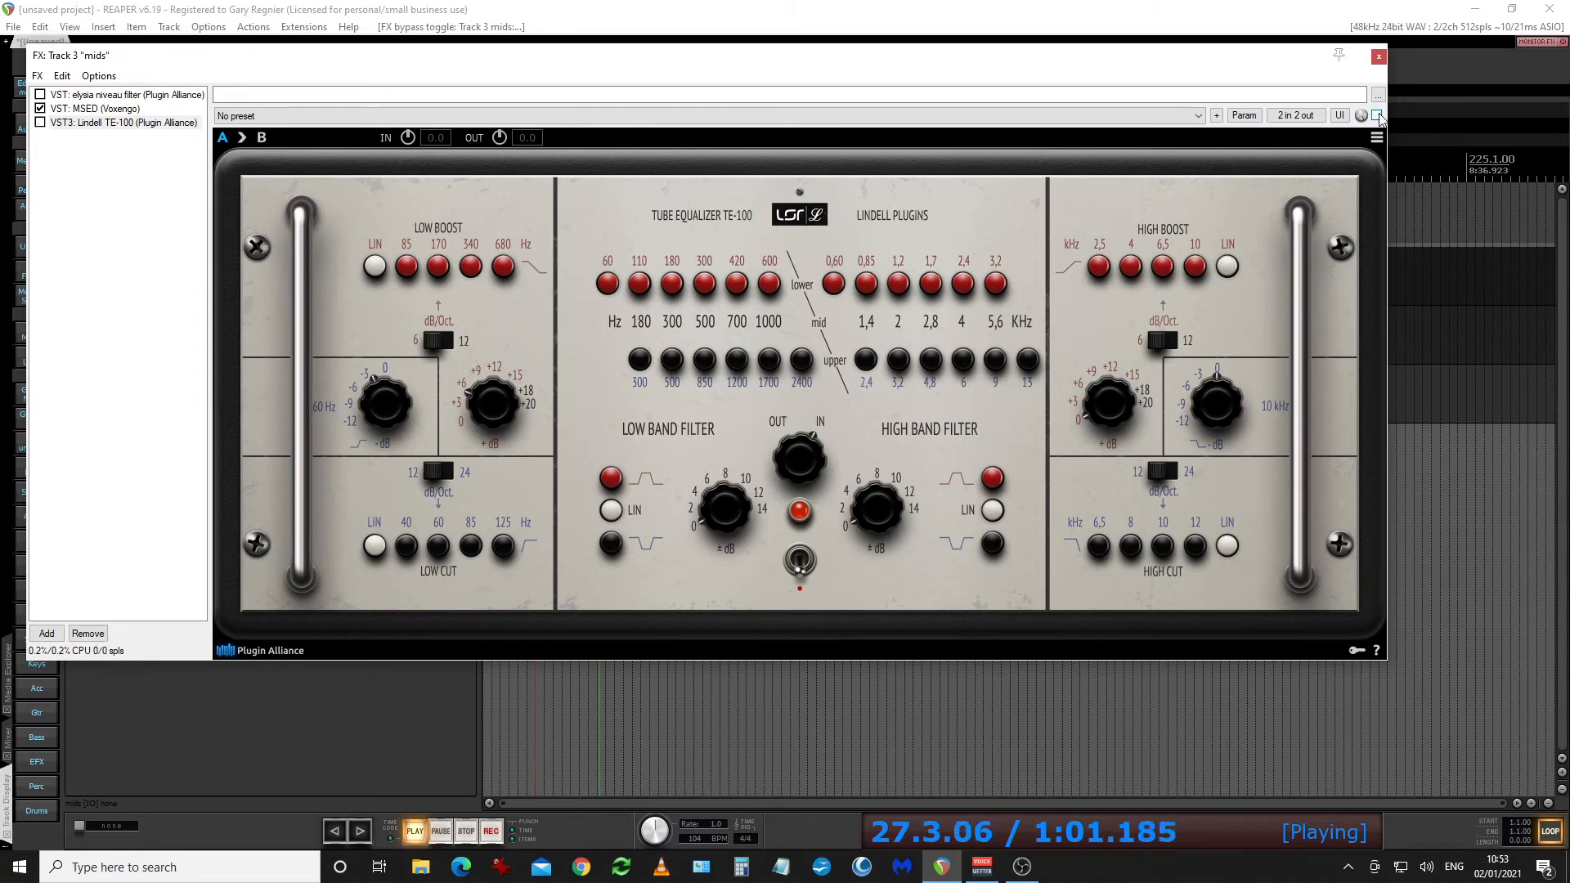
pyautogui.click(1378, 116)
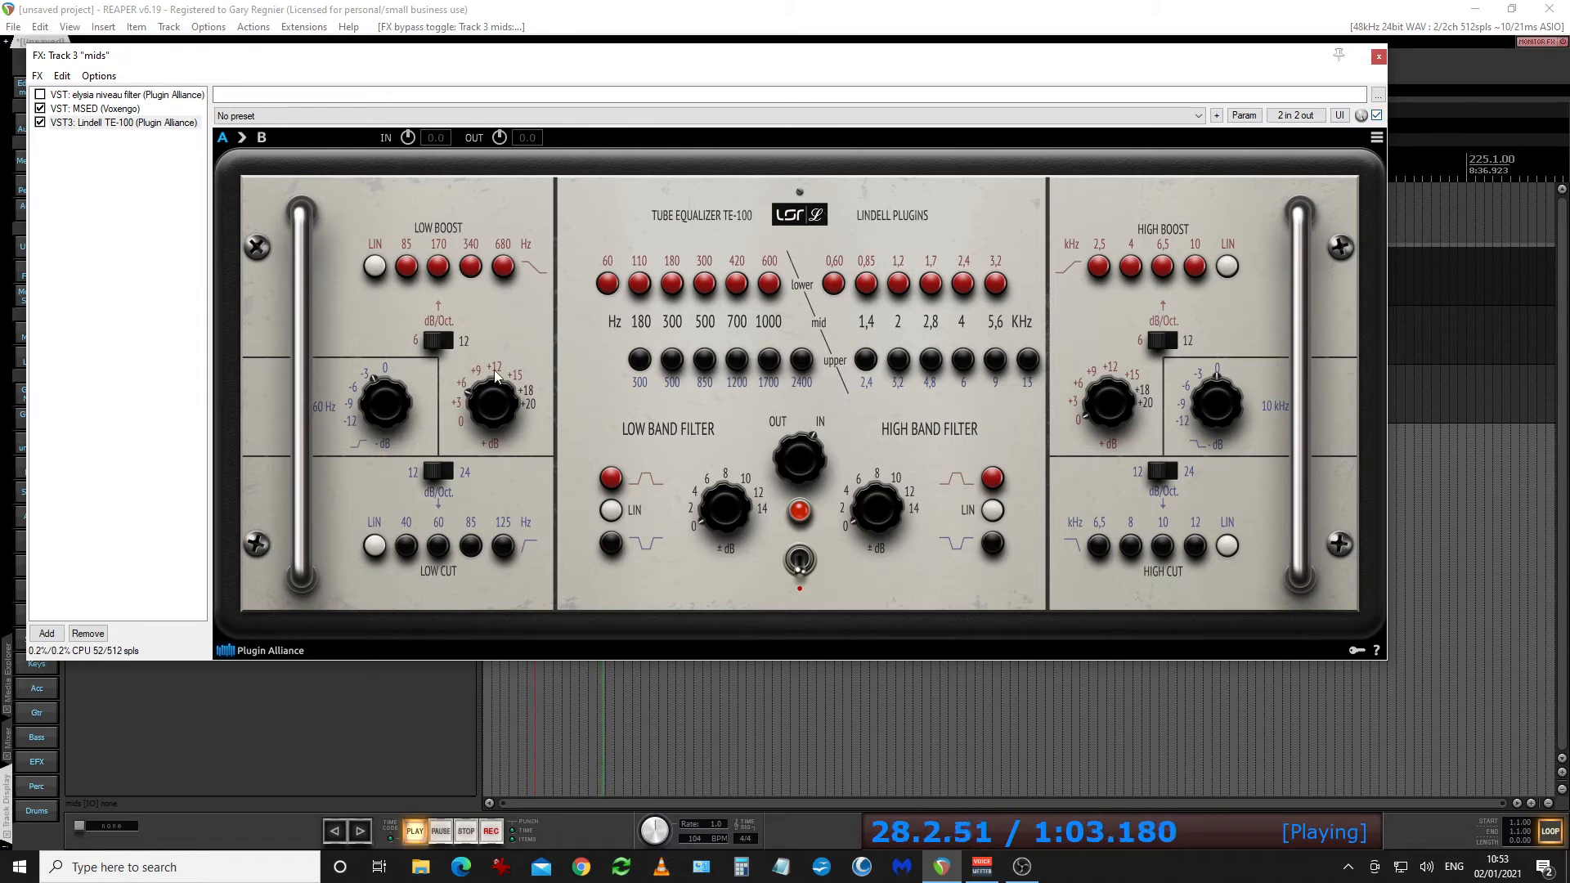
pyautogui.scroll(1, 503, 414)
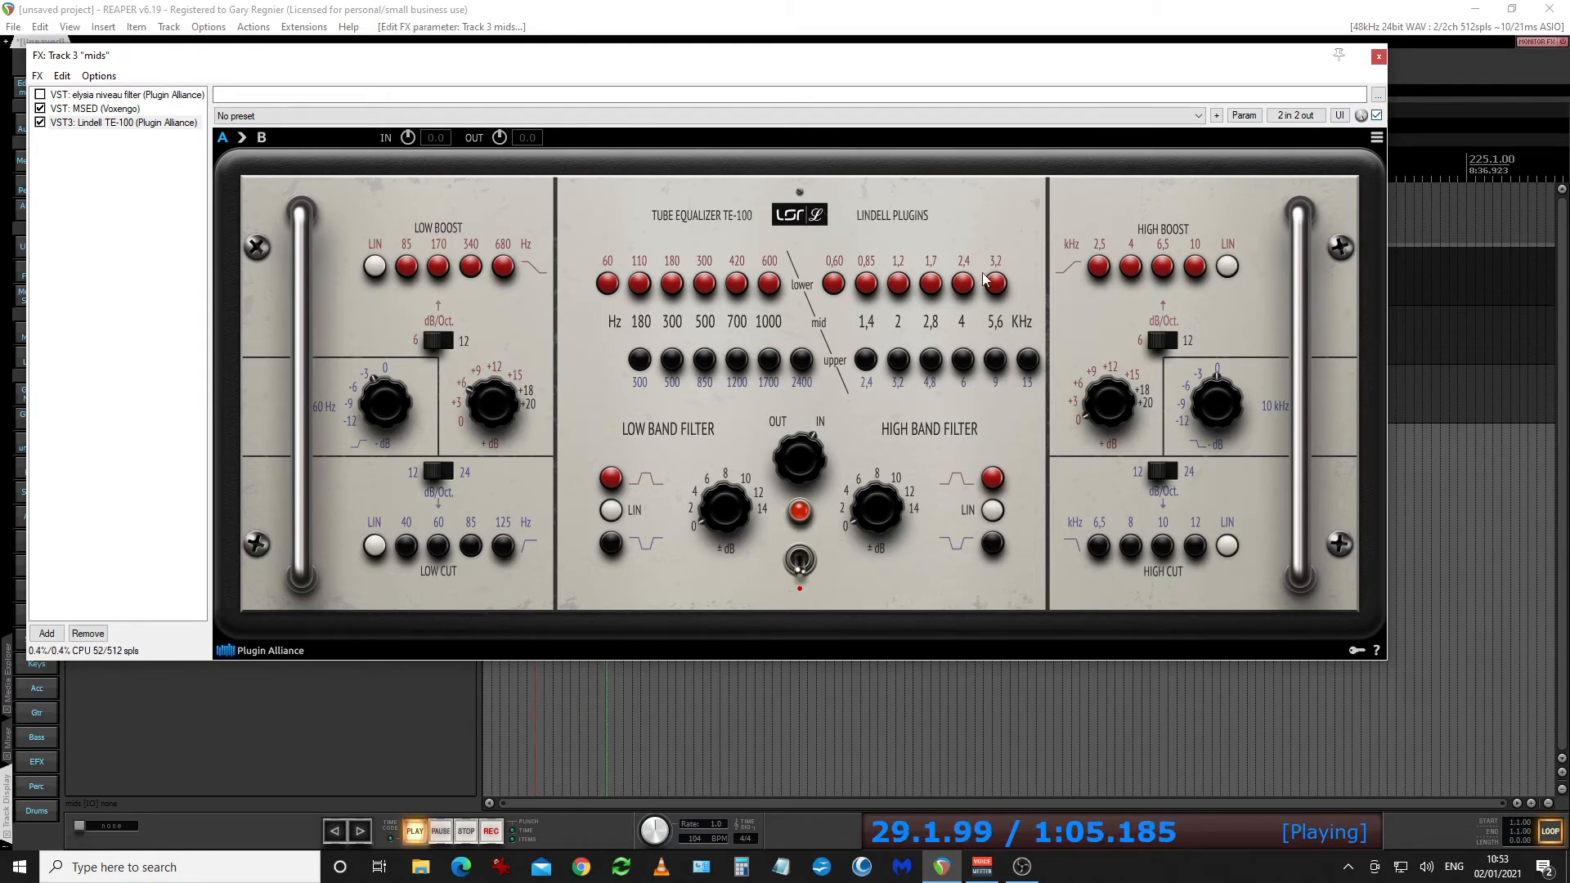
pyautogui.click(1379, 56)
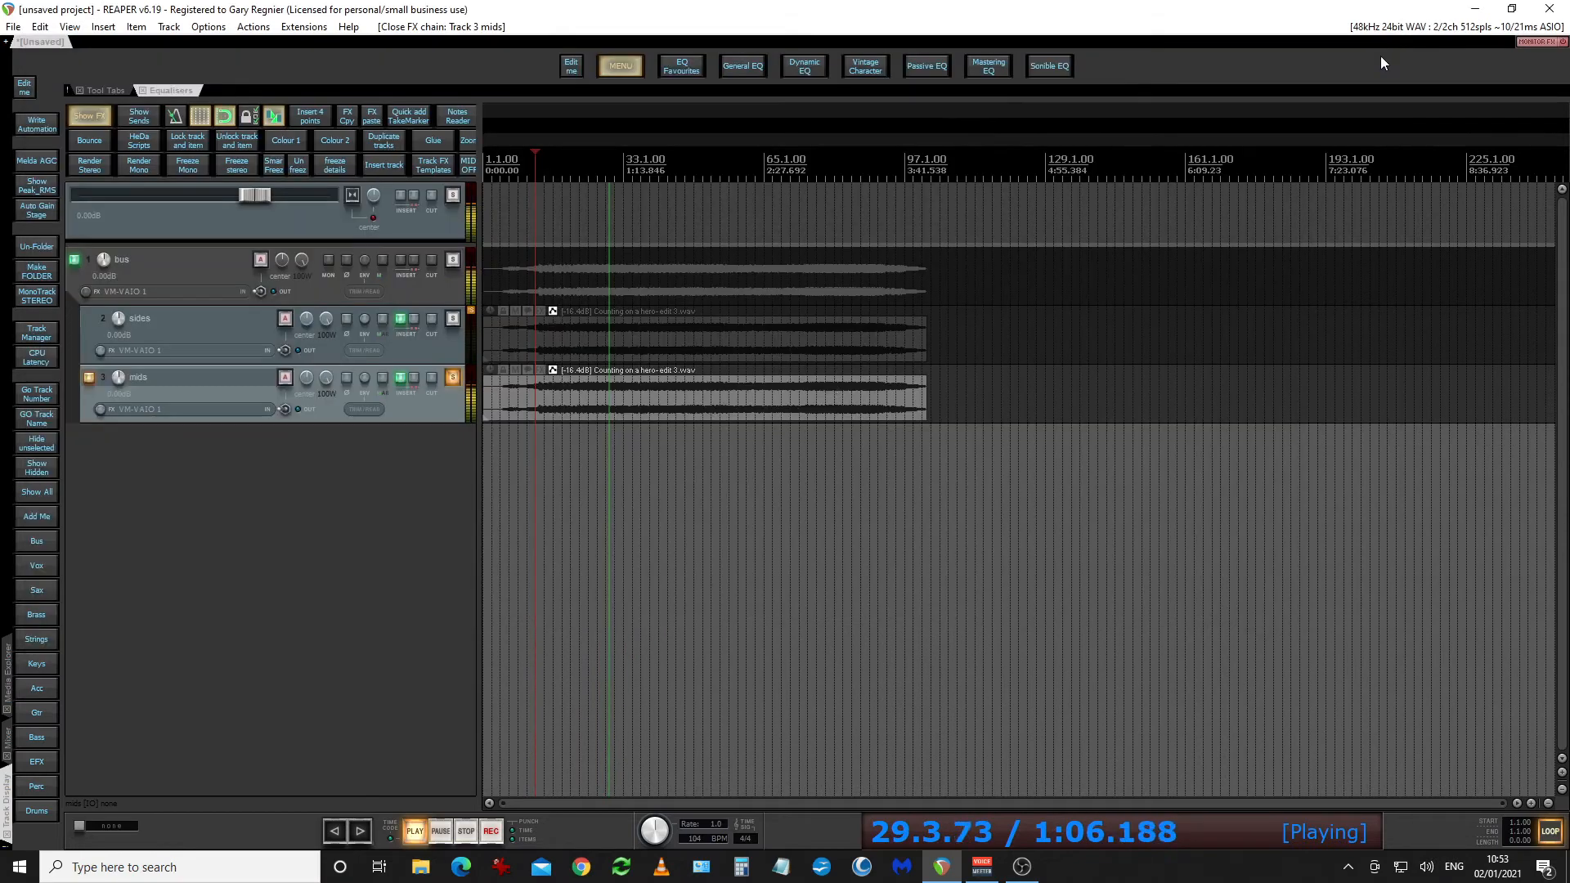
# - Select the sides track, solo it instead of the mids track, and stop playback
pyautogui.click(425, 341)
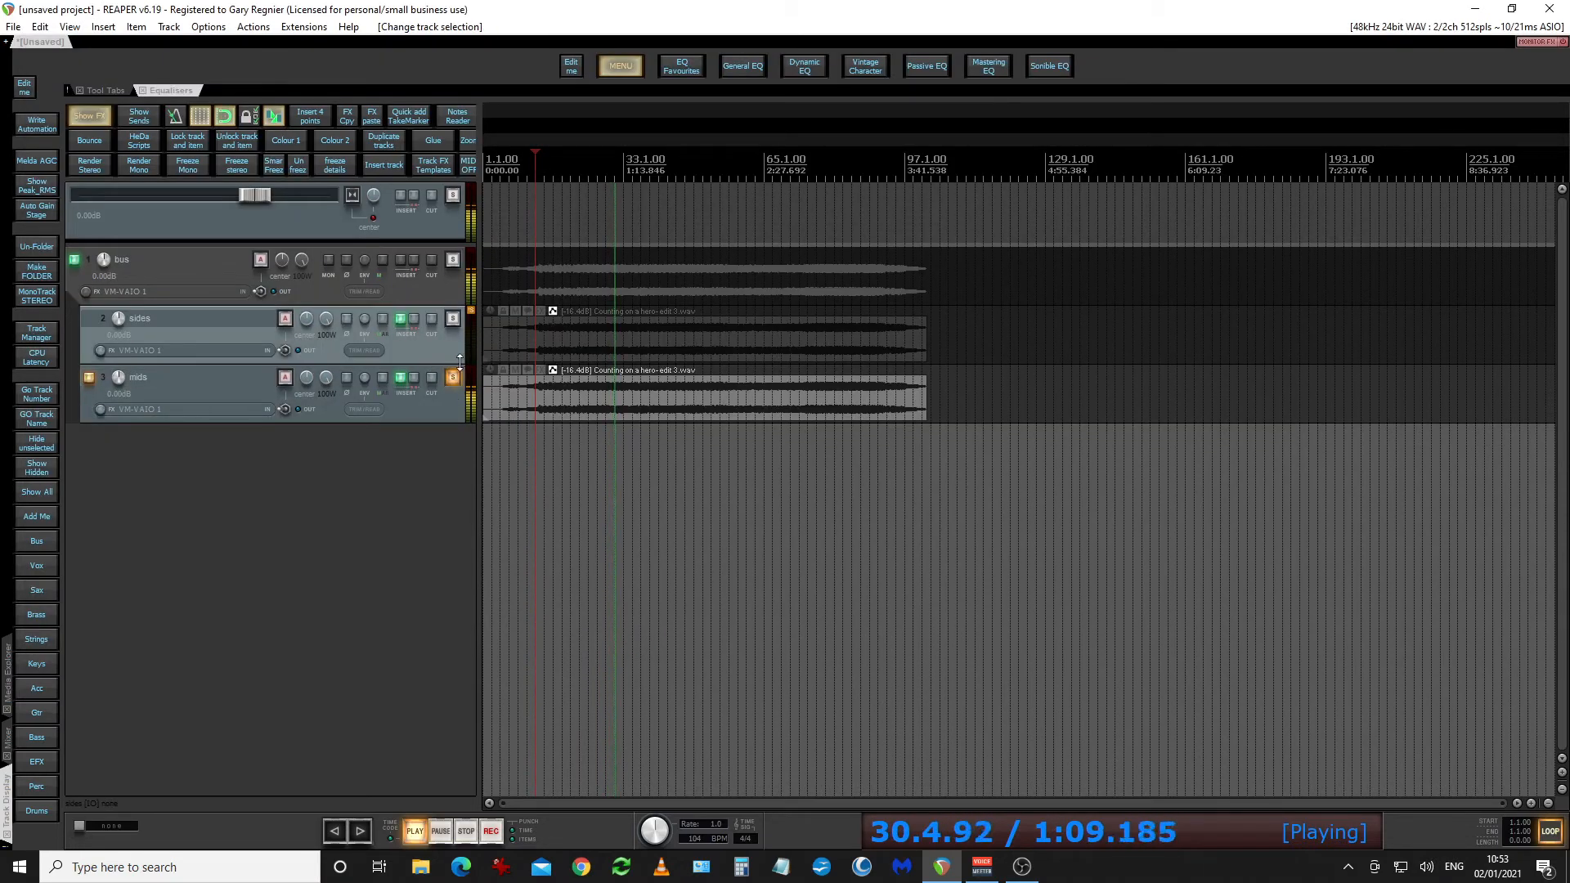
pyautogui.click(454, 379)
pyautogui.click(453, 319)
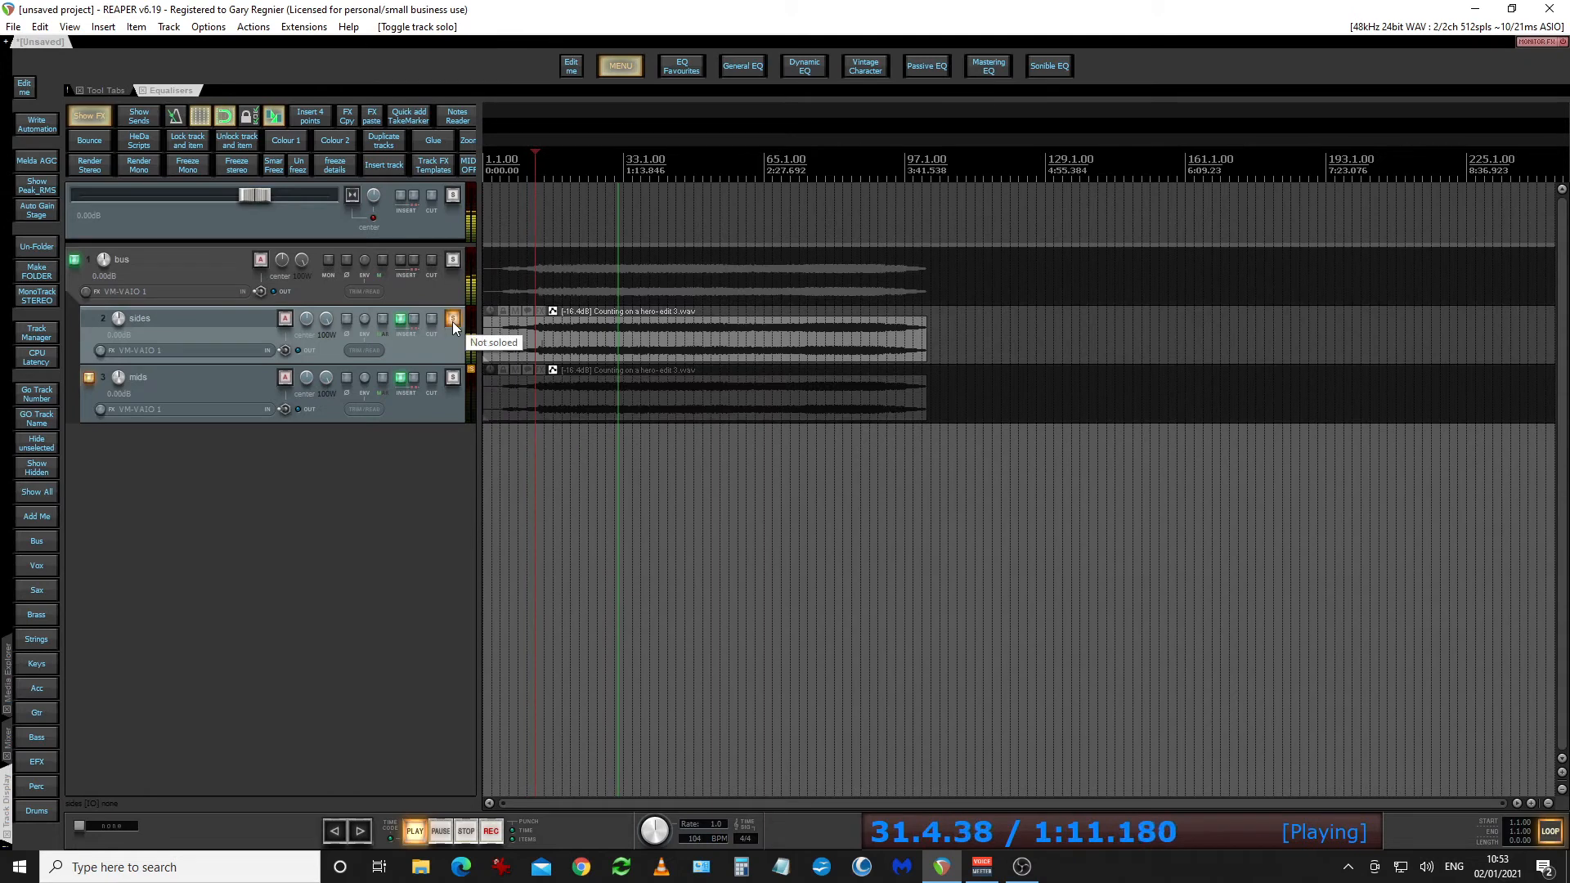
pyautogui.press('space')
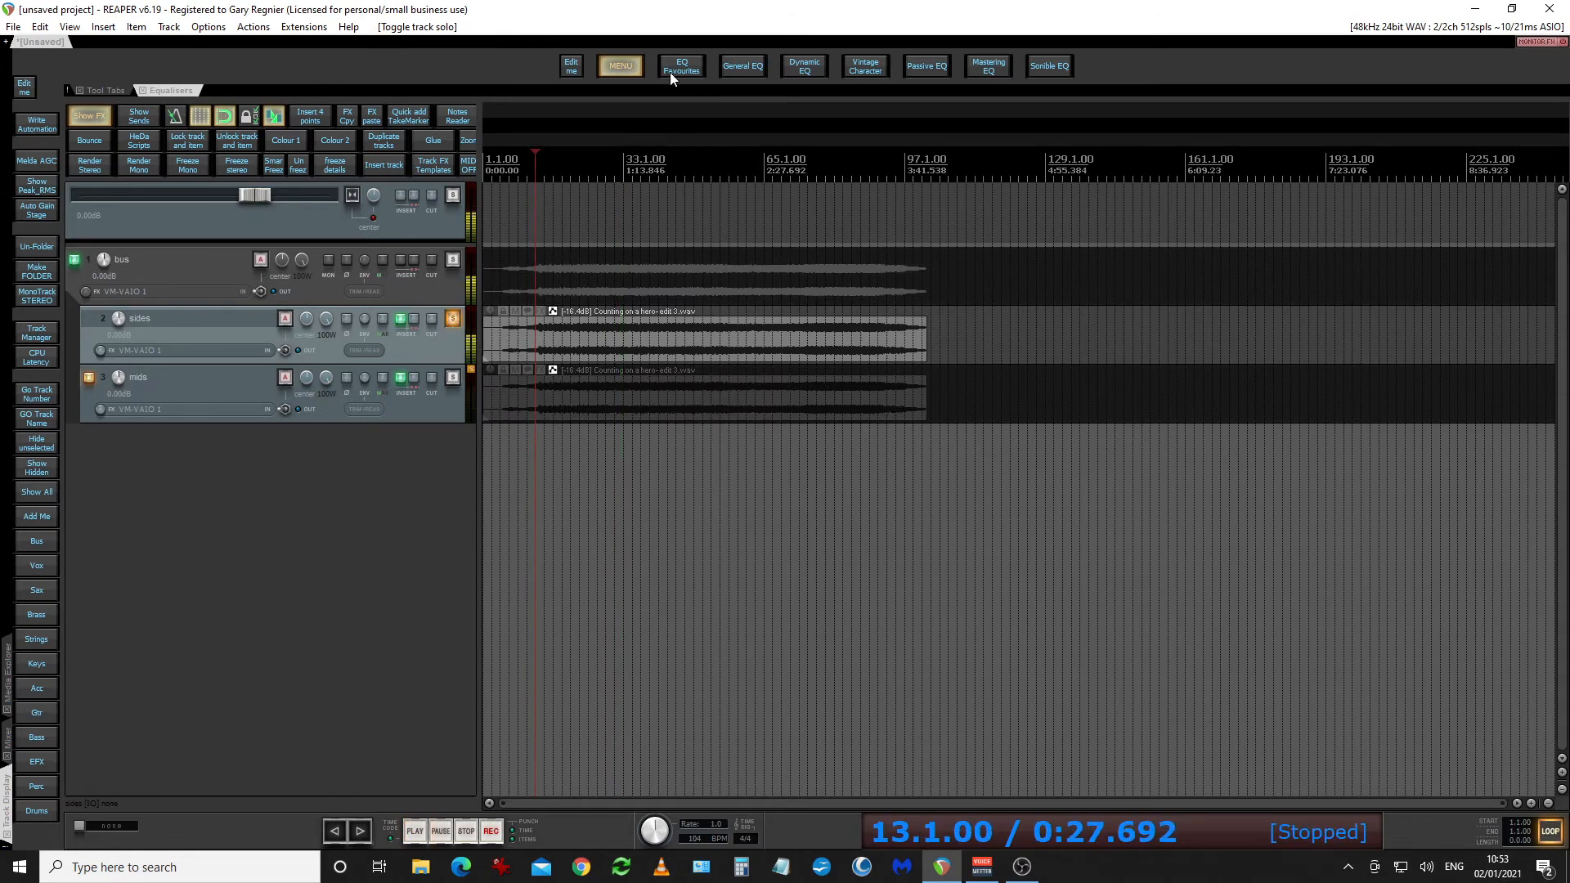
# - Add the Lindell TE-100 equaliser from the EQ favourites to the sides track
pyautogui.click(691, 64)
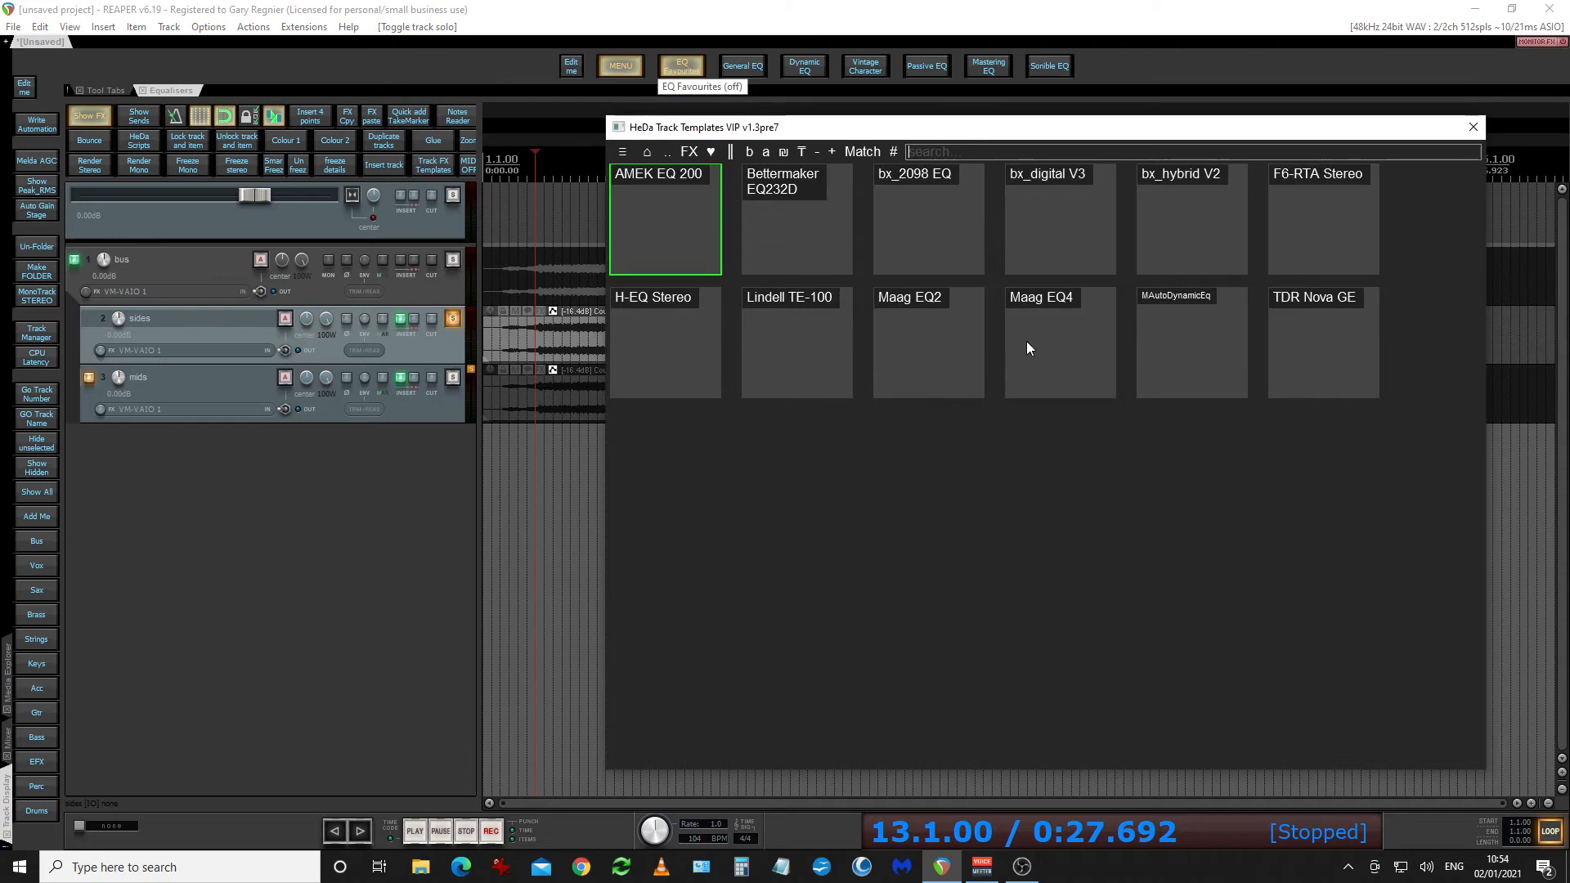
pyautogui.click(1046, 455)
pyautogui.doubleClick(1050, 452)
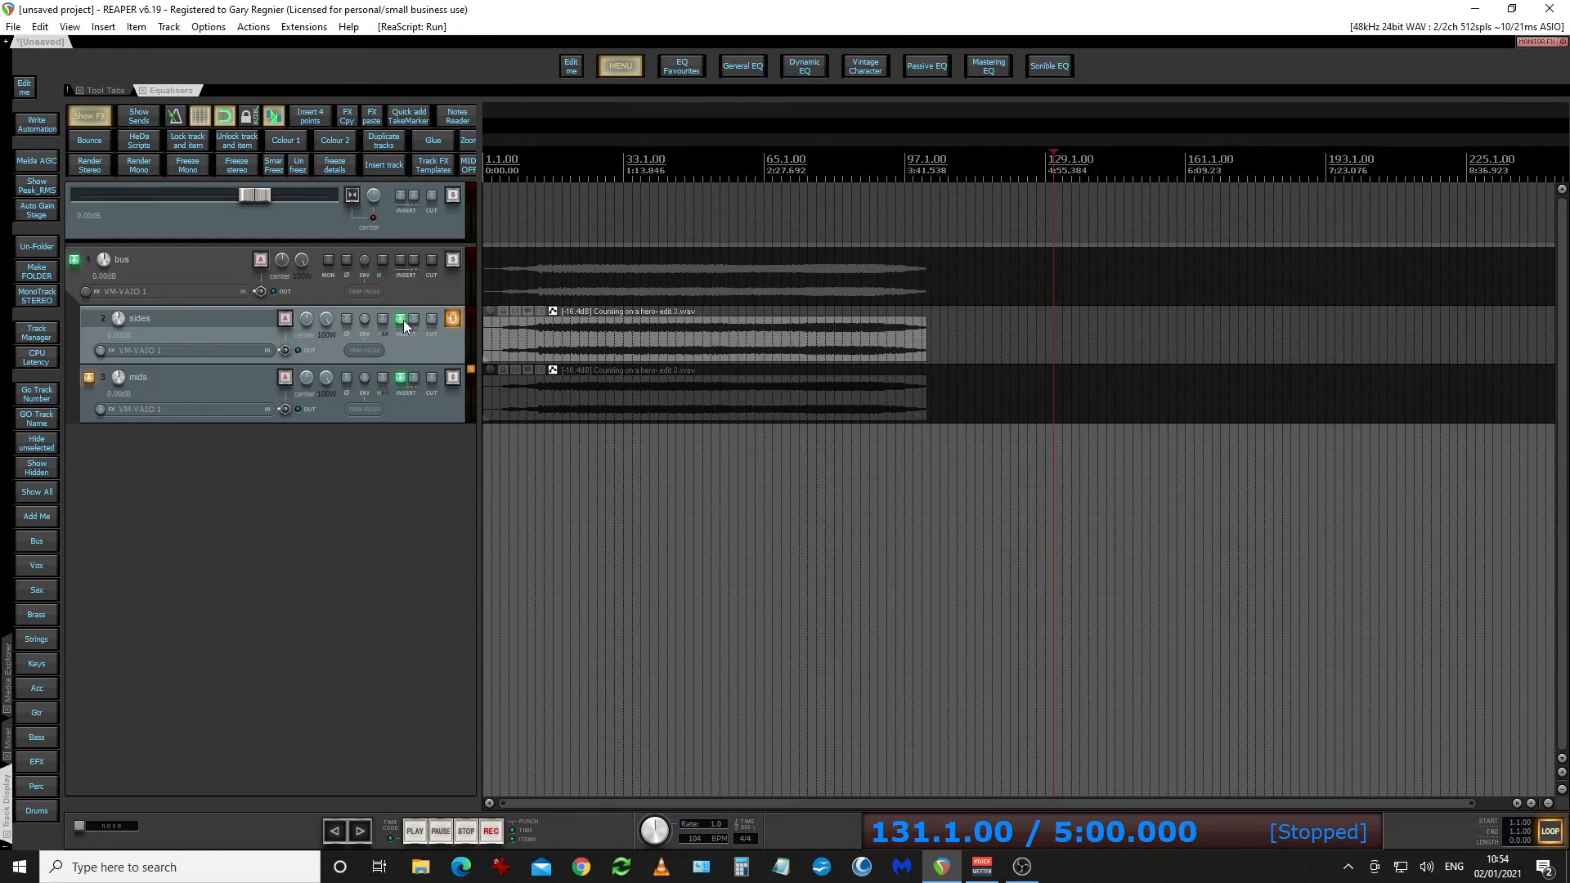
# - Enable the Lindell TE-100 in the sides track's FX chain and play the song from bar 43
pyautogui.click(402, 319)
pyautogui.click(40, 123)
pyautogui.click(98, 123)
pyautogui.press('space')
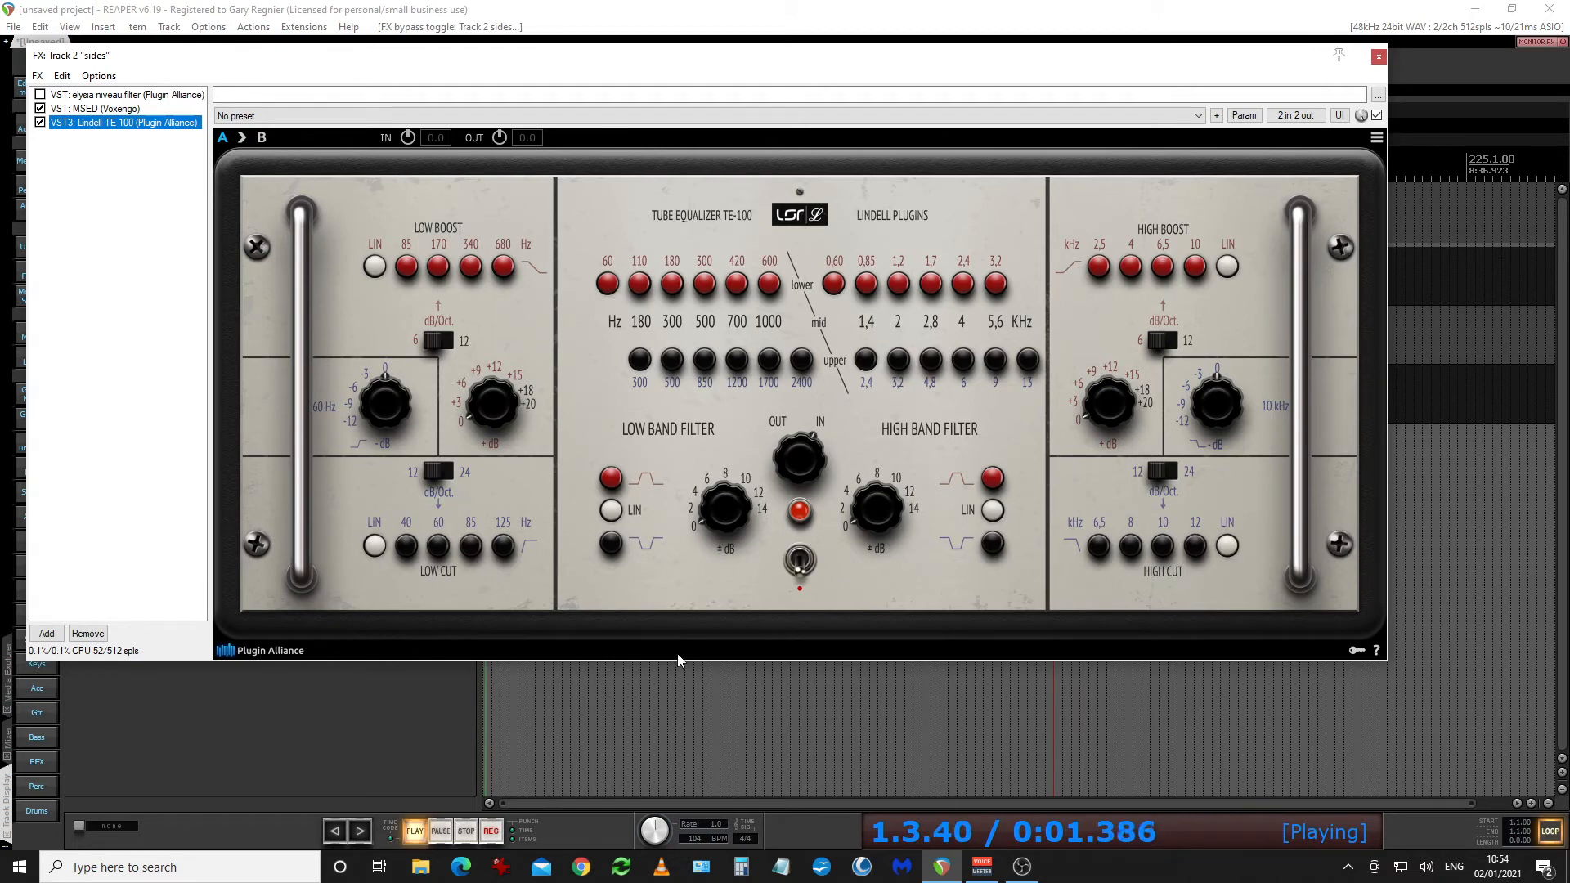
pyautogui.click(667, 695)
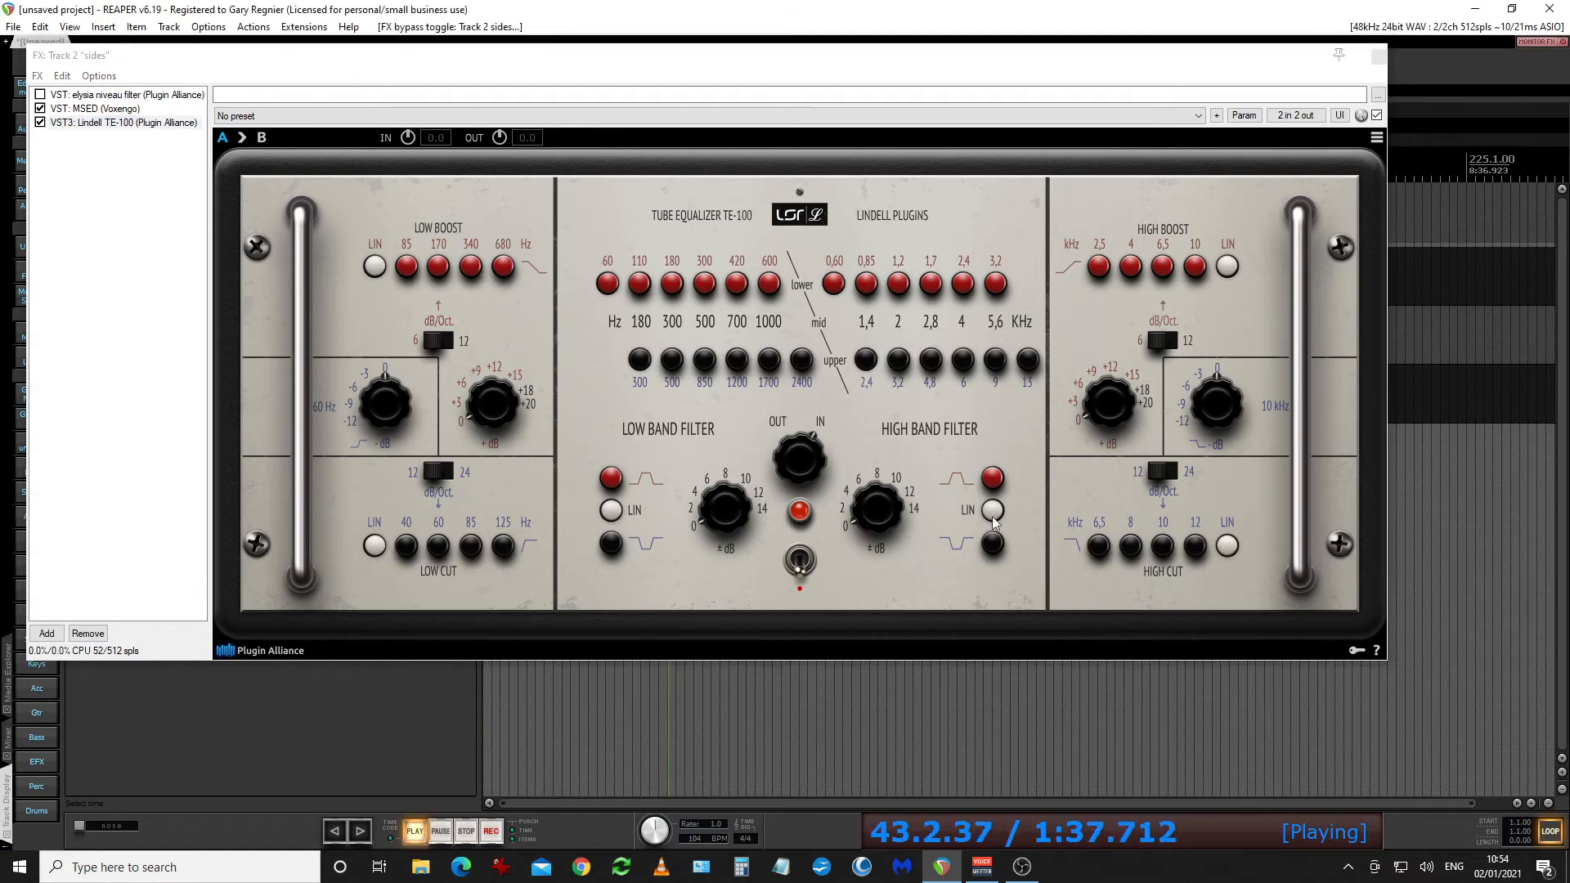
# - Set the sides TE-100's high boost to 6.5 kHz at about 9 dB and compare it with the plugin bypassed
pyautogui.click(1164, 273)
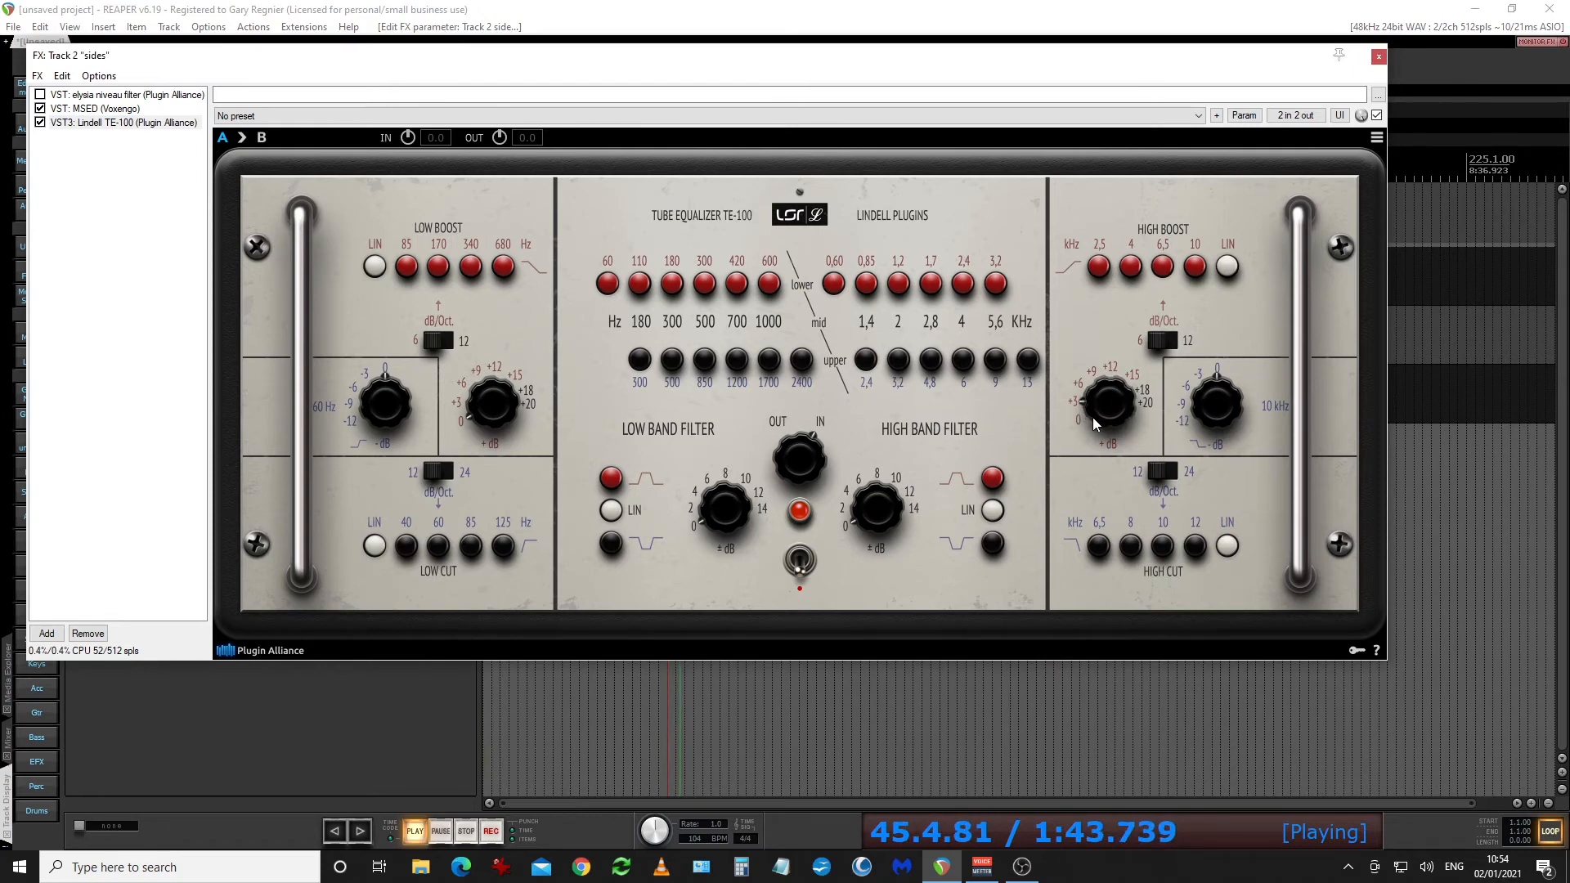
pyautogui.scroll(4, 1095, 418)
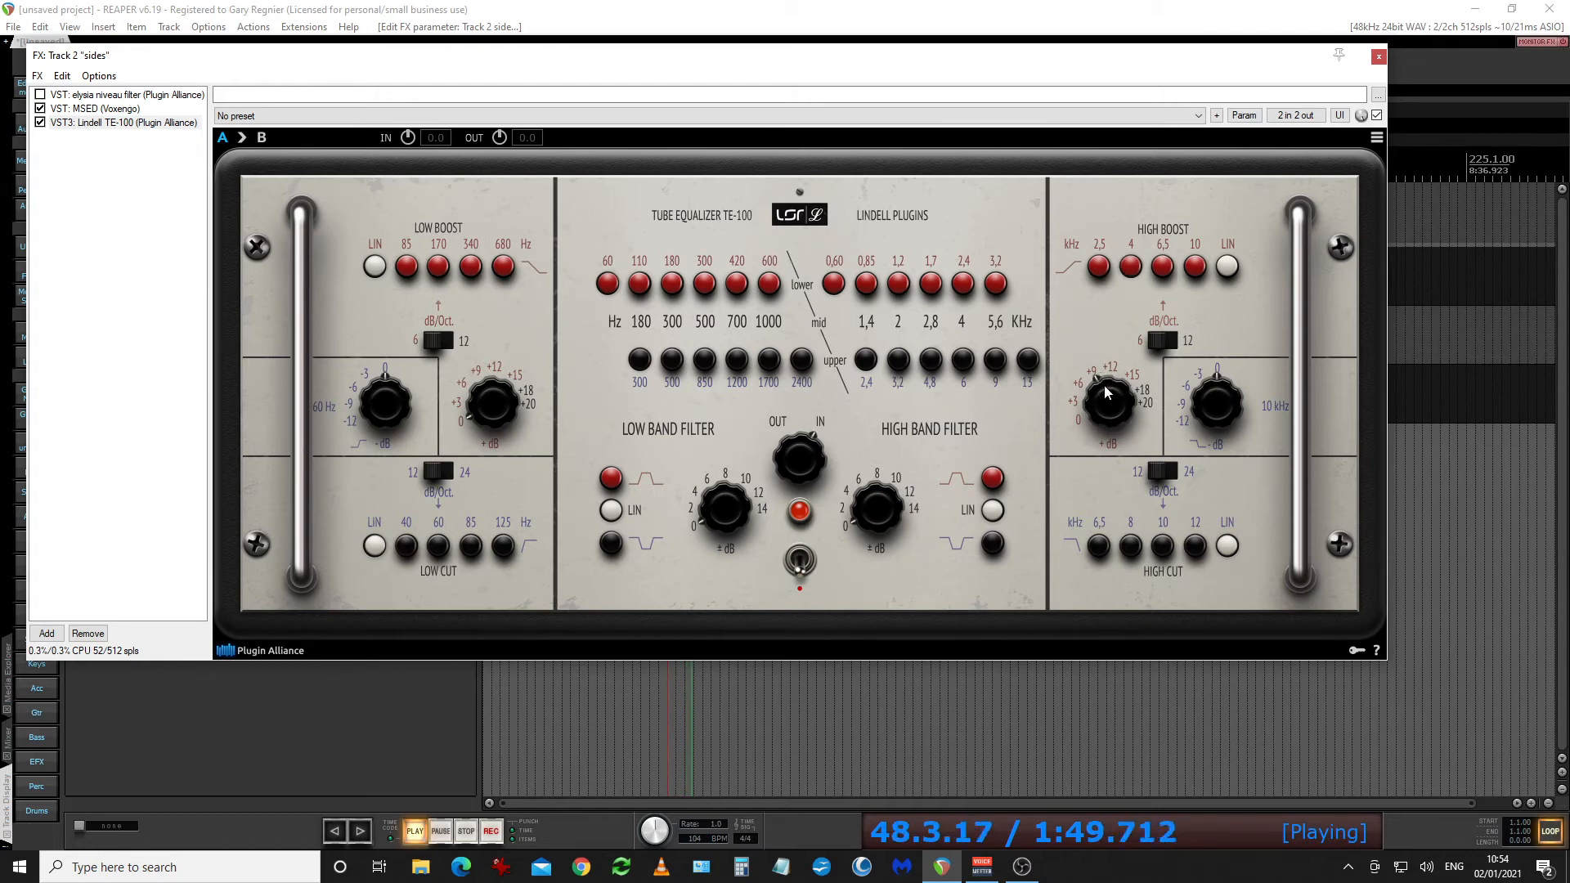
pyautogui.click(1377, 115)
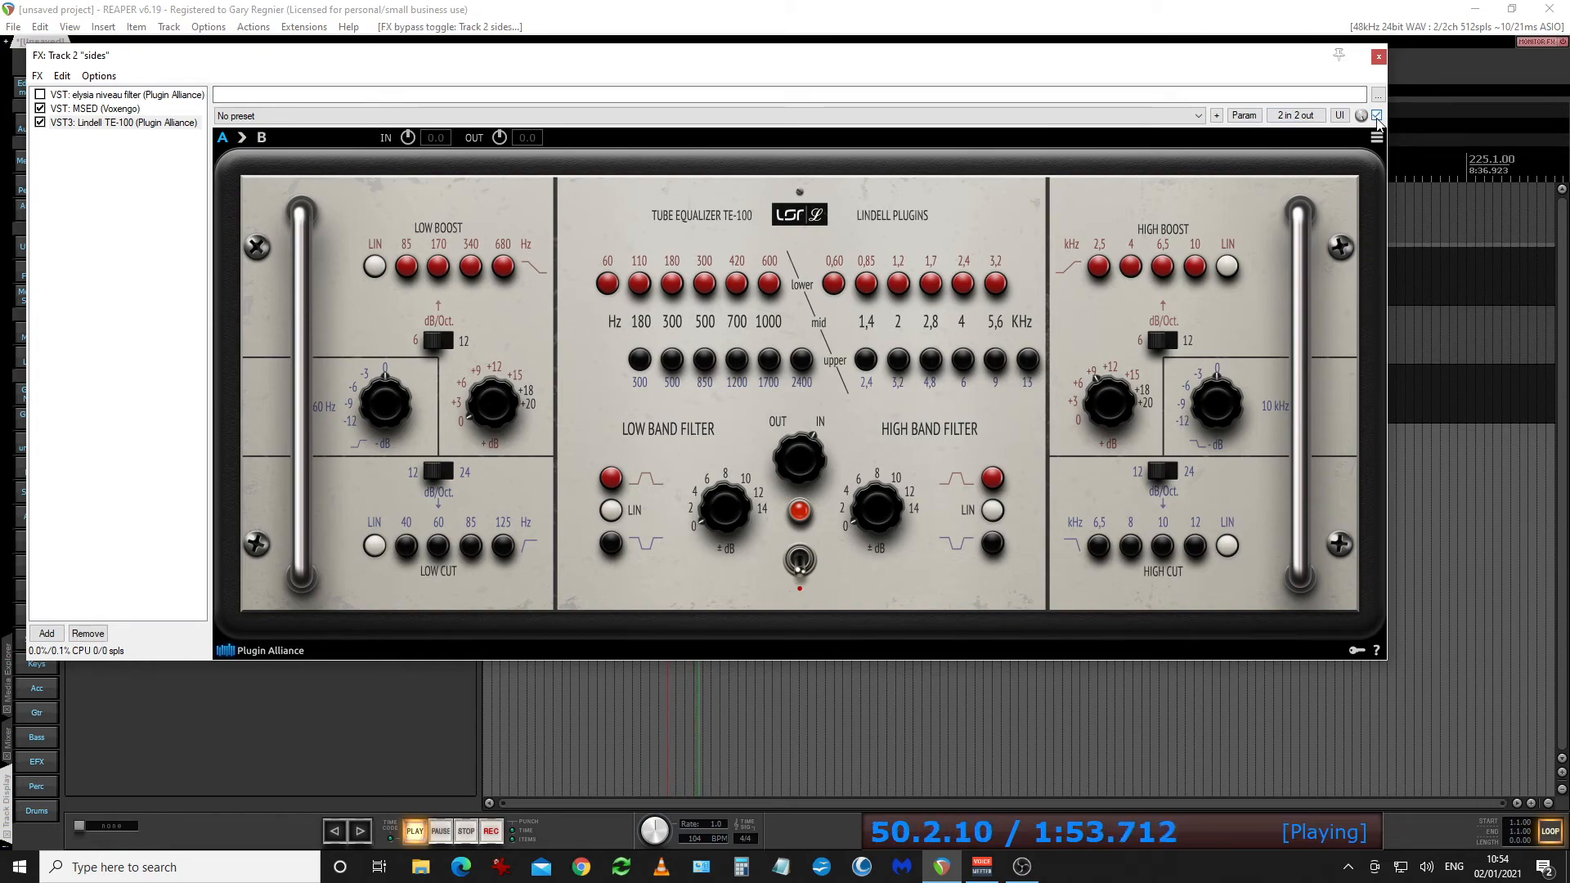
# - Close the sides track's FX window, stop playback, and unsolo the sides track
pyautogui.click(1379, 56)
pyautogui.press('space')
pyautogui.click(452, 318)
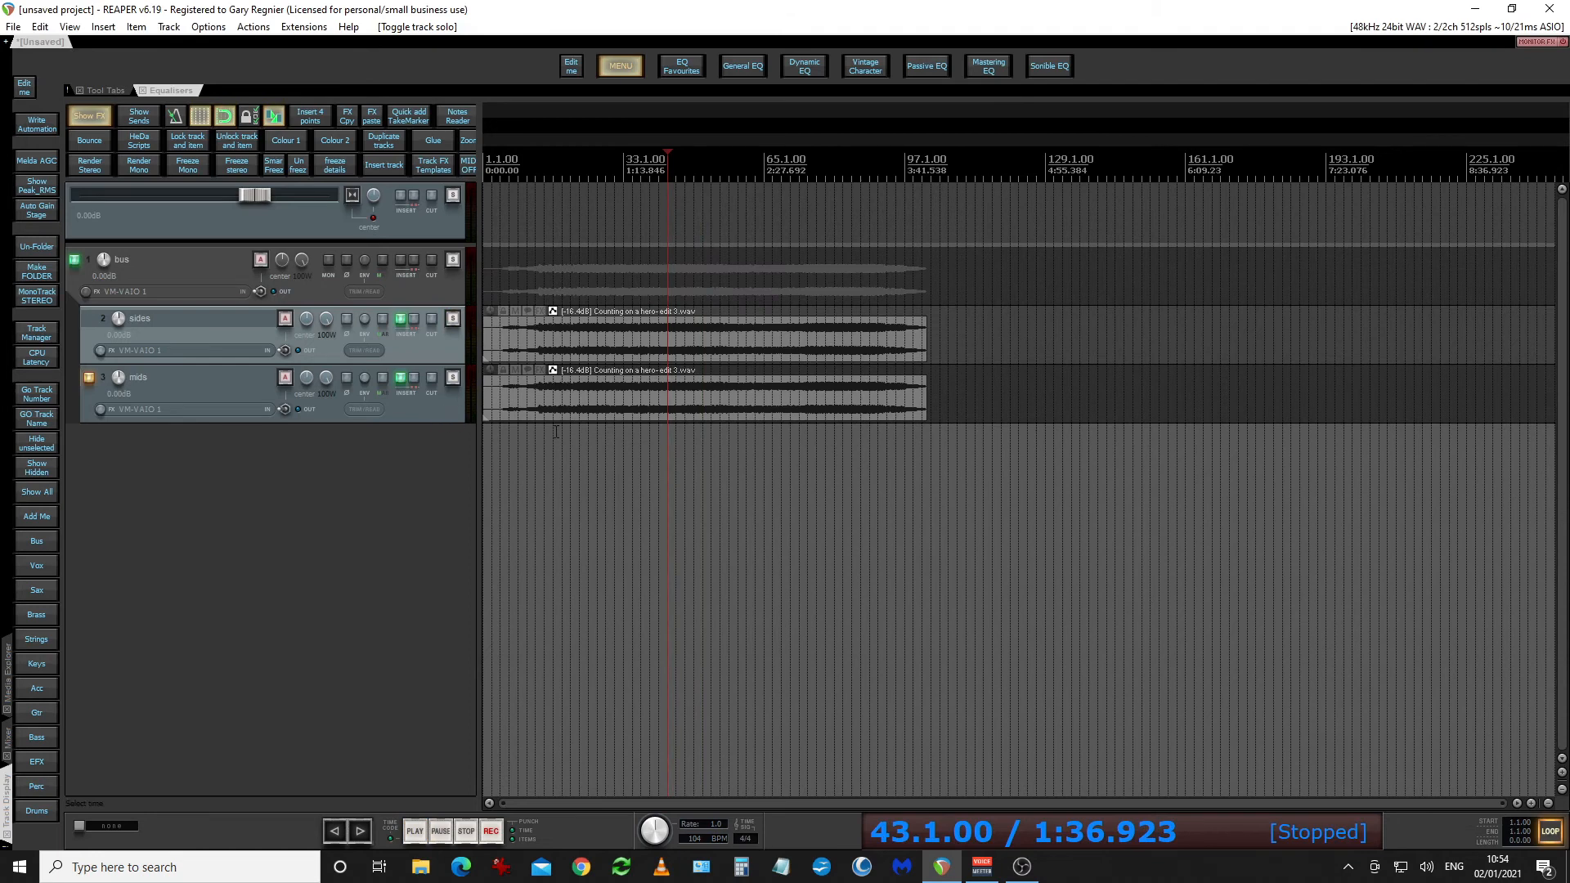
# - Play the mids and sides tracks together from bar 11
pyautogui.click(543, 461)
pyautogui.click(521, 458)
pyautogui.click(533, 455)
pyautogui.press('space')
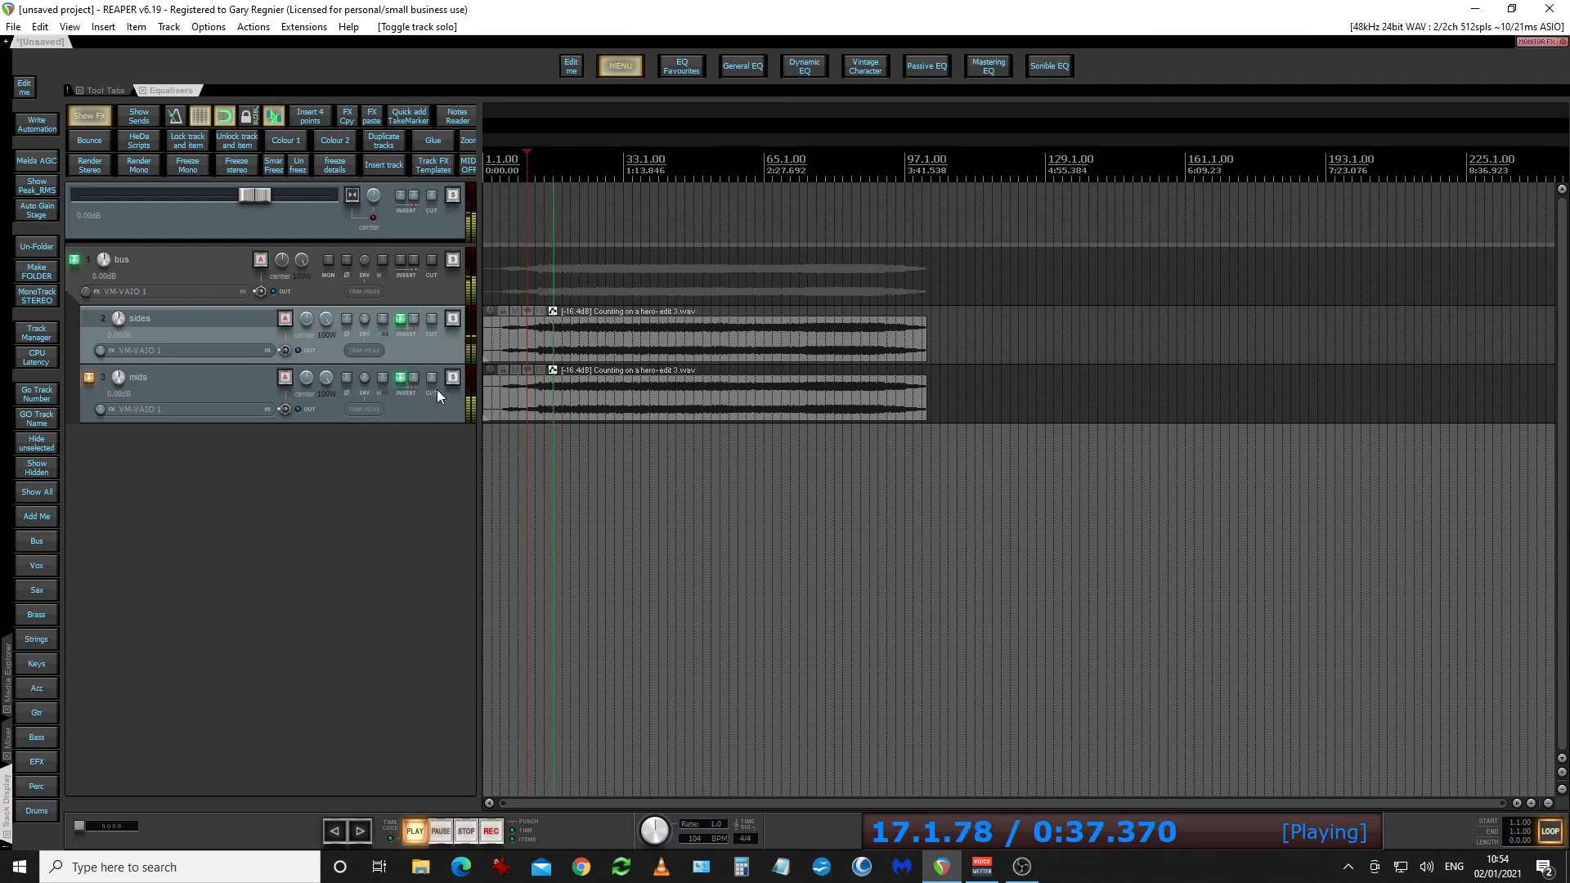
# - Enlarge the sides and mids tracks vertically so their FX inserts are shown
pyautogui.moveTo(403, 321)
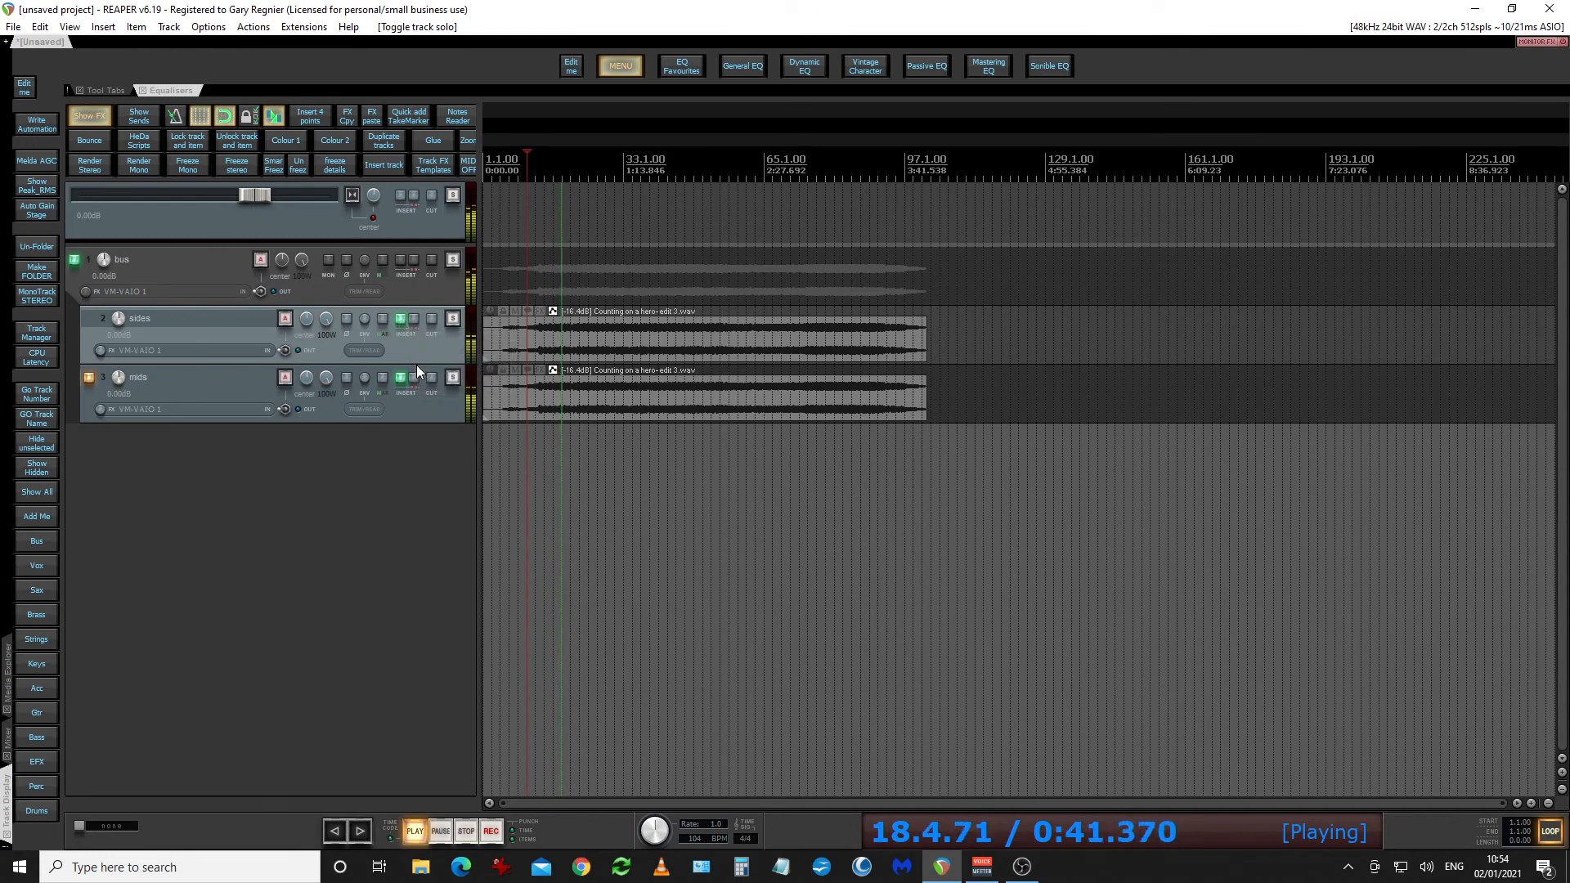
pyautogui.moveTo(416, 364); pyautogui.dragTo(417, 424)
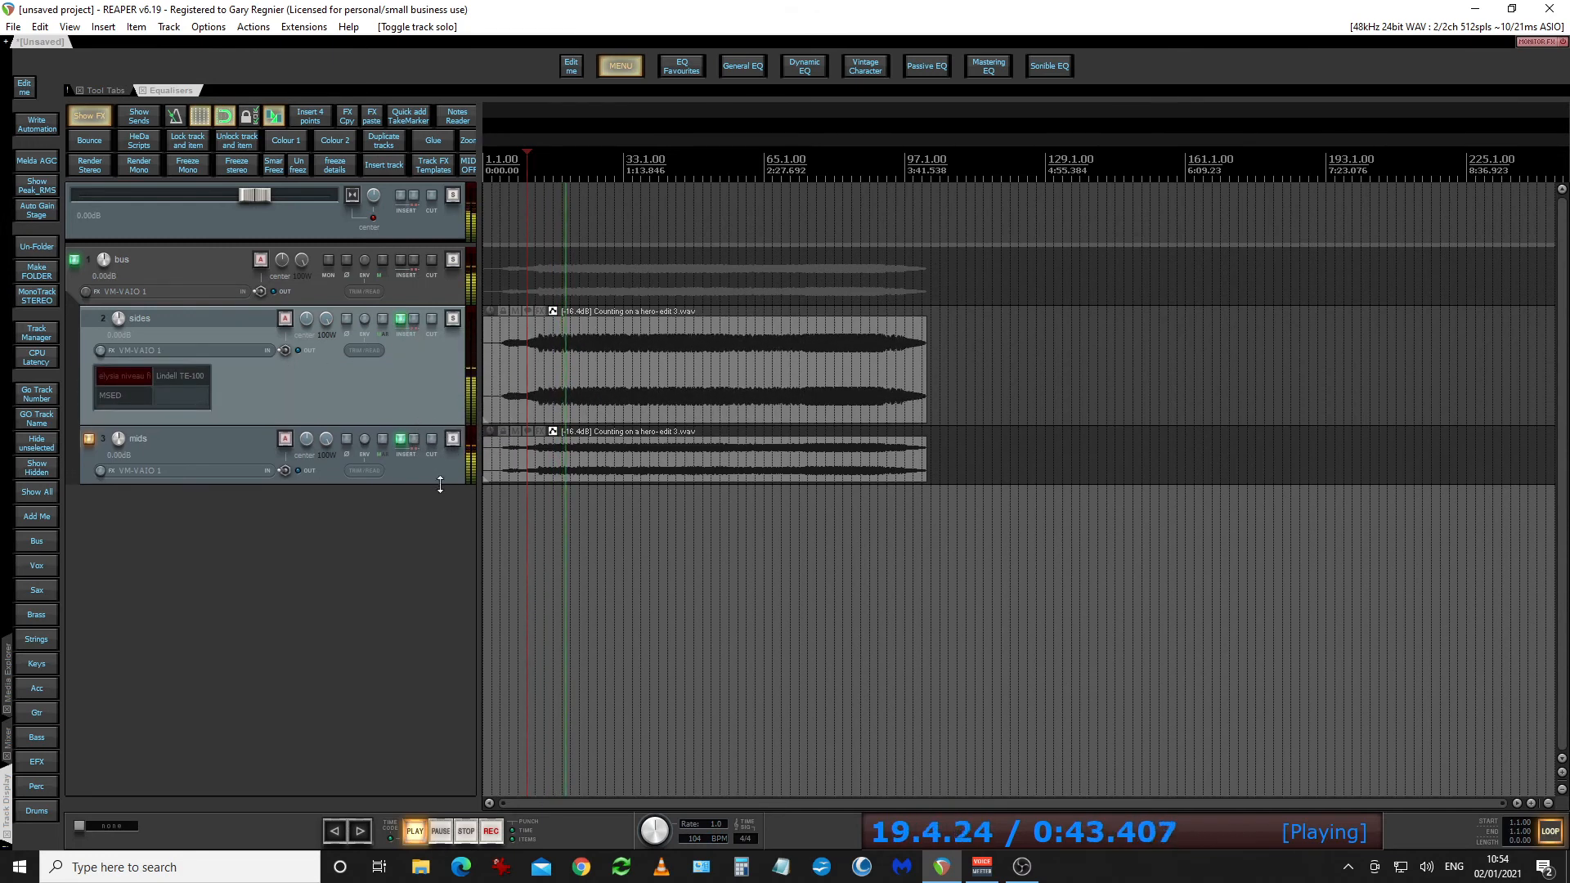
pyautogui.moveTo(442, 483); pyautogui.dragTo(445, 558)
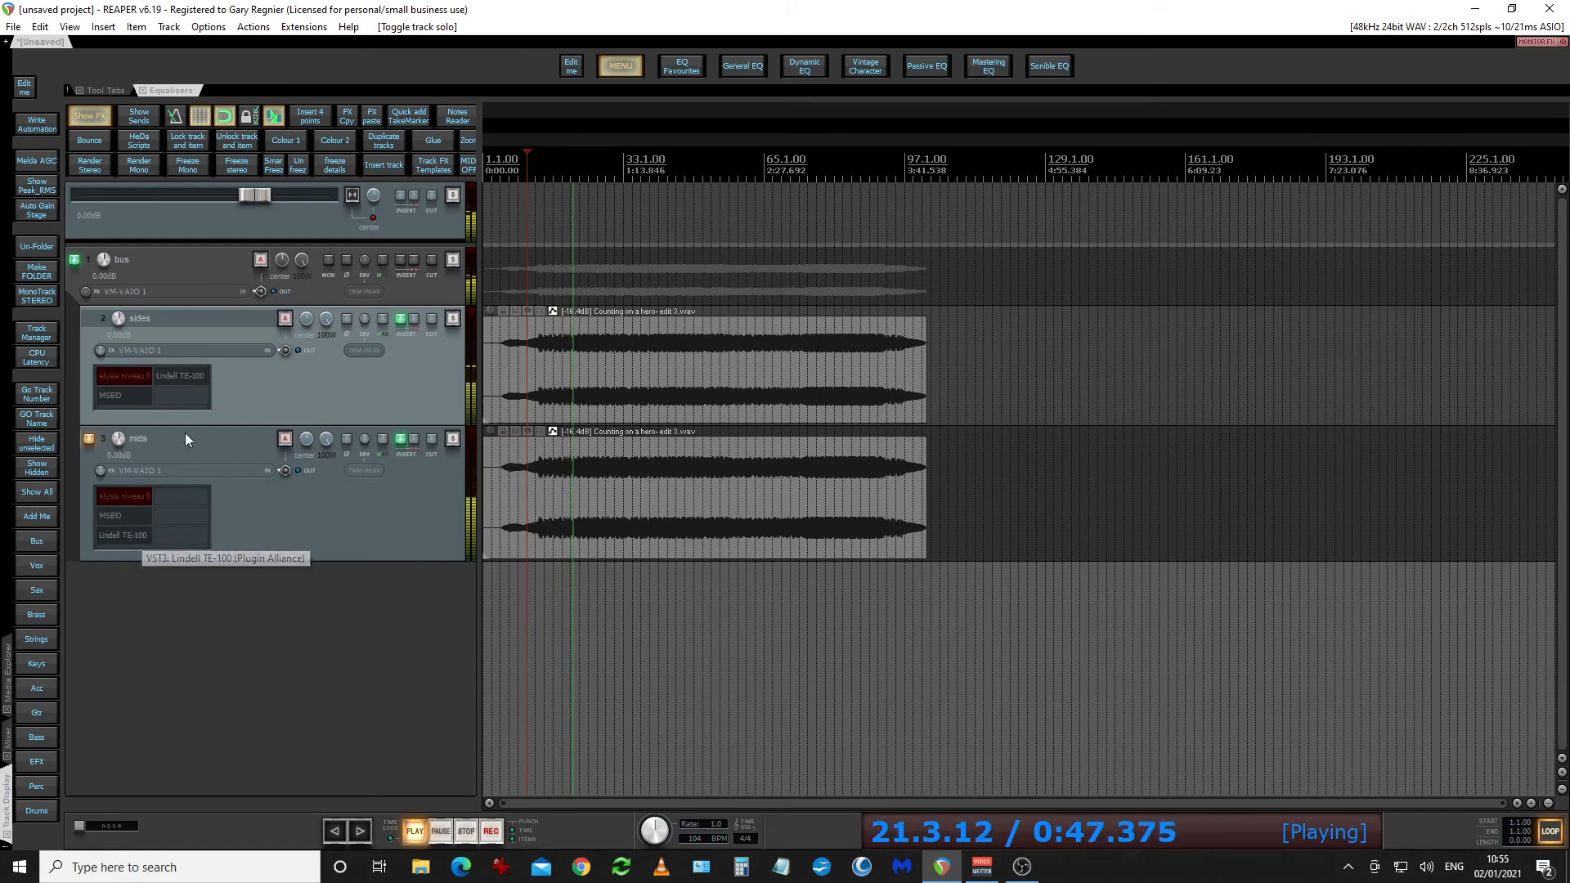
# - Compare the mix with the Lindell TE-100 bypassed and re-enabled on both the sides and mids tracks
pyautogui.keyDown('shift'); pyautogui.click(191, 375); pyautogui.keyUp('shift')
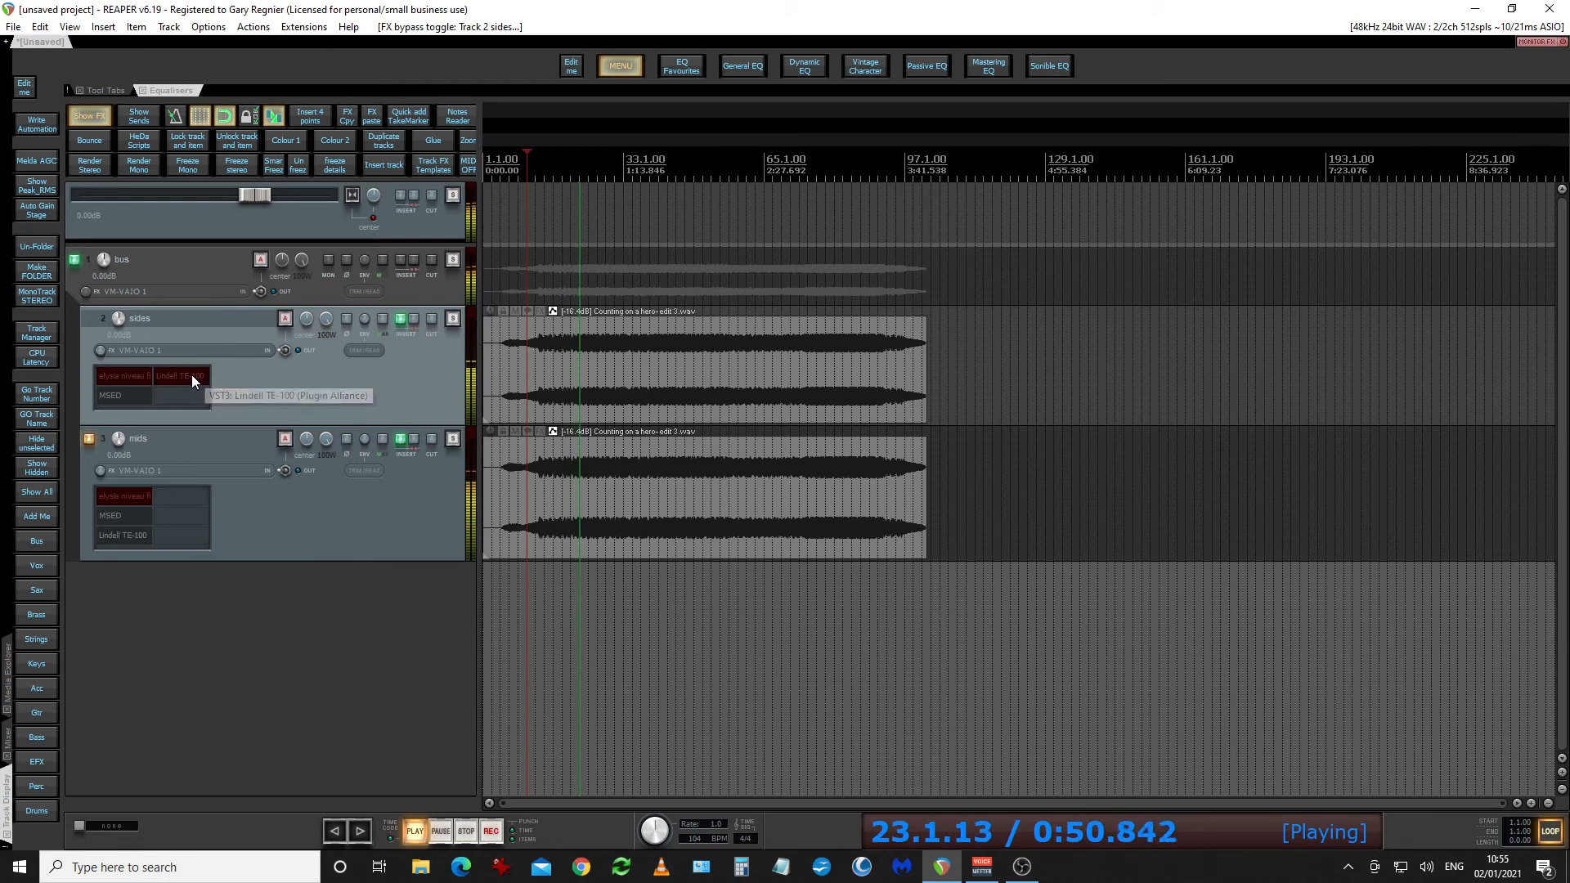
pyautogui.keyDown('shift'); pyautogui.click(134, 534); pyautogui.keyUp('shift')
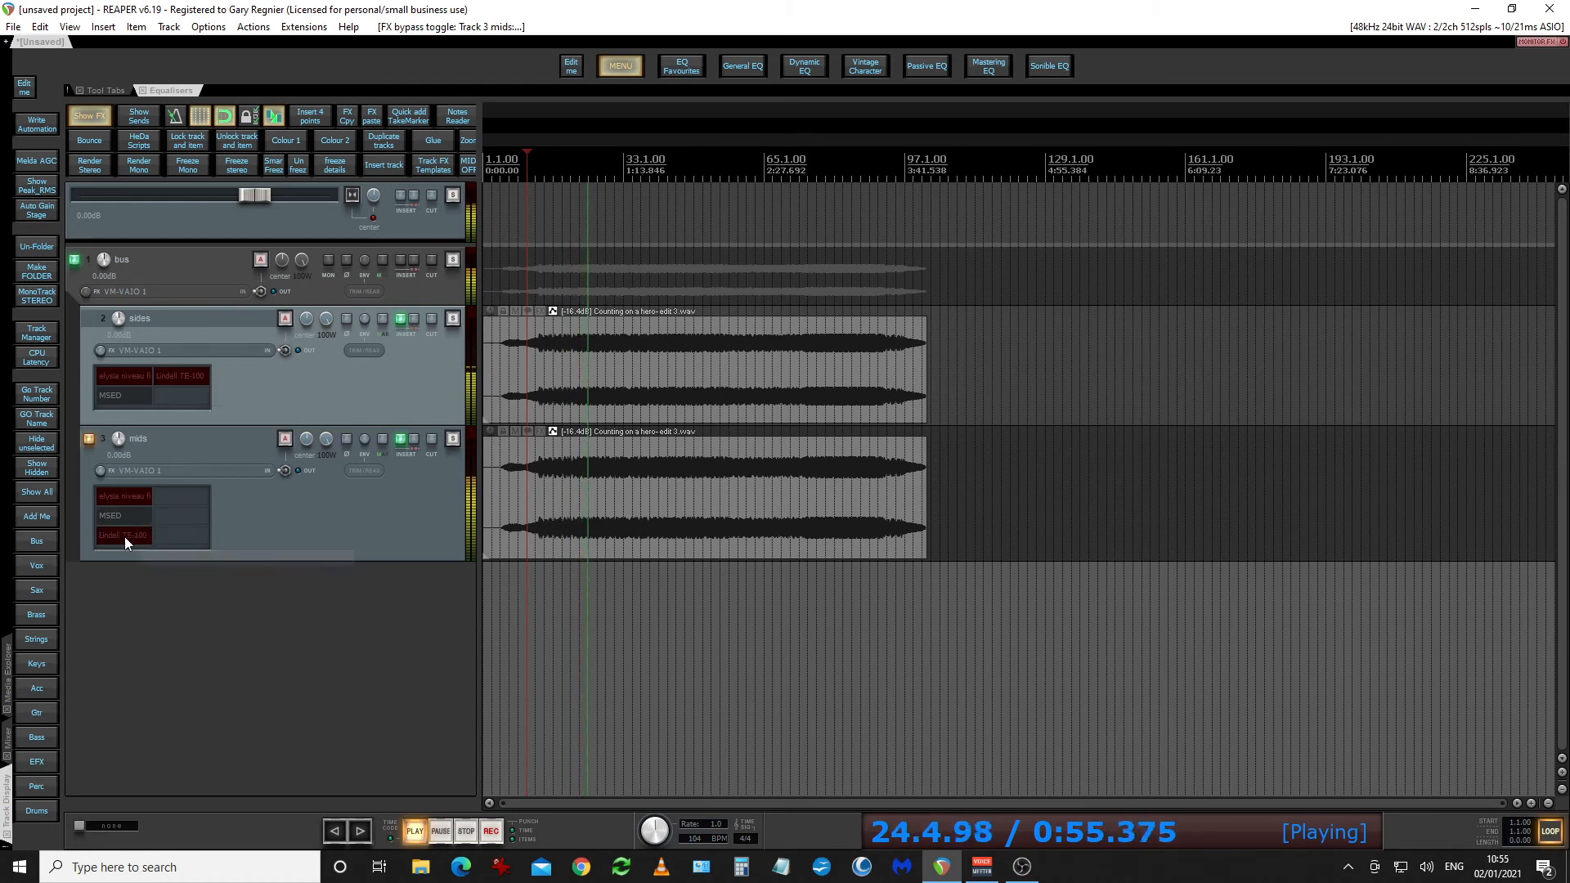
pyautogui.keyDown('shift'); pyautogui.click(123, 540); pyautogui.keyUp('shift')
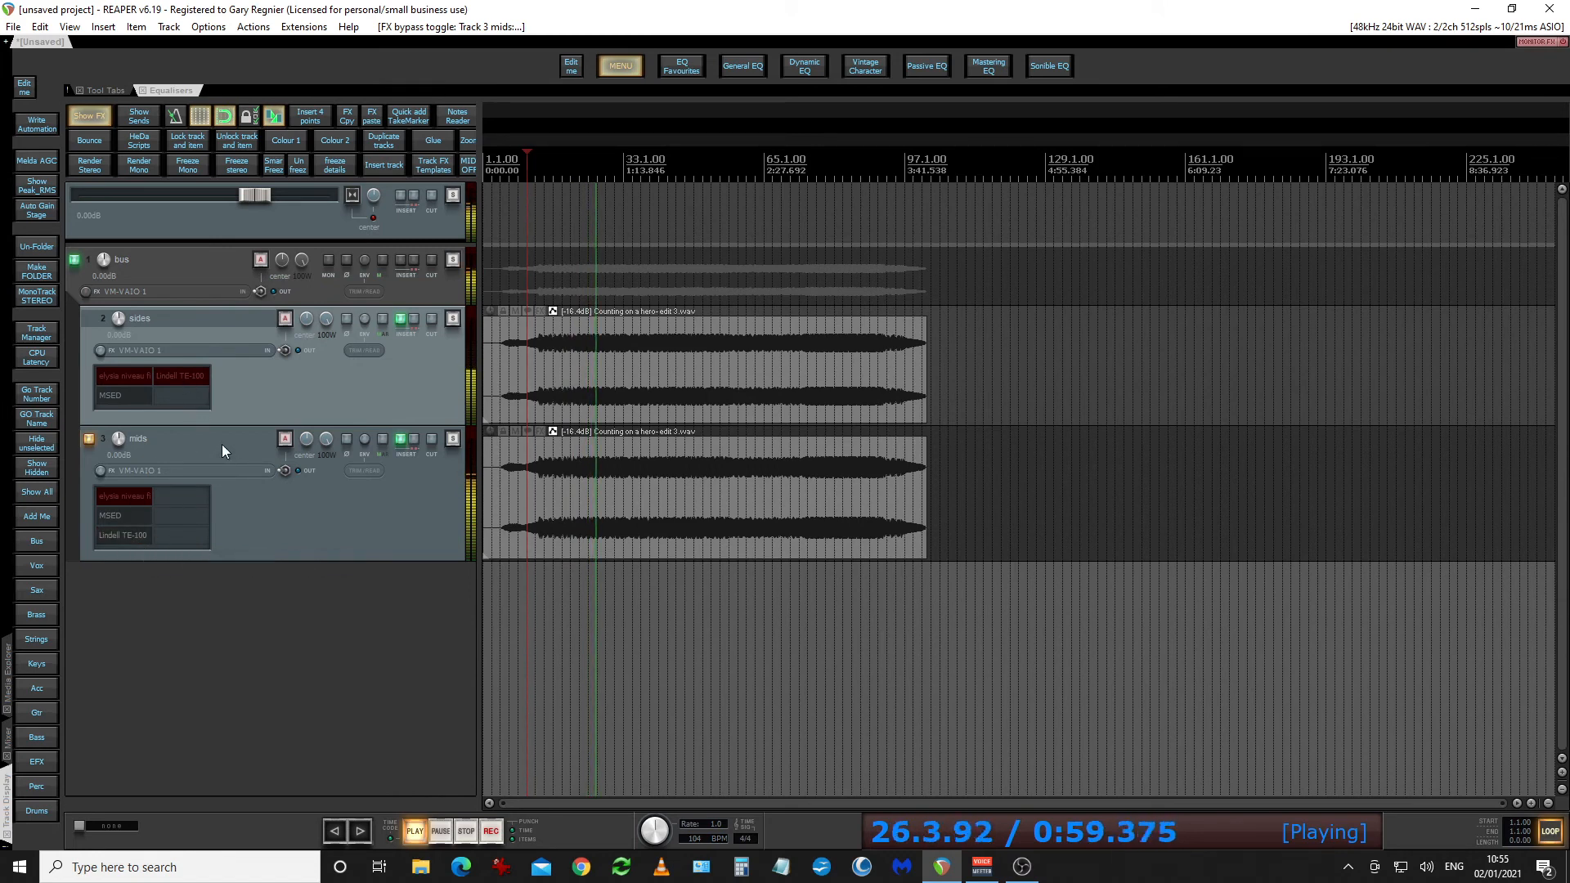
pyautogui.keyDown('shift'); pyautogui.click(181, 377); pyautogui.keyUp('shift')
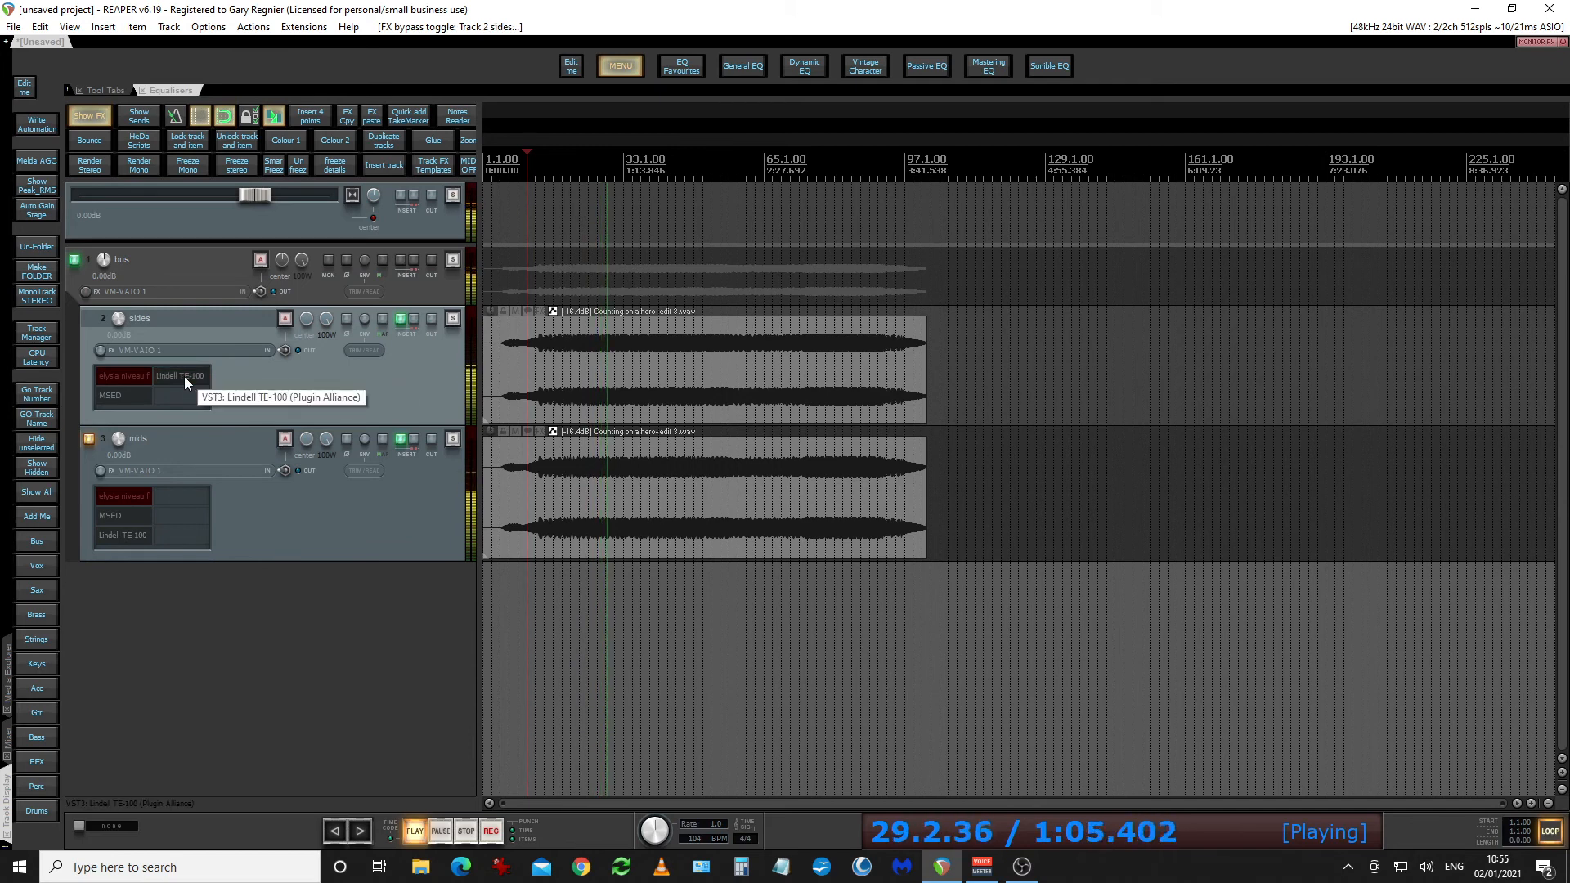
# - Raise the high boost further on the sides track's Lindell TE-100 and close the plugin window
pyautogui.click(184, 376)
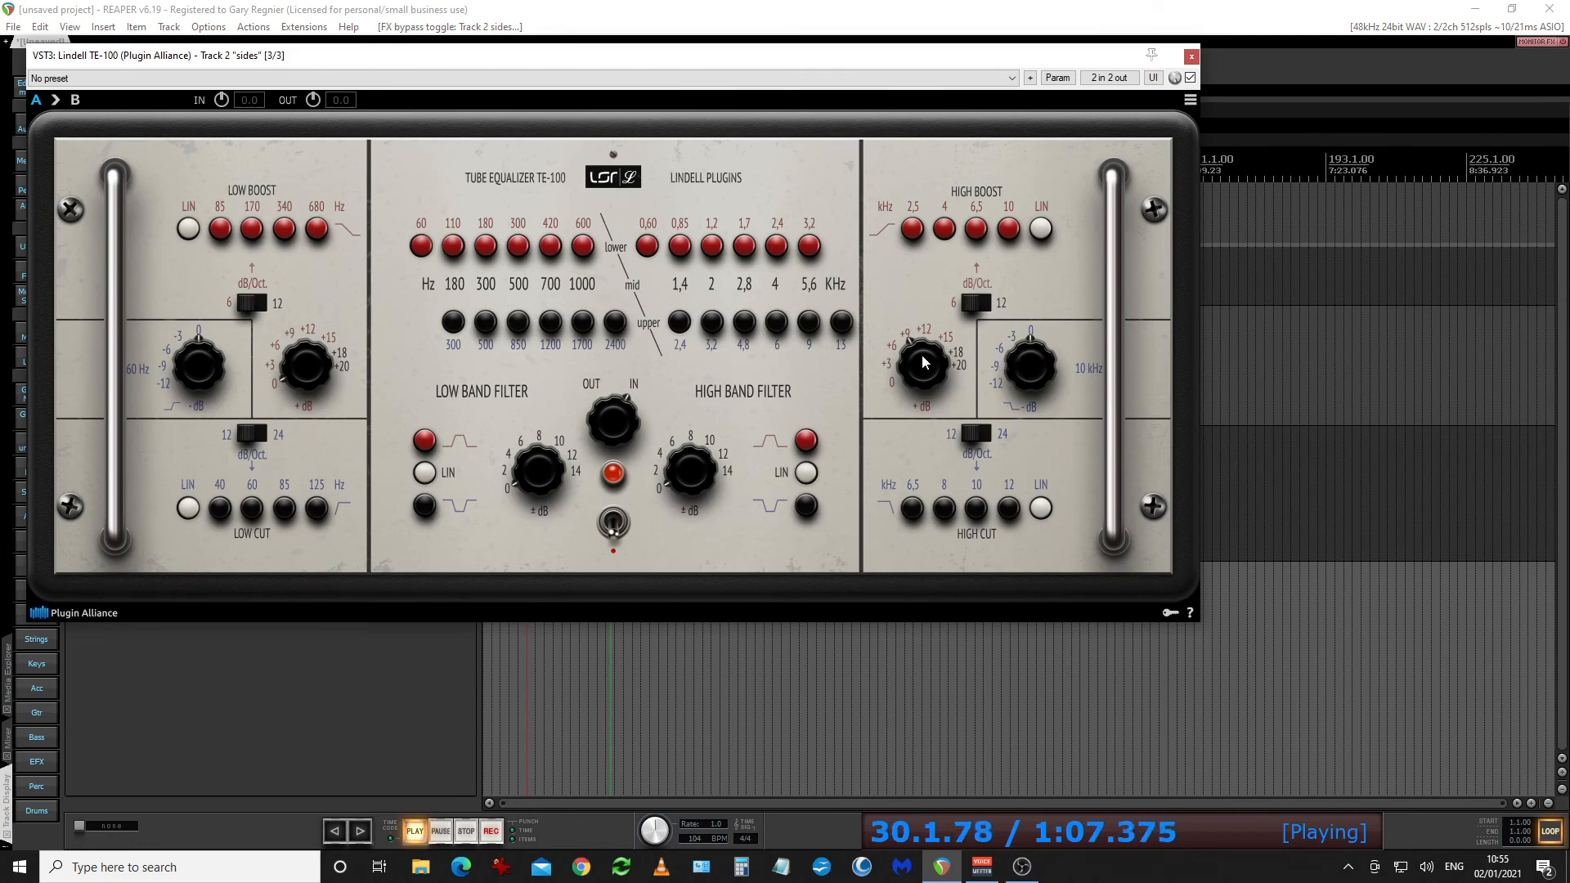
pyautogui.moveTo(915, 363); pyautogui.dragTo(905, 332)
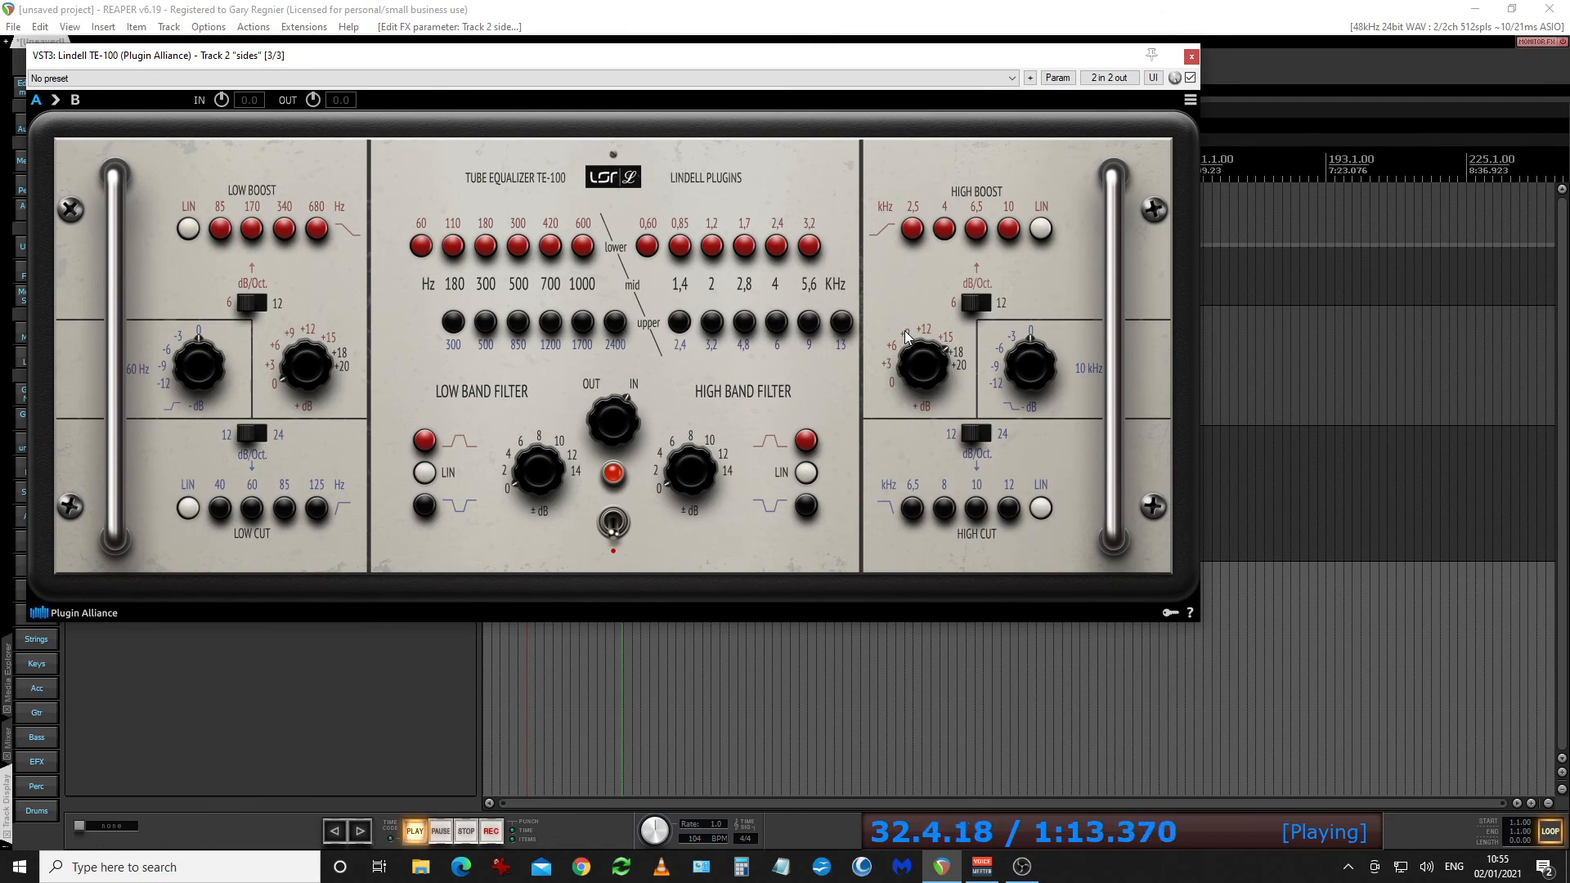
pyautogui.click(1191, 56)
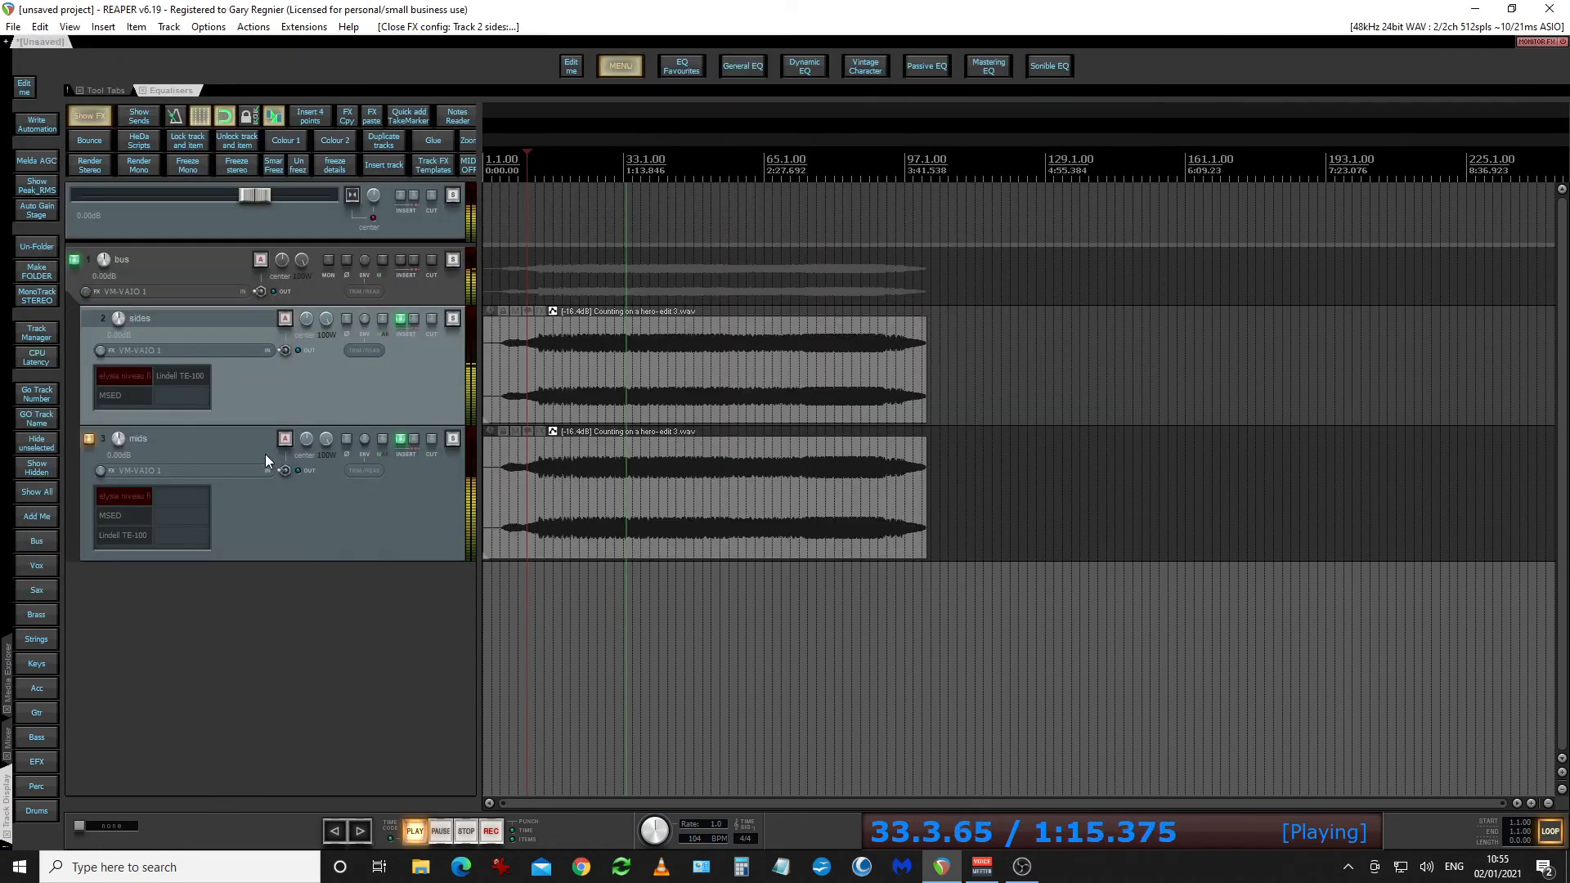
# - Compare the mix with the sides track's TE-100 bypassed and re-enabled, and stop playback
pyautogui.keyDown('ctrl'); pyautogui.click(183, 371); pyautogui.keyUp('ctrl')
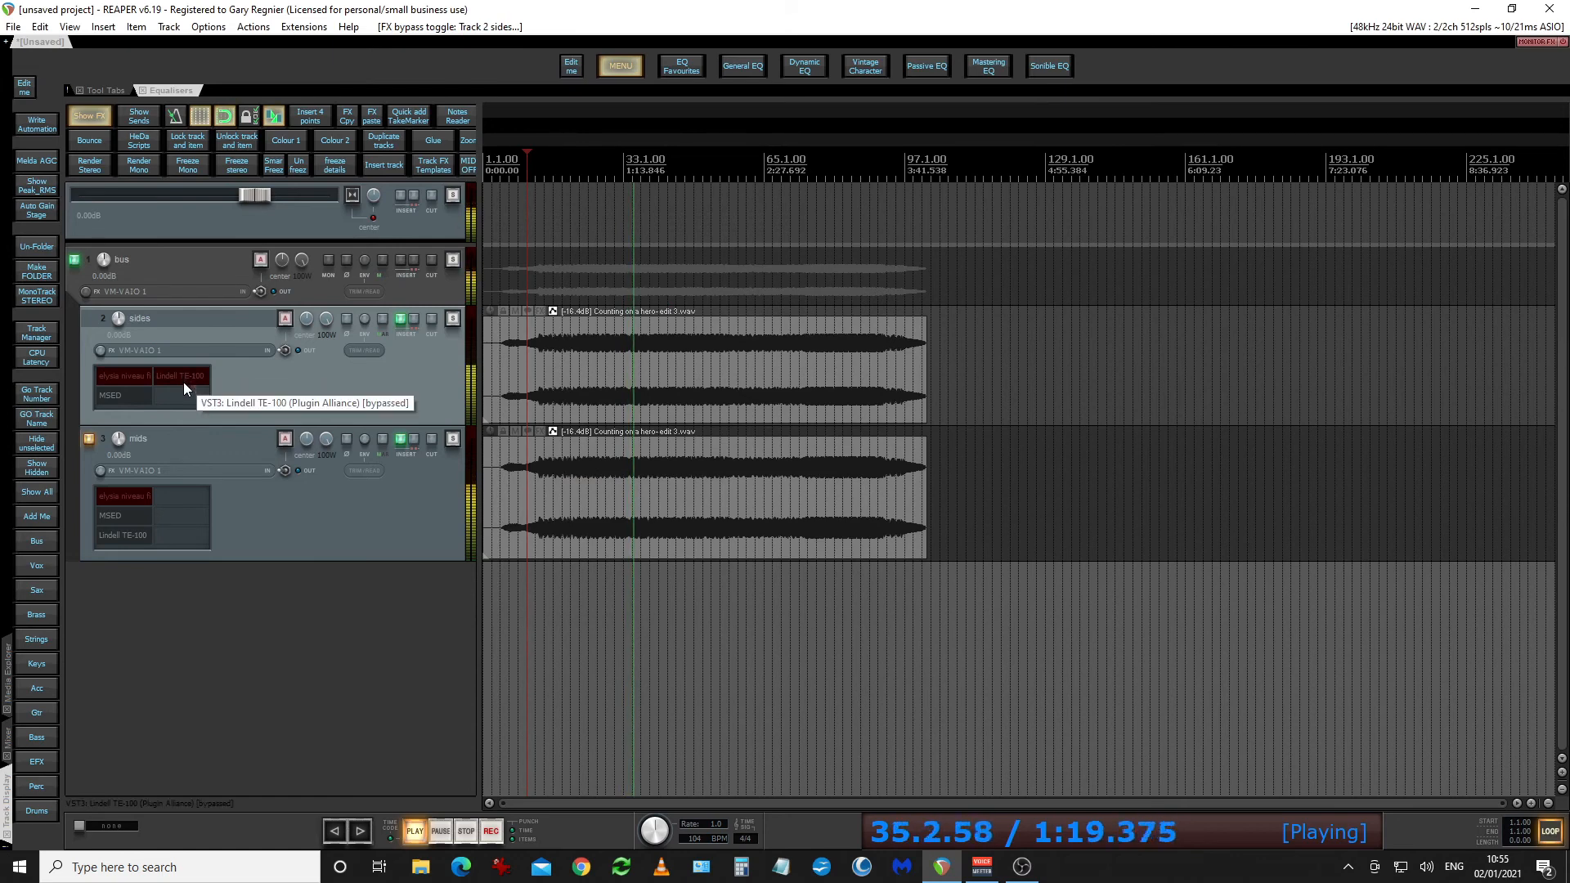
pyautogui.keyDown('ctrl'); pyautogui.click(184, 385); pyautogui.keyUp('ctrl')
pyautogui.press('space')
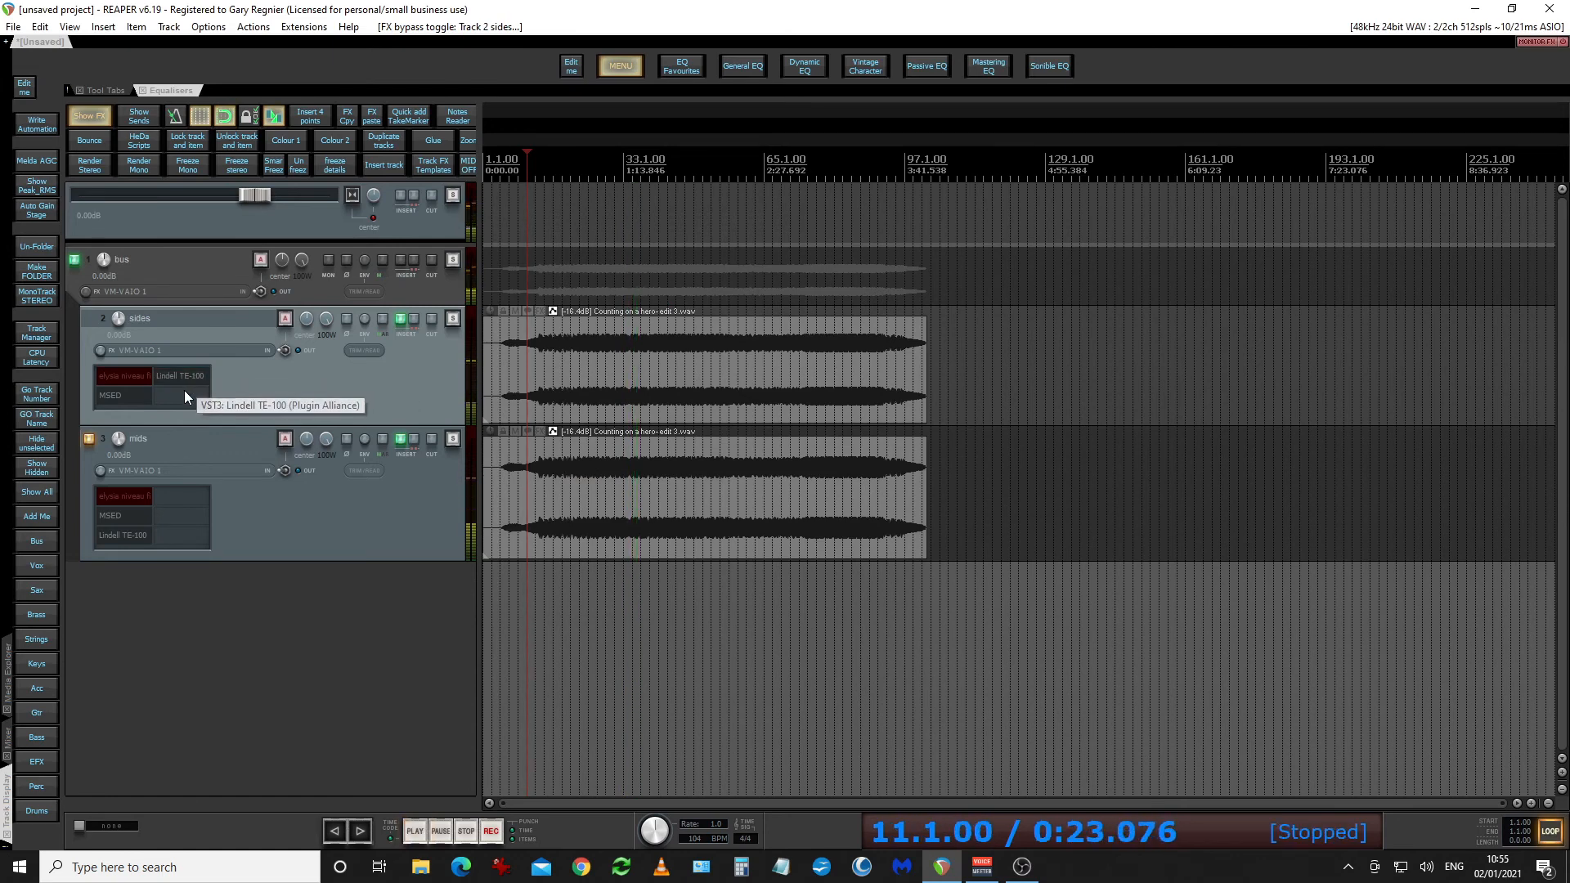